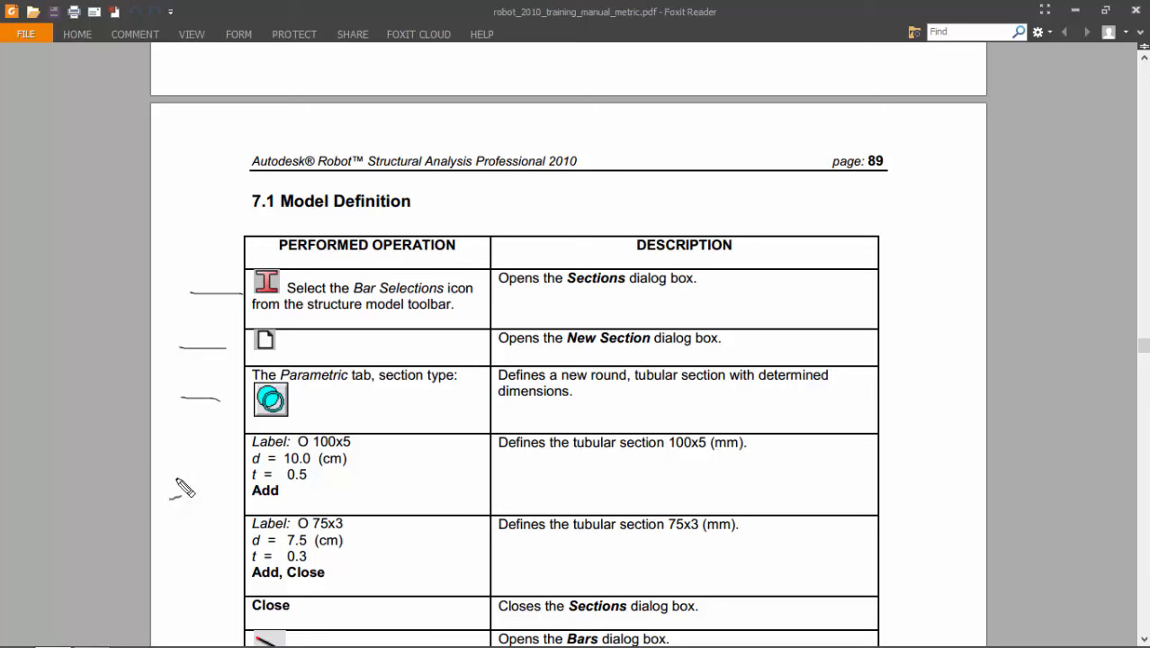
left_click_drag(178, 478, 234, 484)
left_click_drag(182, 560, 256, 557)
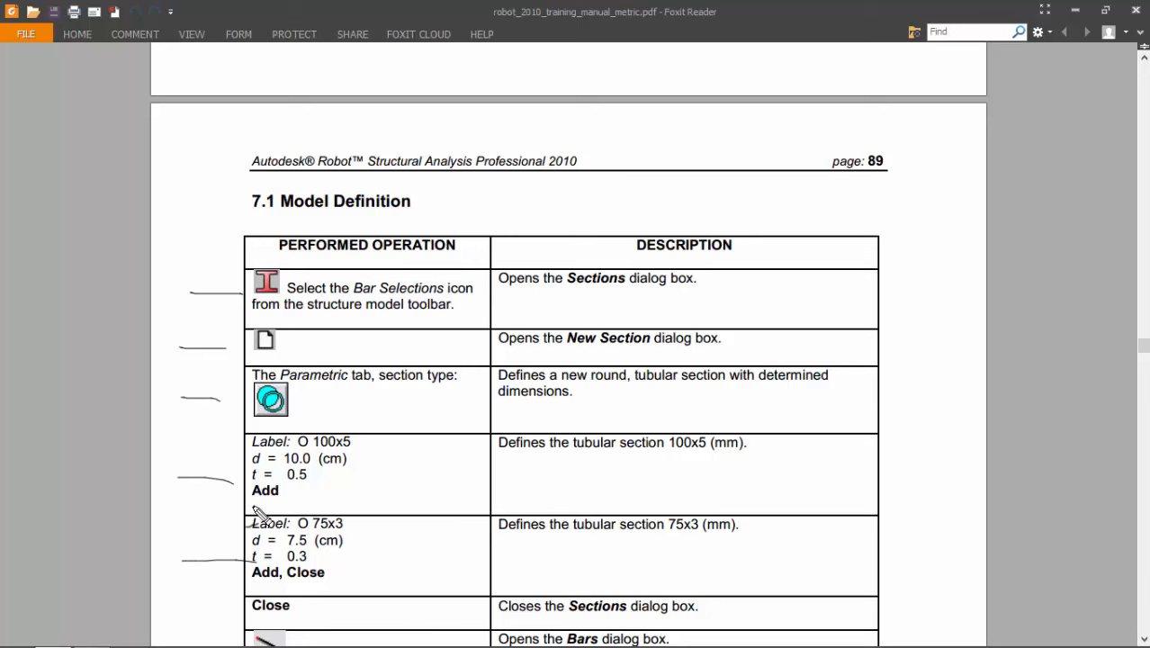
Switch to Robot Structural Analysis and start a new Frame 3D Design project
scroll(410, 372, "up", 10)
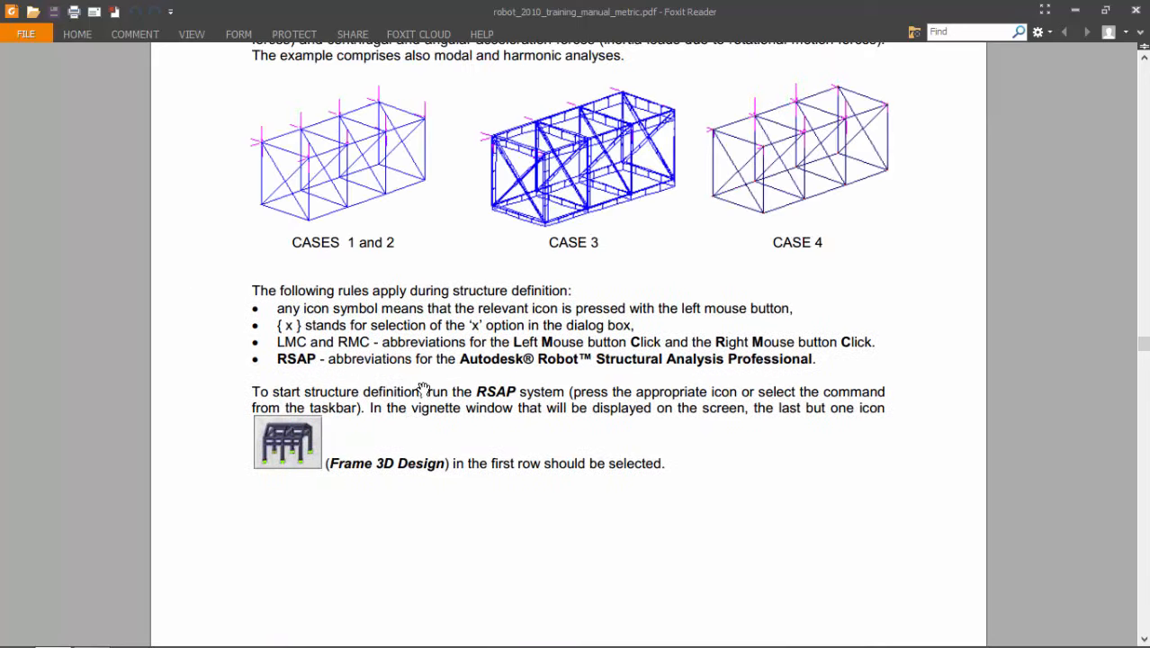
key("alt+Tab")
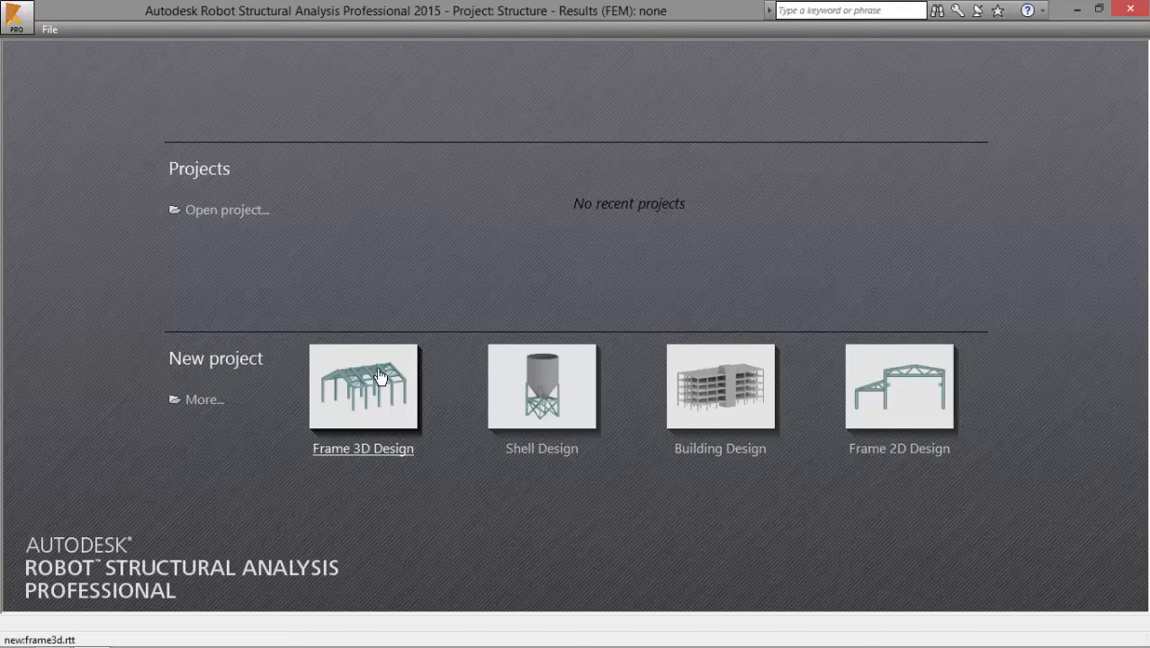
left_click(367, 395)
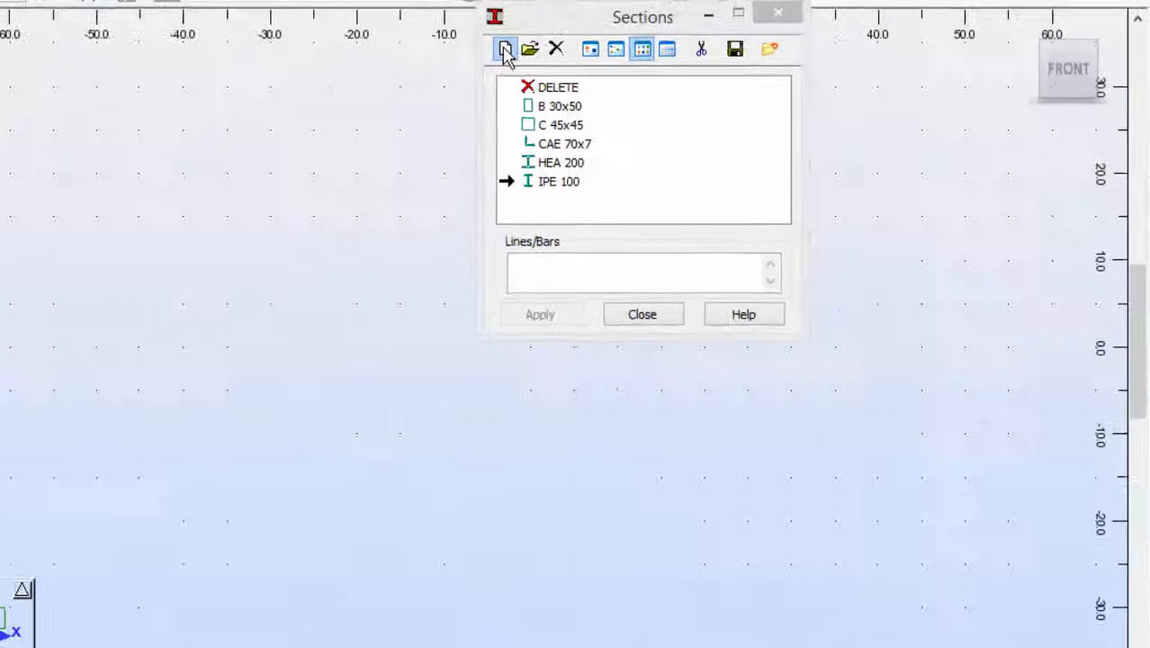
Add a parametric round pipe section labelled O 100x5 with d = 10 cm and t = 0.5 cm
left_click(506, 52)
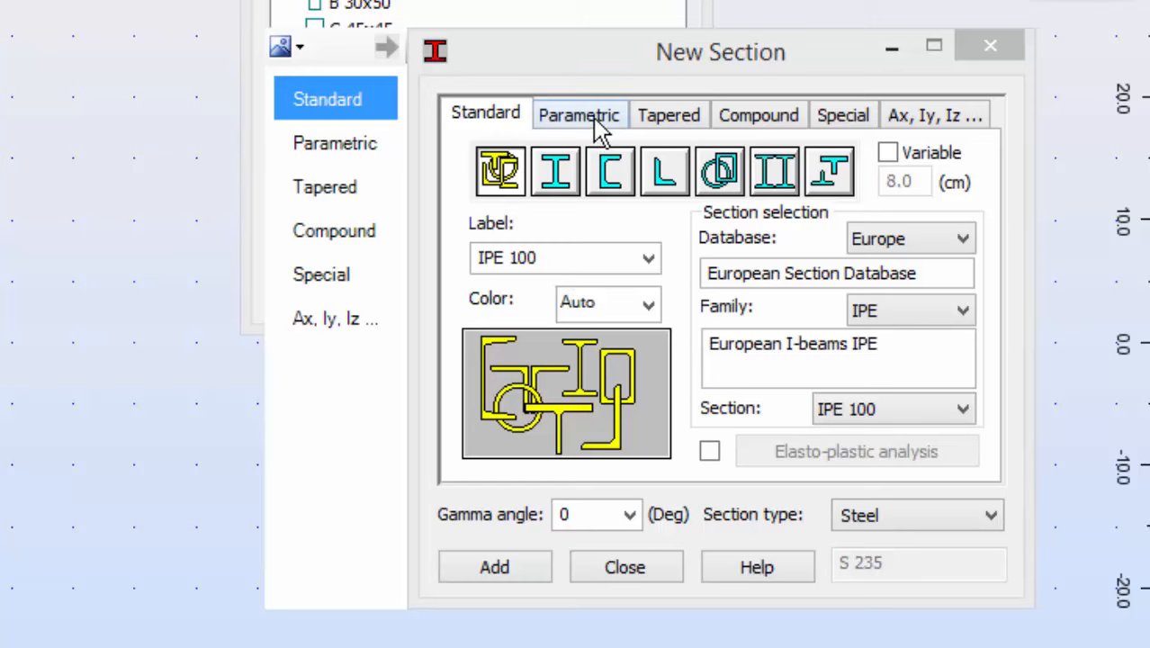
left_click(725, 192)
left_click(527, 167)
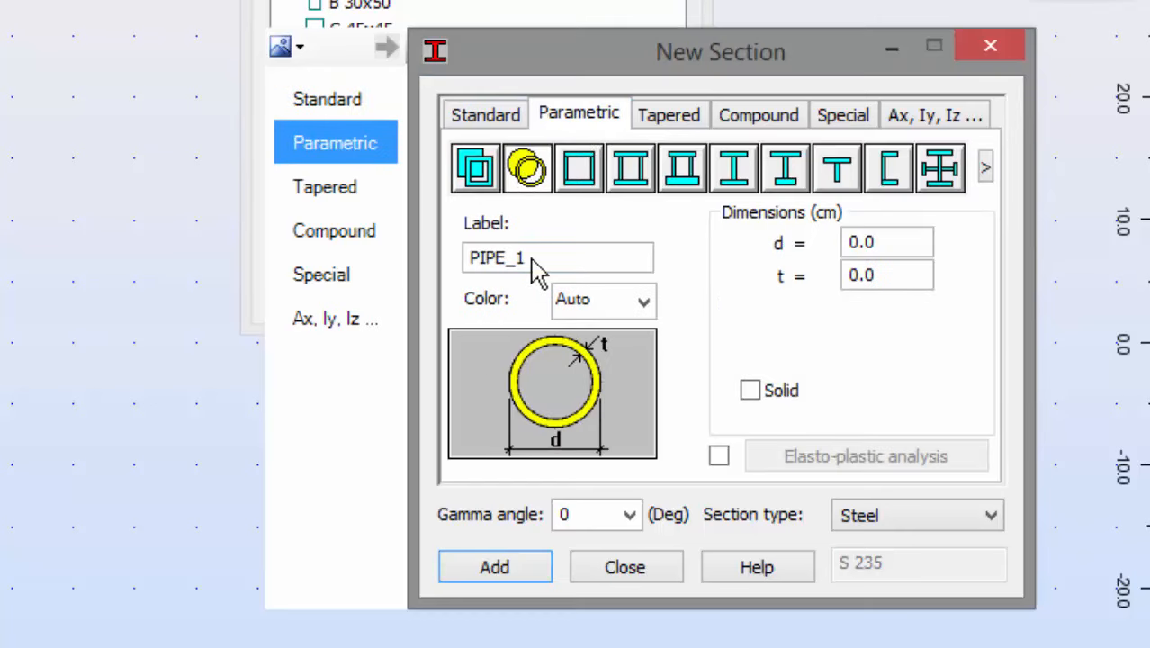
left_click_drag(539, 261, 402, 279)
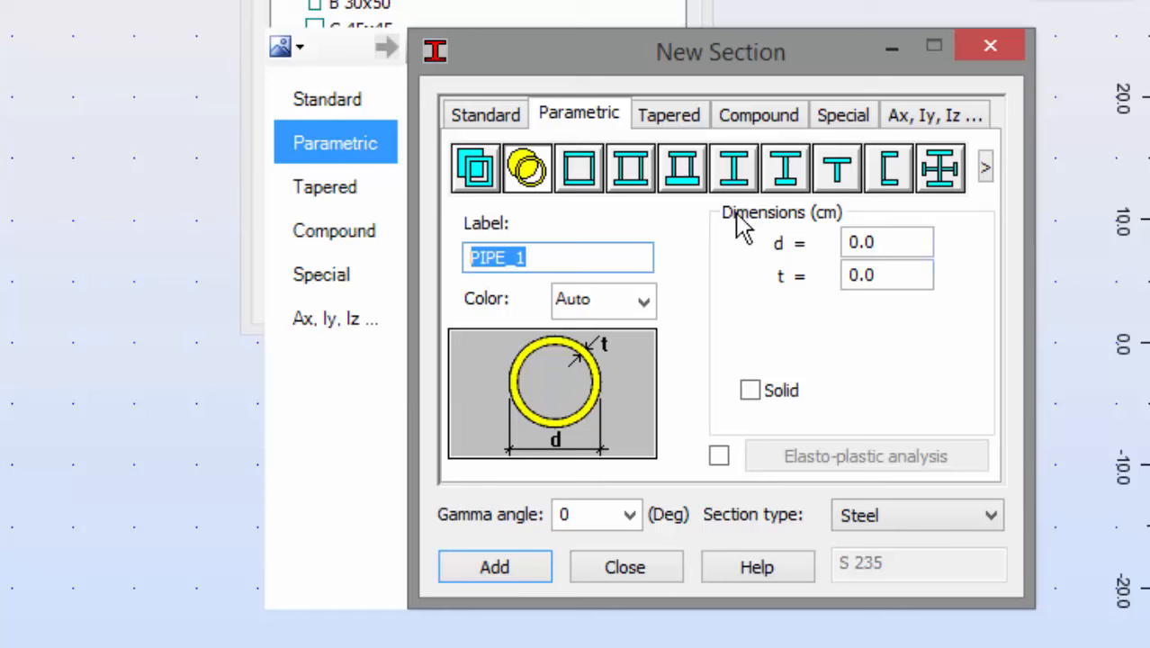
type("O 10")
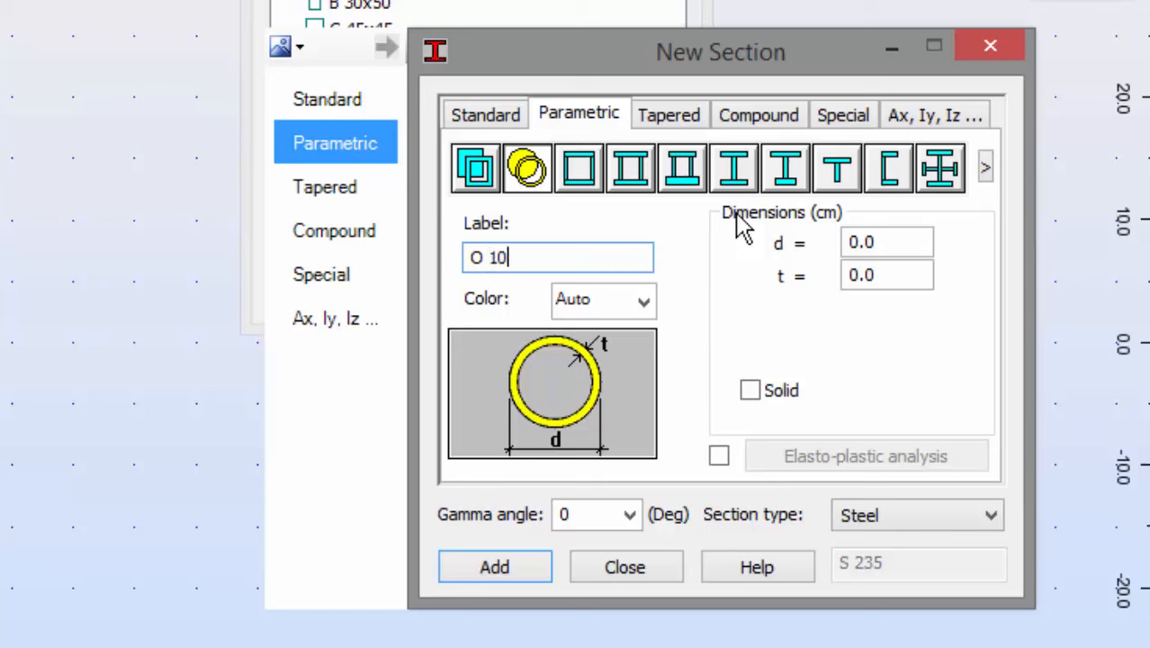
type("0x5")
left_click(889, 245)
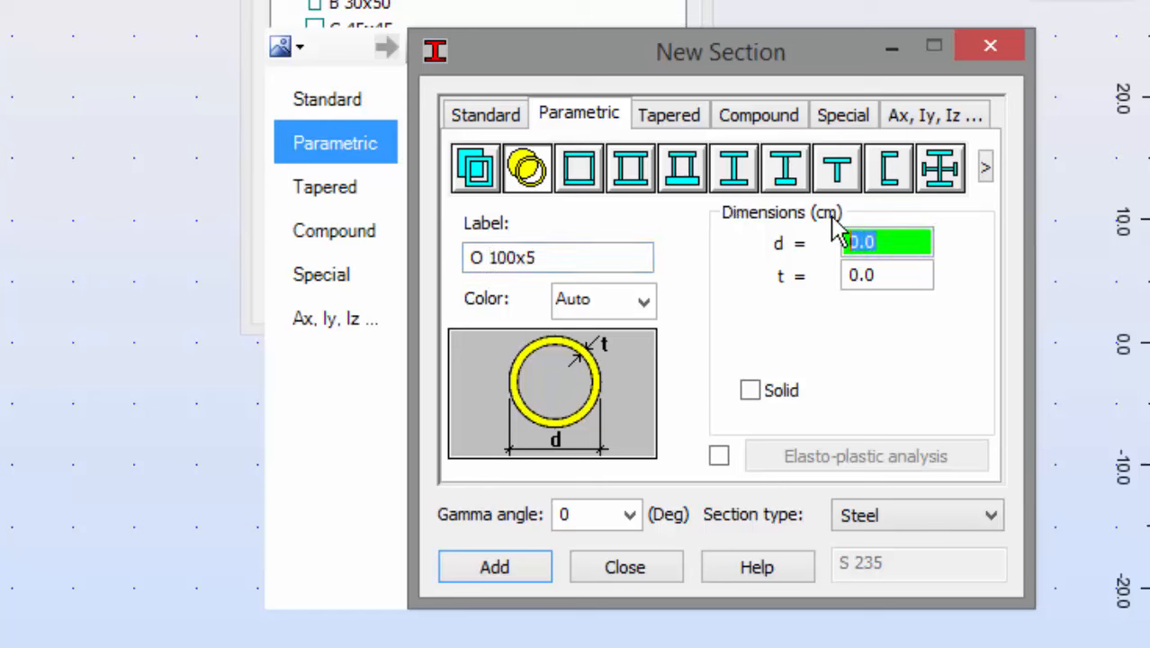
type("10")
key("Tab")
type("0.5")
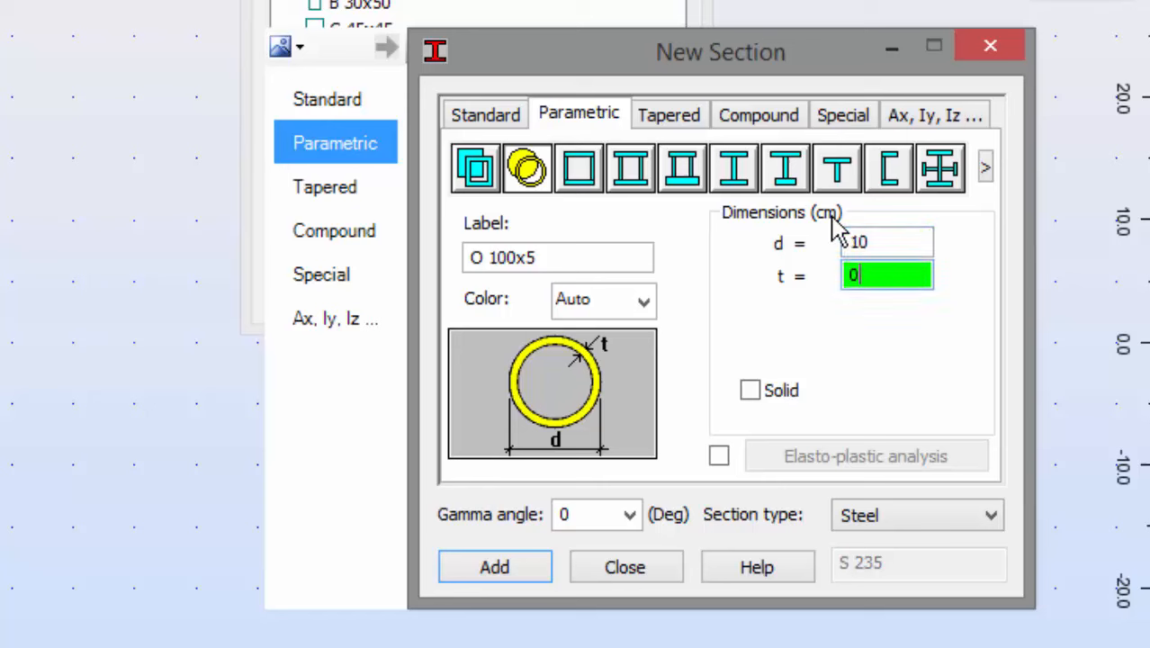
left_click(500, 568)
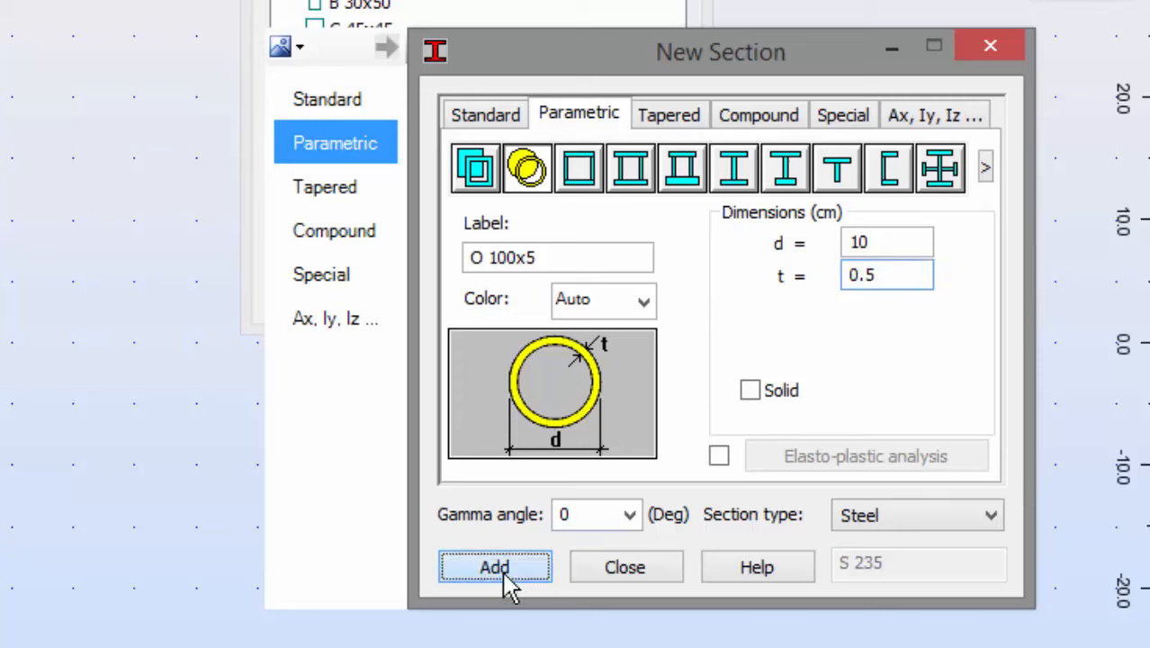
Add a second pipe section labelled O 75x3 with d = 7.5 cm and t = 0.3 cm, and close the section dialogs
left_click_drag(540, 259, 500, 270)
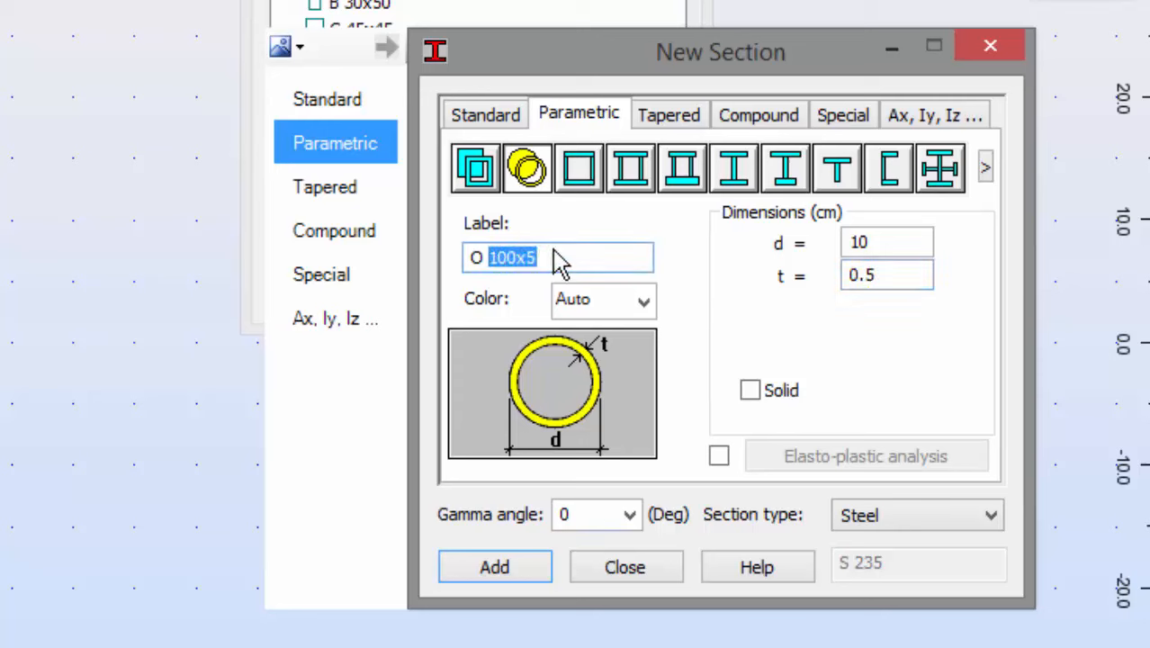
type("75x3")
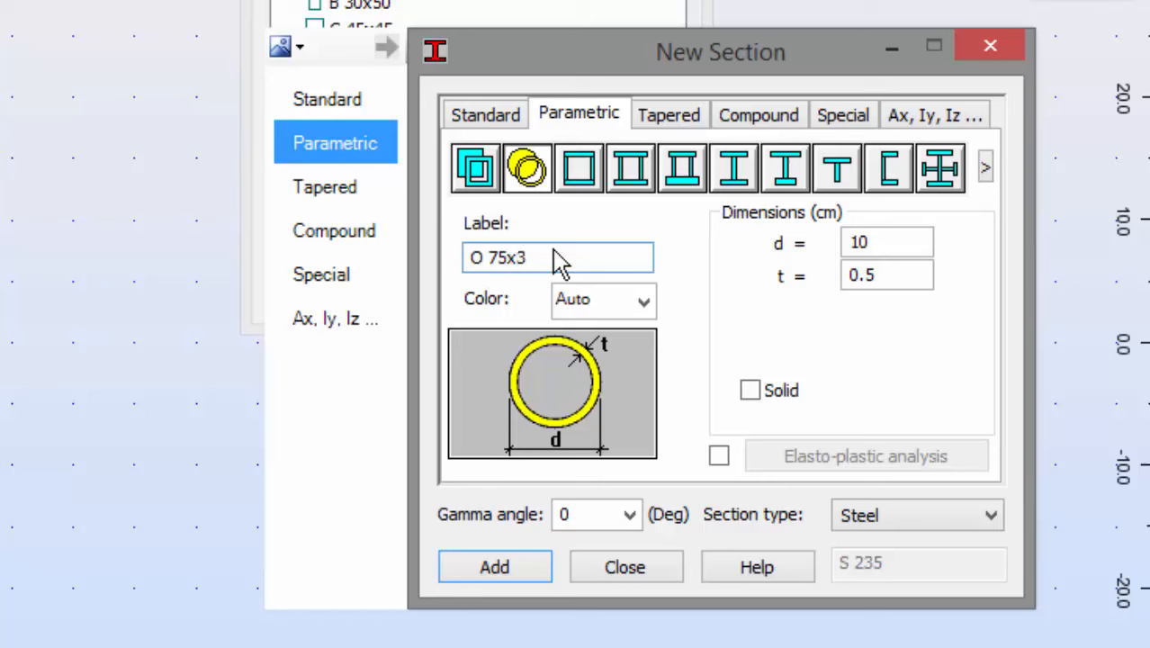
left_click_drag(899, 245, 804, 241)
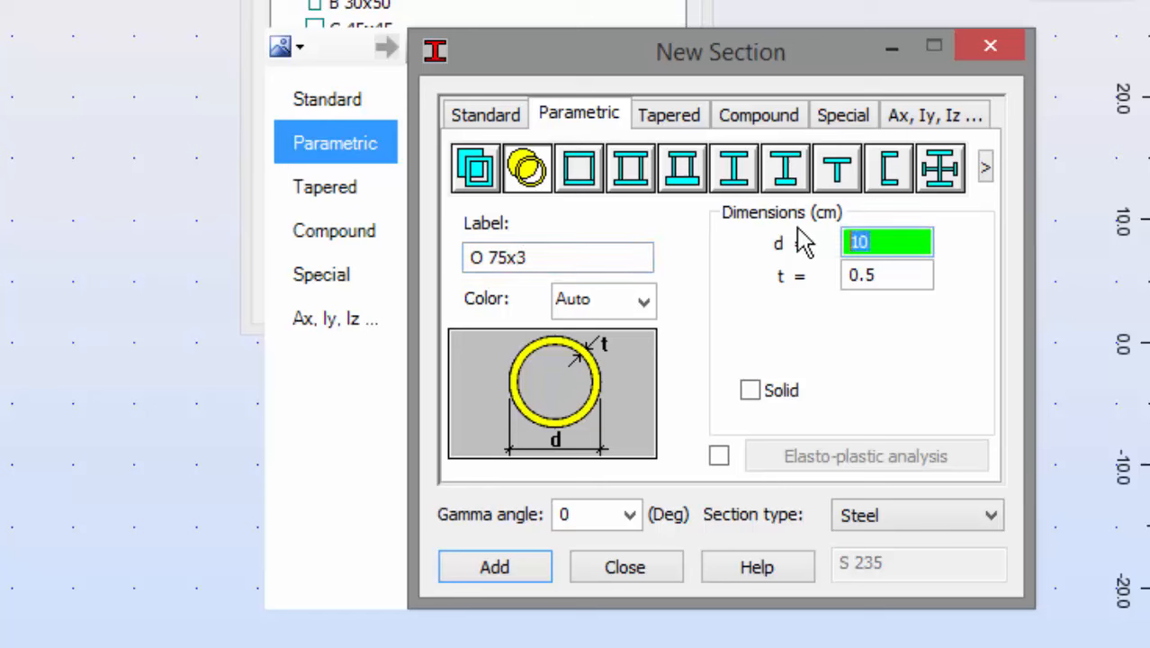
type("7.5")
key("Tab")
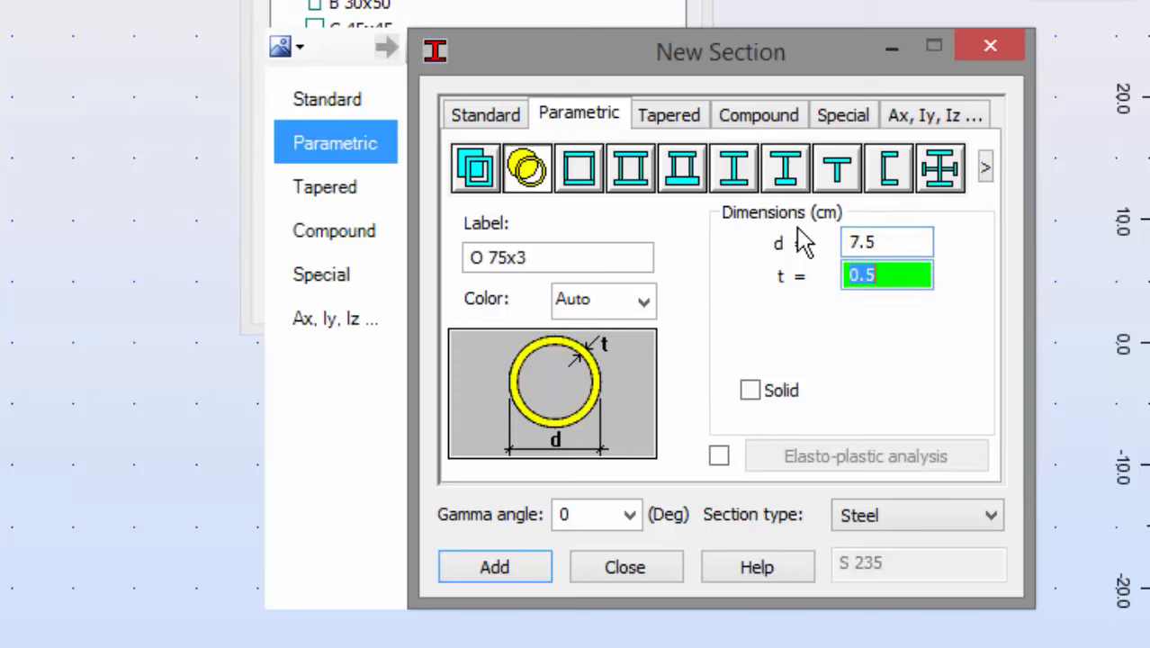
type("0.3")
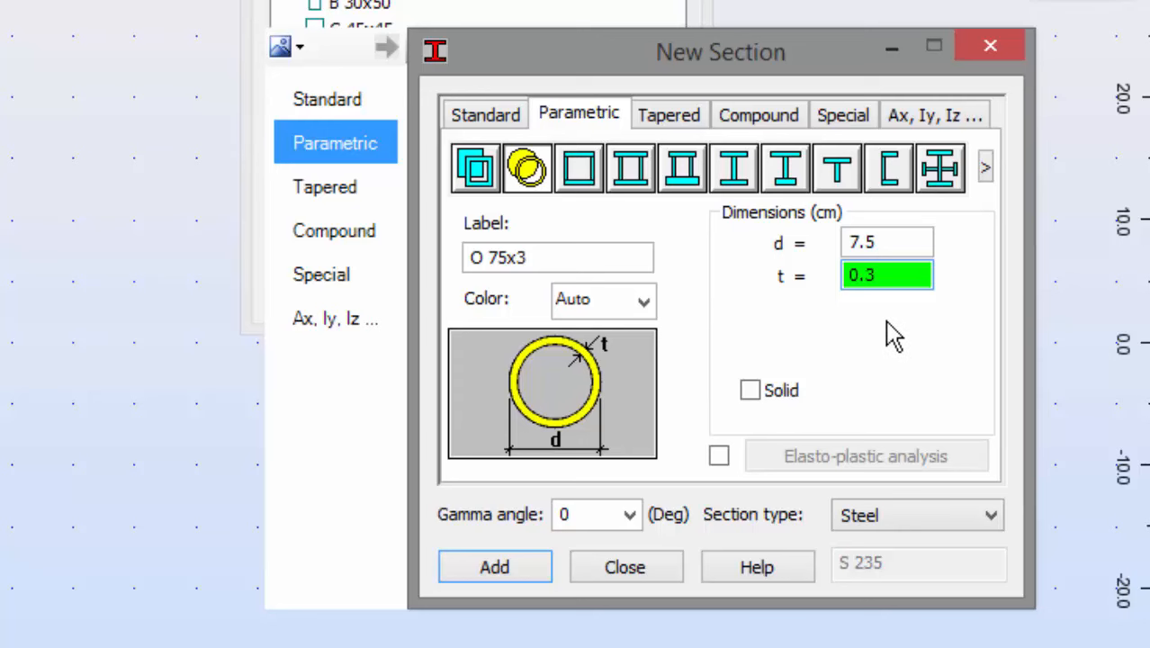
left_click(518, 576)
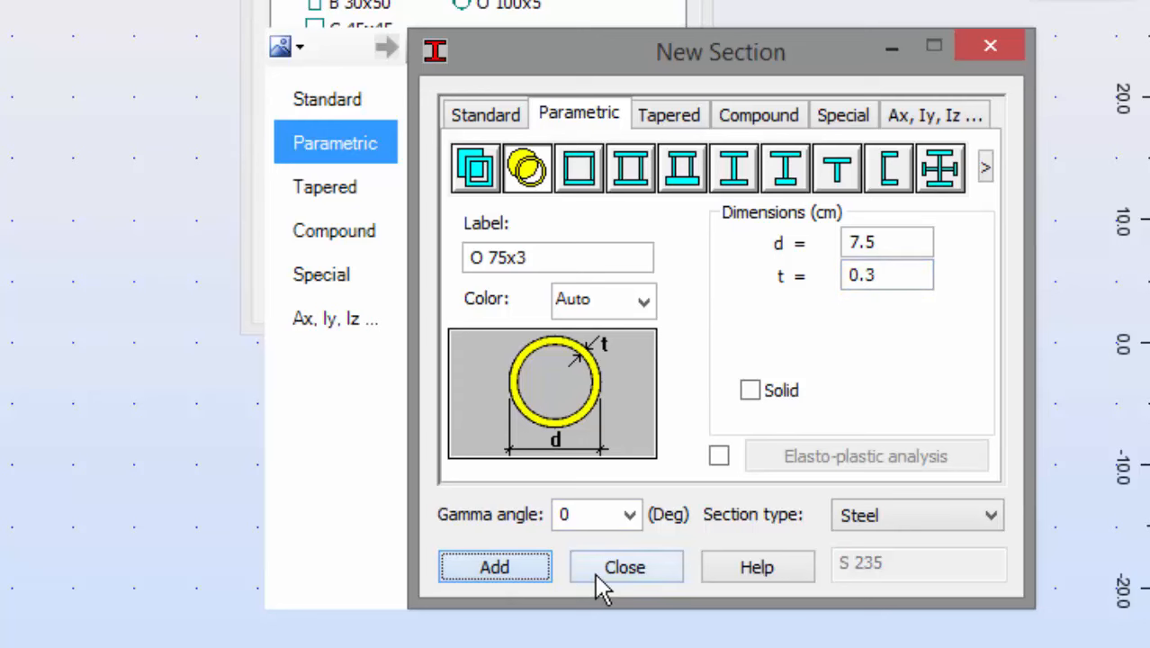
left_click(598, 578)
left_click(487, 293)
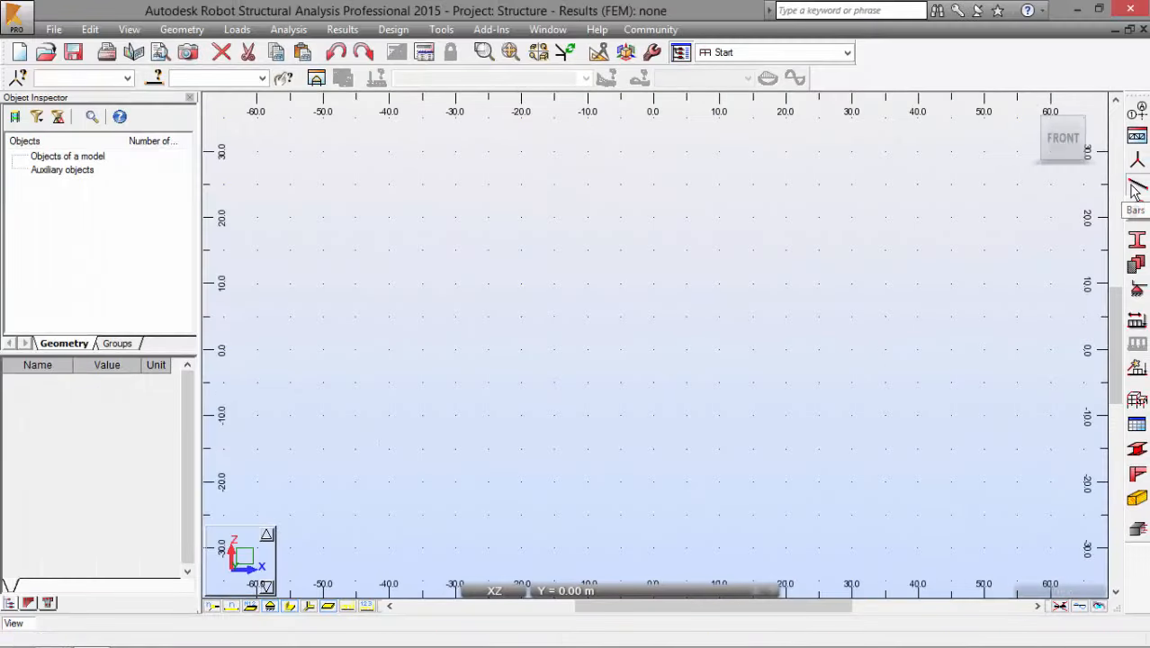
Start defining bars and choose O 100x5 as the bar section, with the dialog moved clear of the drawing area
left_click(1136, 189)
left_click_drag(724, 126, 304, 125)
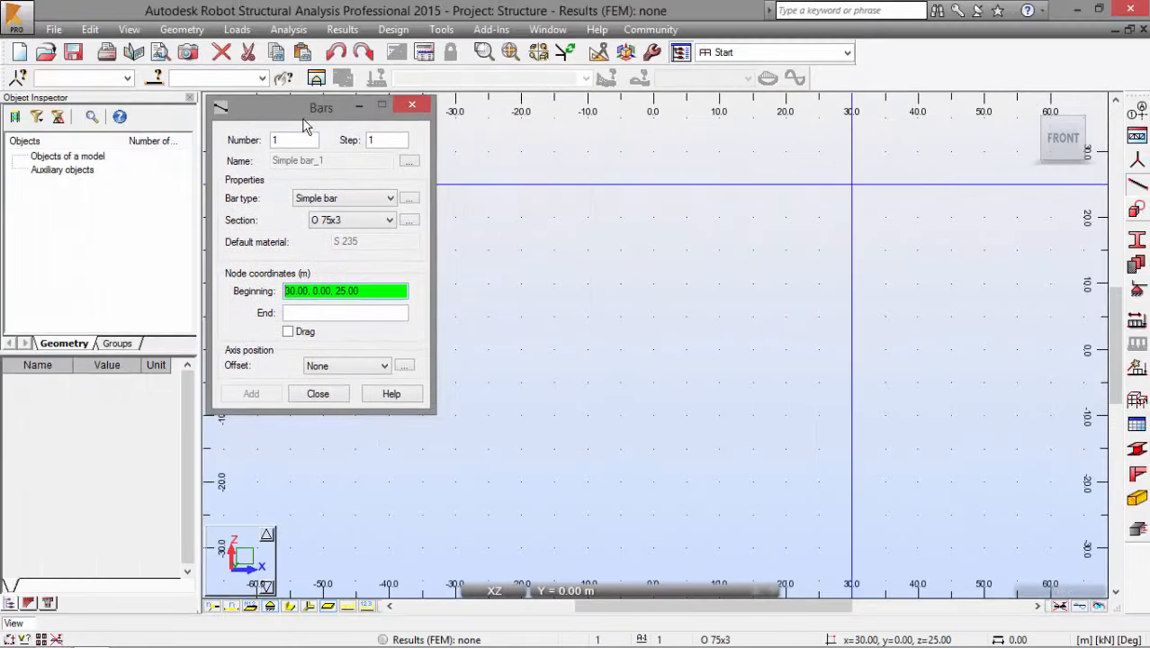
left_click(326, 224)
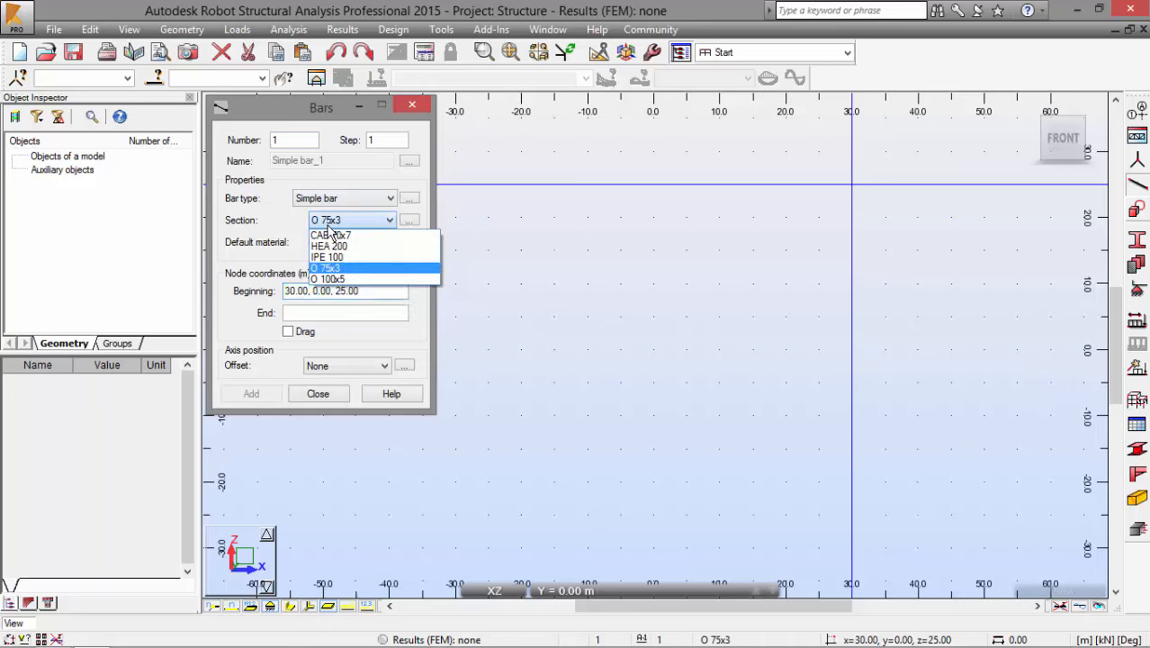
left_click(329, 280)
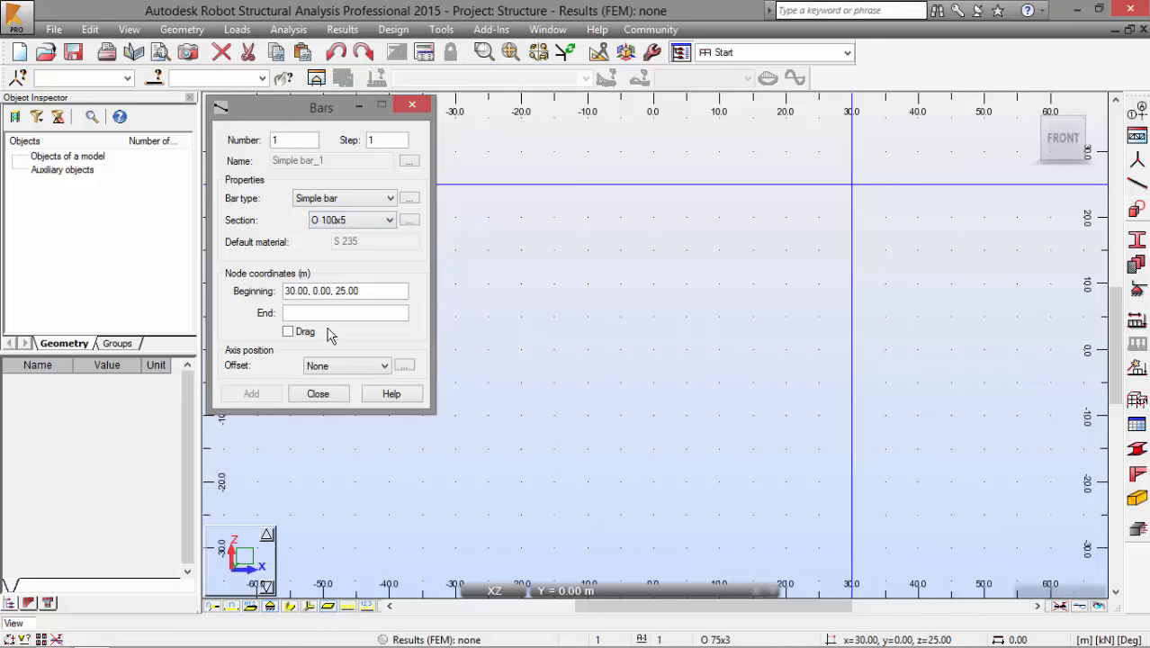
left_click_drag(371, 290, 283, 291)
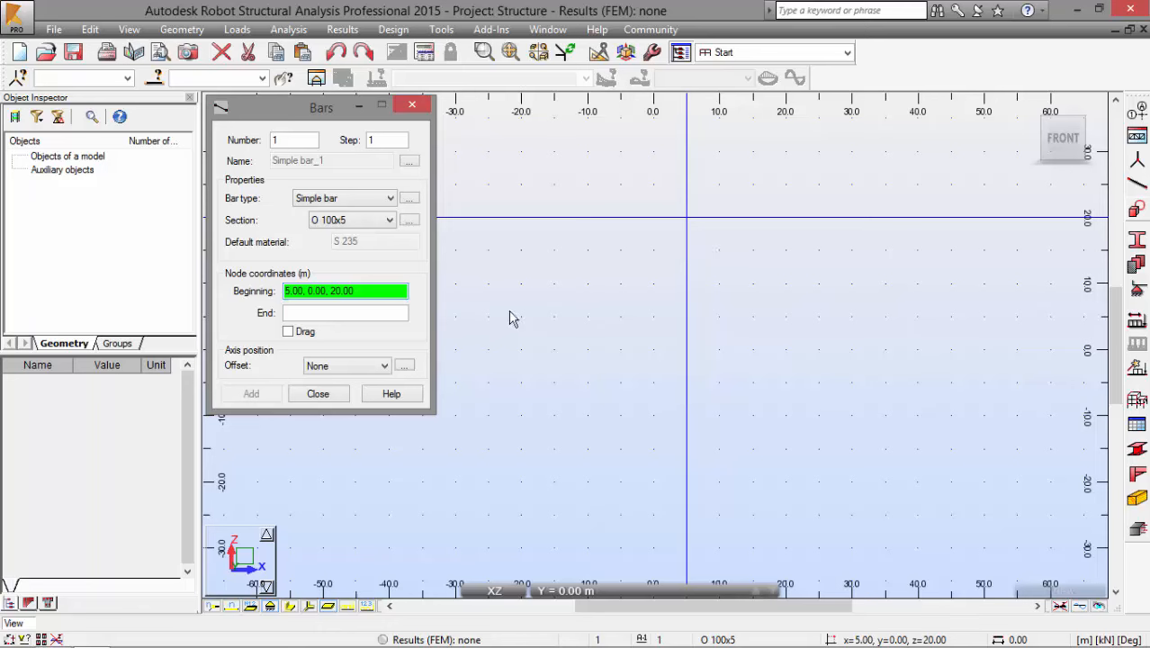
mouse_move(371, 268)
left_mouse_down()
mouse_move(281, 281)
mouse_move(337, 308)
mouse_move(369, 268)
left_mouse_up()
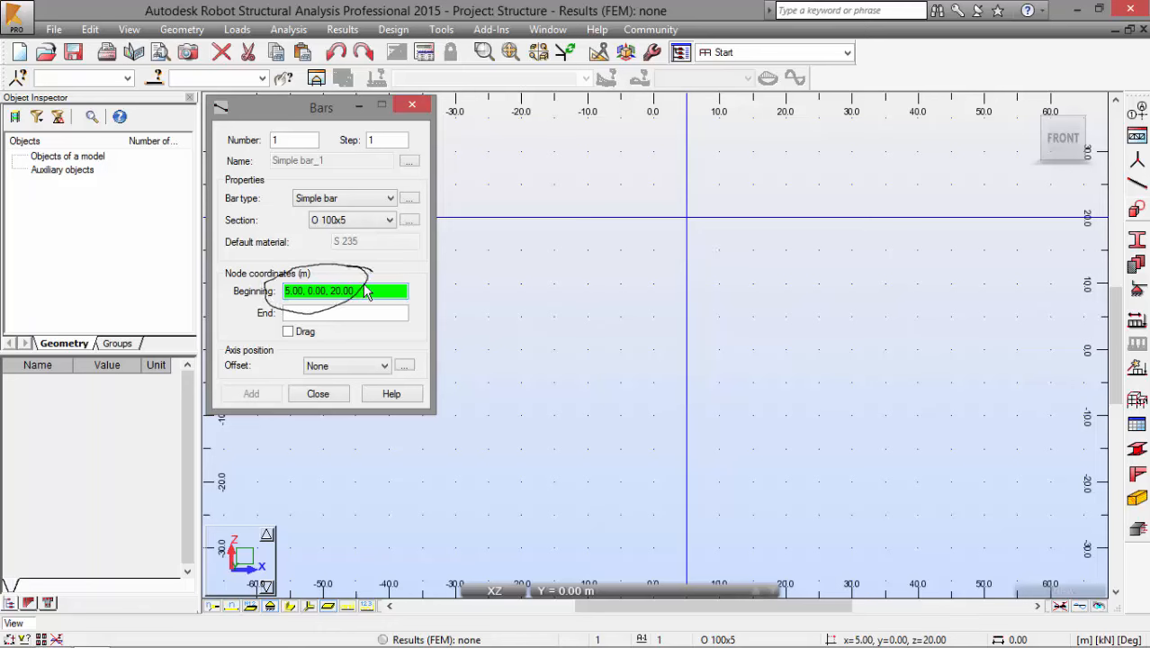
left_click_drag(690, 211, 392, 315)
left_click_drag(697, 229, 718, 241)
mouse_move(751, 282)
left_mouse_down()
mouse_move(875, 631)
mouse_move(887, 597)
left_mouse_up()
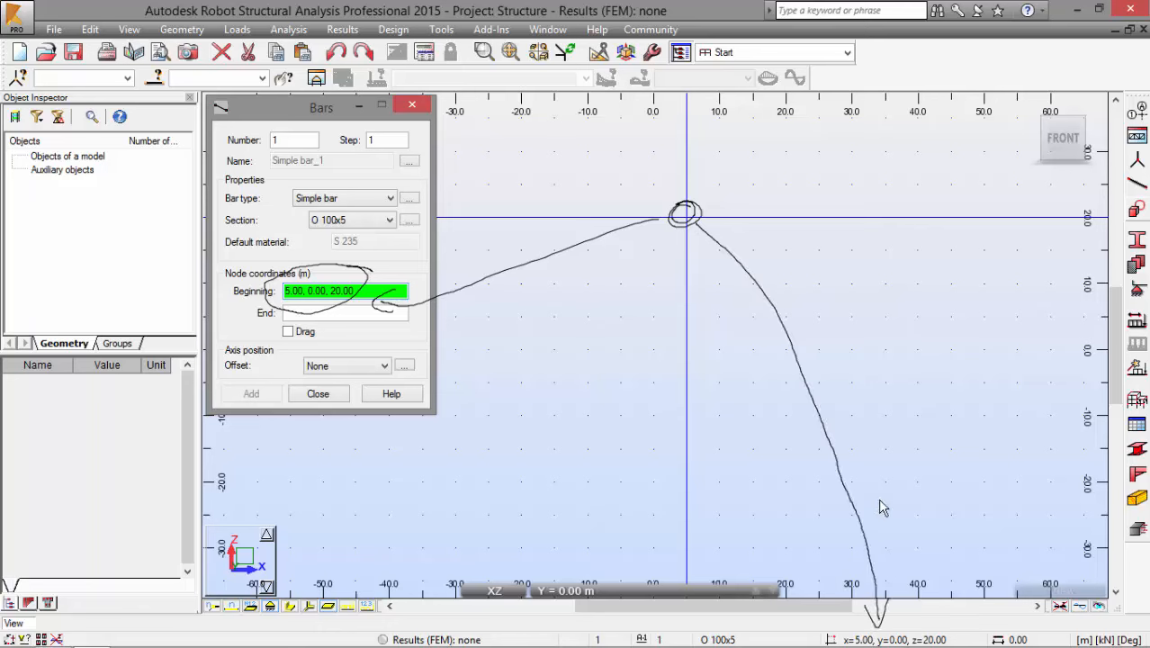
key("Escape")
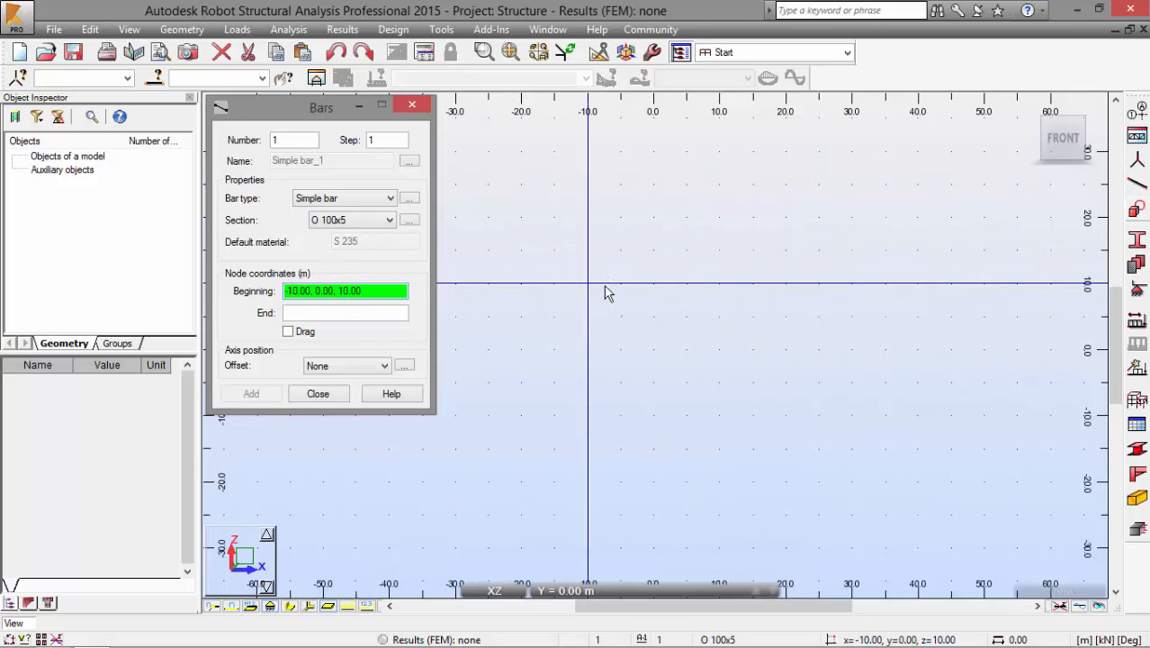
Enable Drag for continuous bars and draw a vertical bar from the origin up to 0, 0, 3 m
left_click(655, 359)
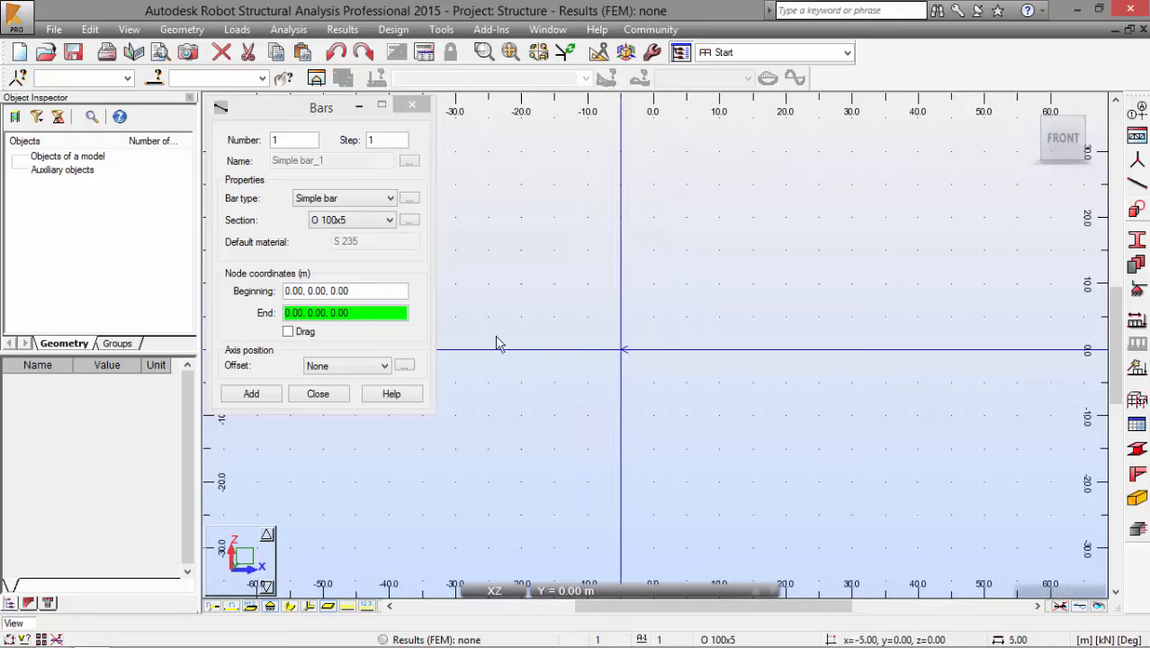
left_click(289, 333)
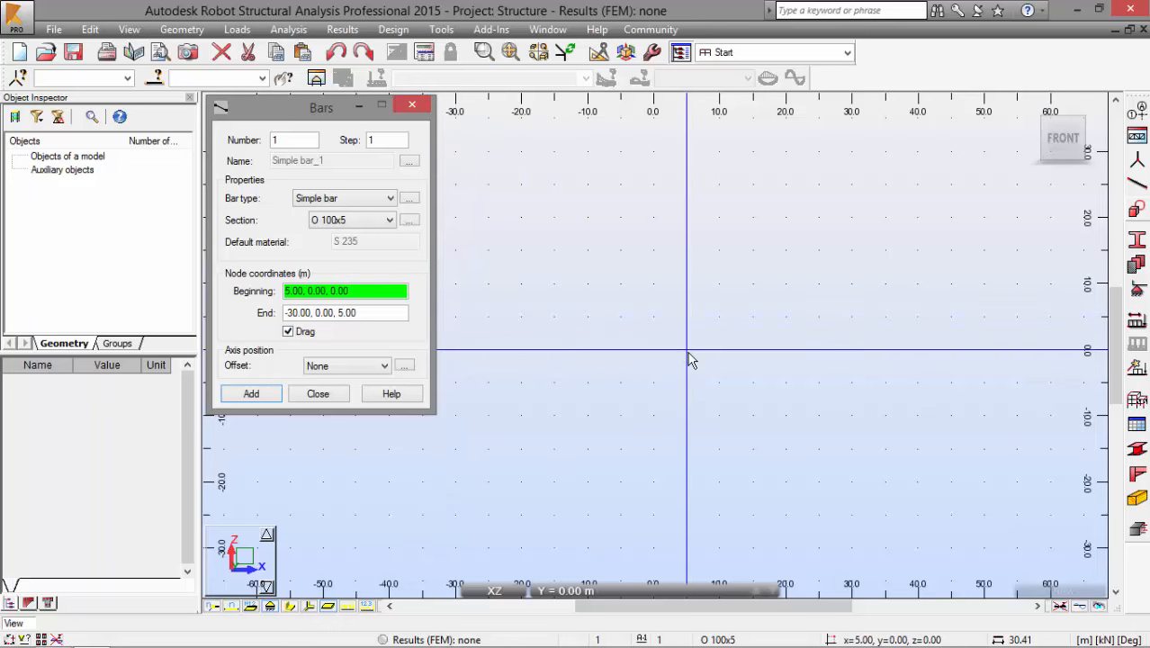
left_click(656, 357)
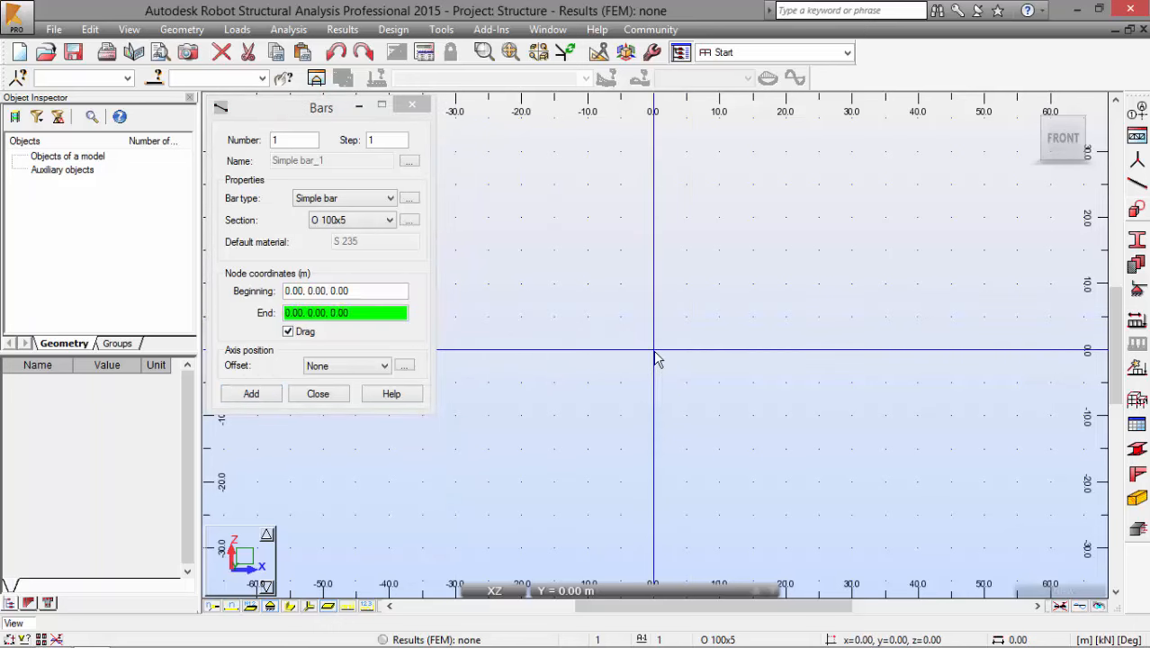
type("1")
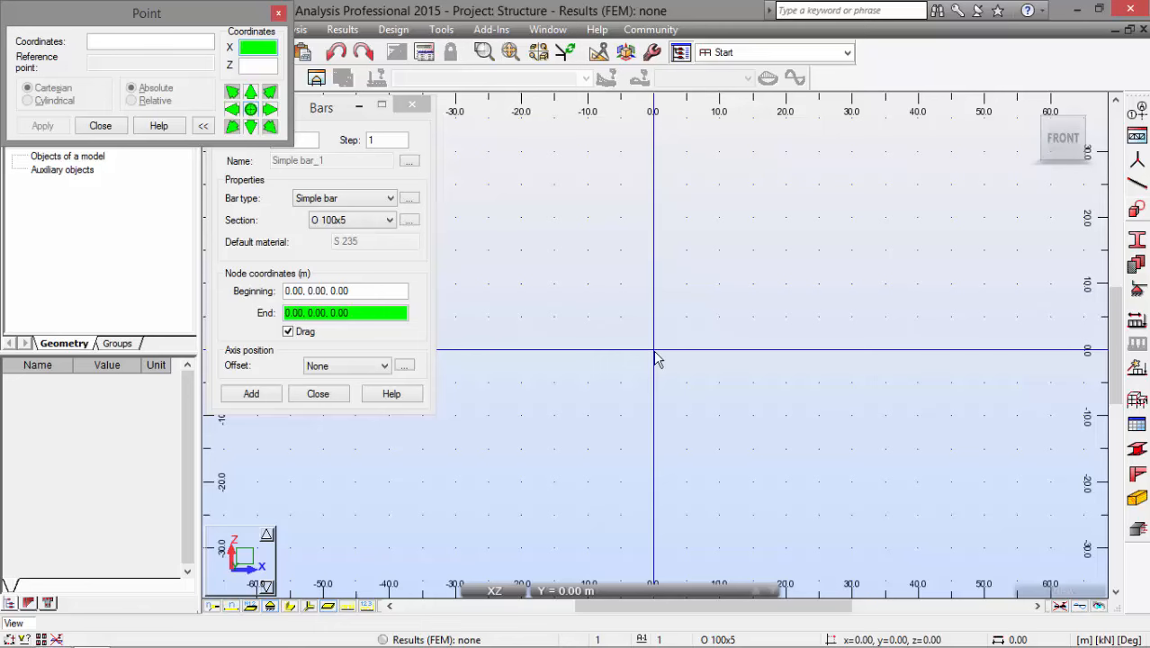
key("Up")
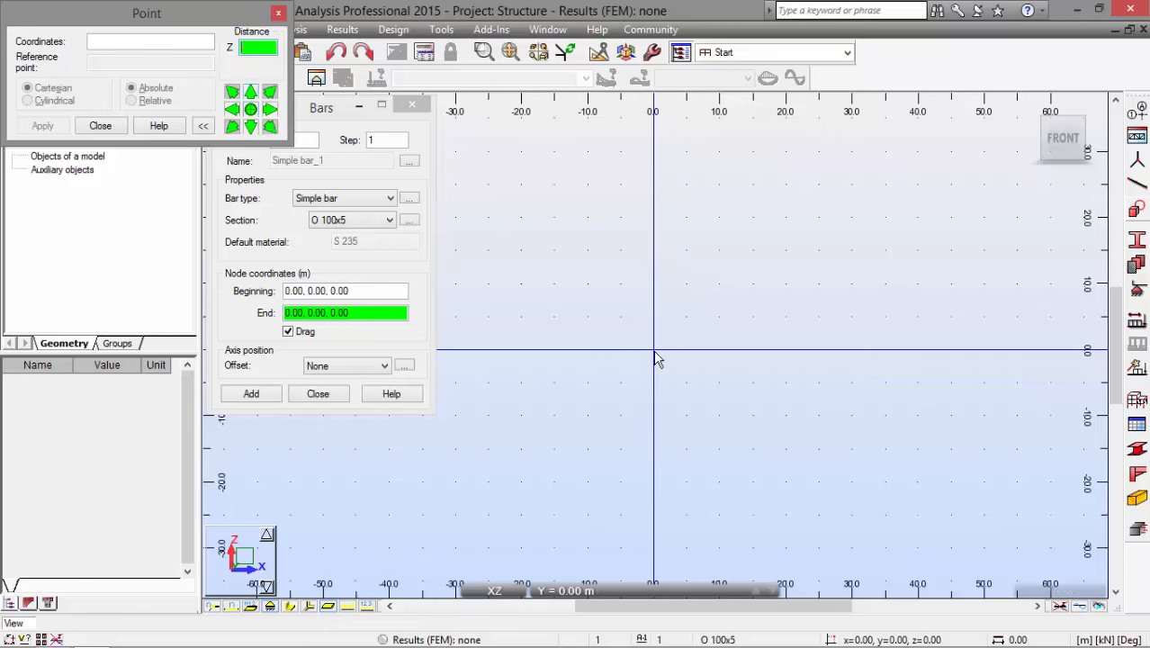
type("3")
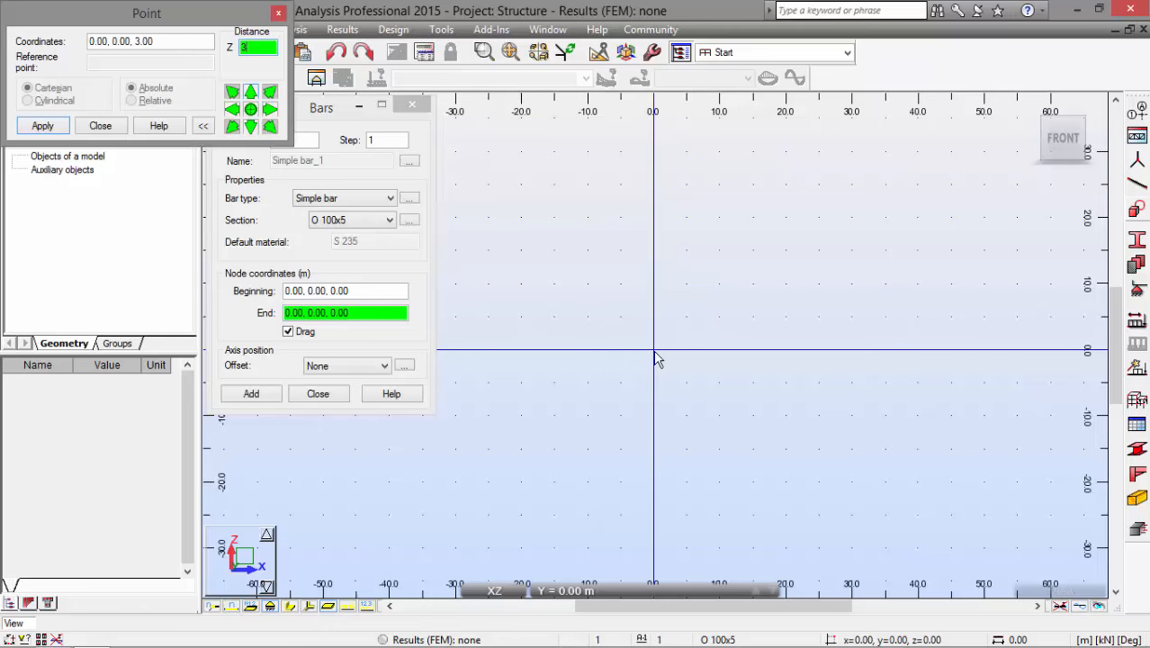
key("Return")
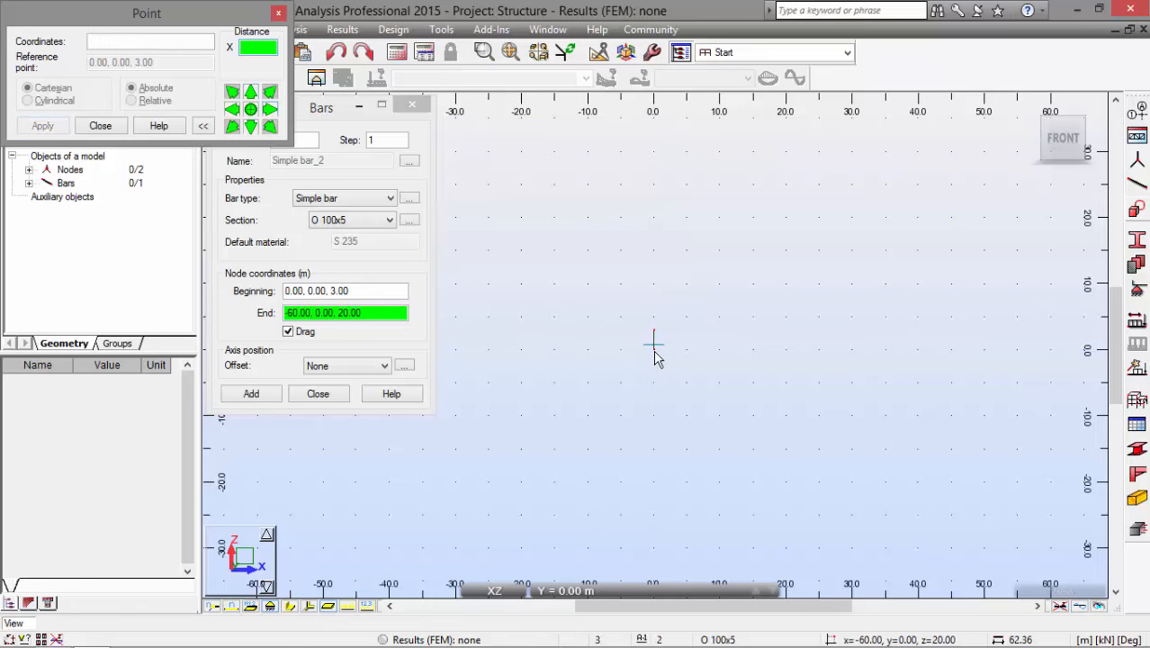
Continue the bar chain 3 m horizontally to 3, 0, 3 and 3 m down to 3, 0, 0
type("3")
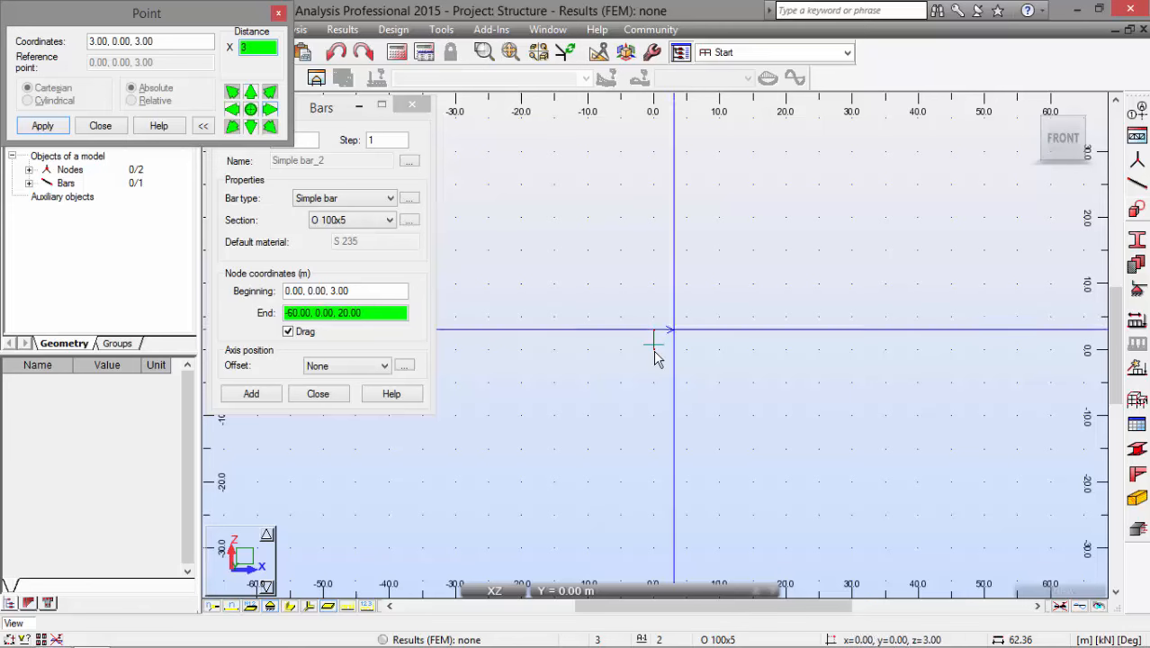
key("Return")
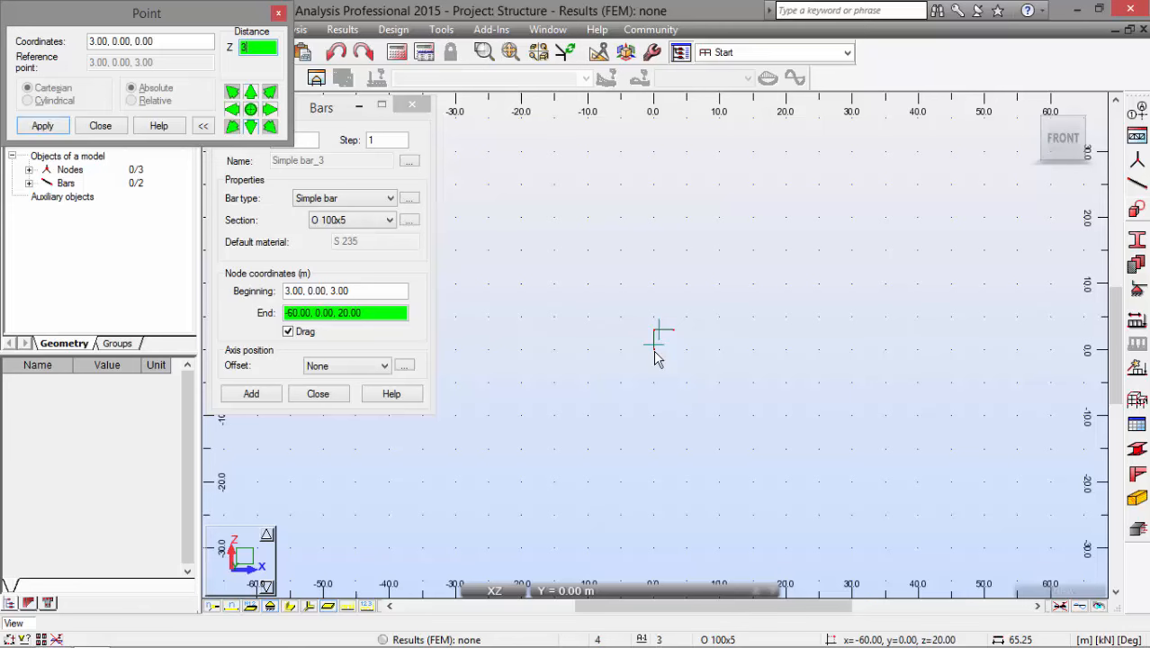
key("Return")
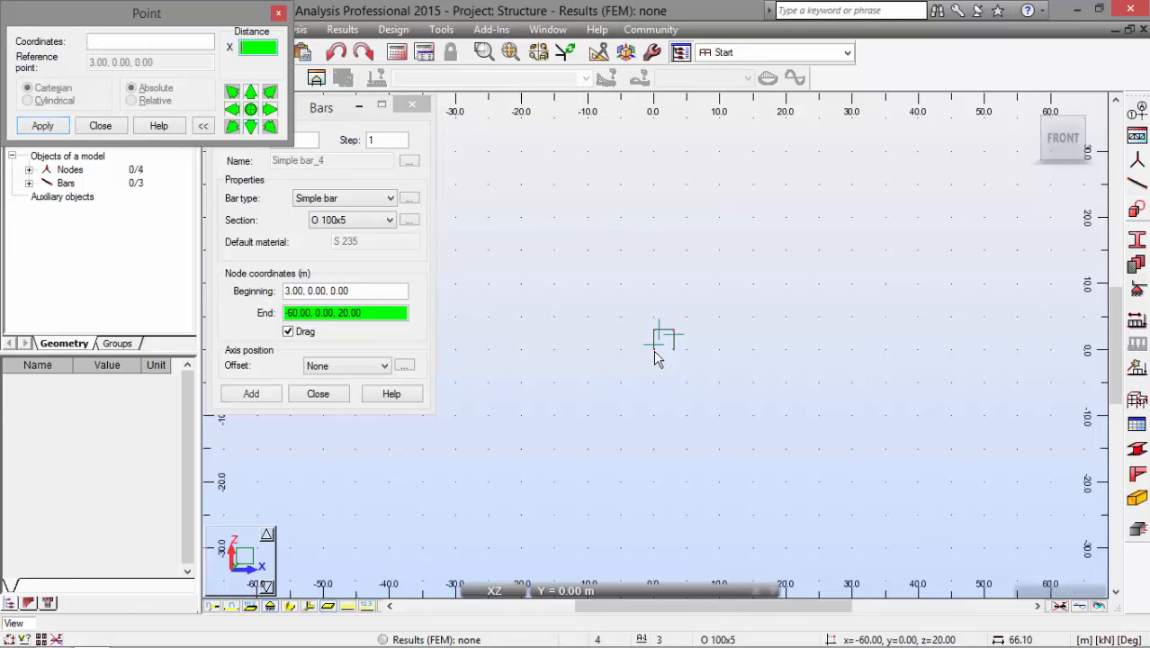
Draw the bottom bar 3 m back to 0, 0, 0 to complete the square, and close the Point and Bars dialogs
type("3")
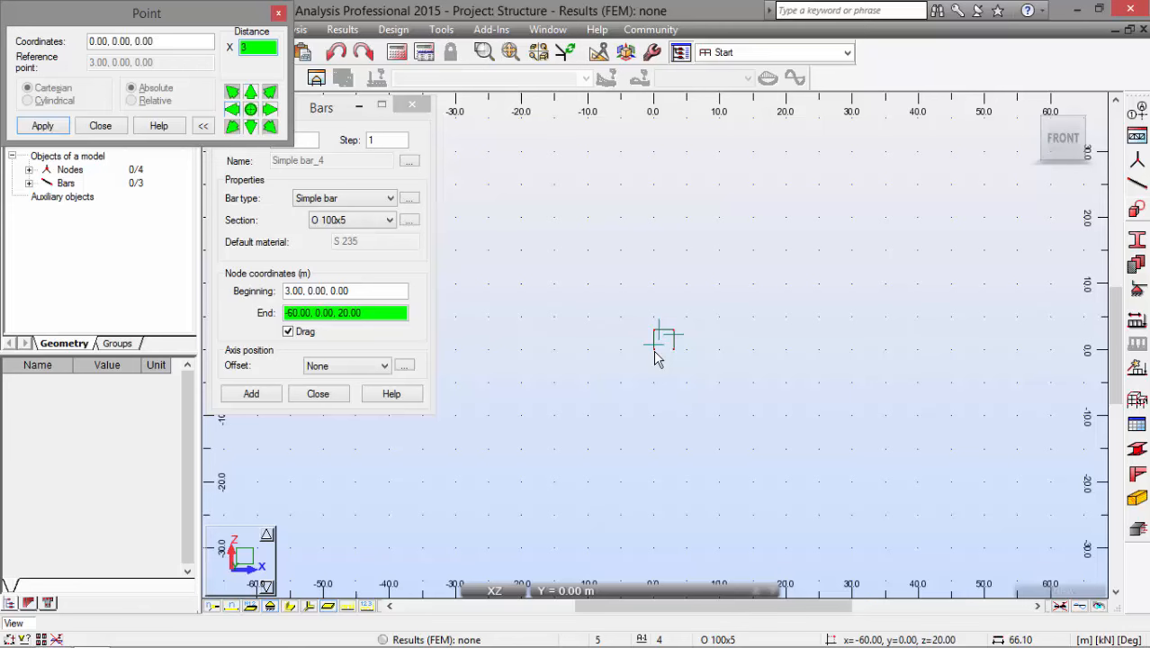
key("Return")
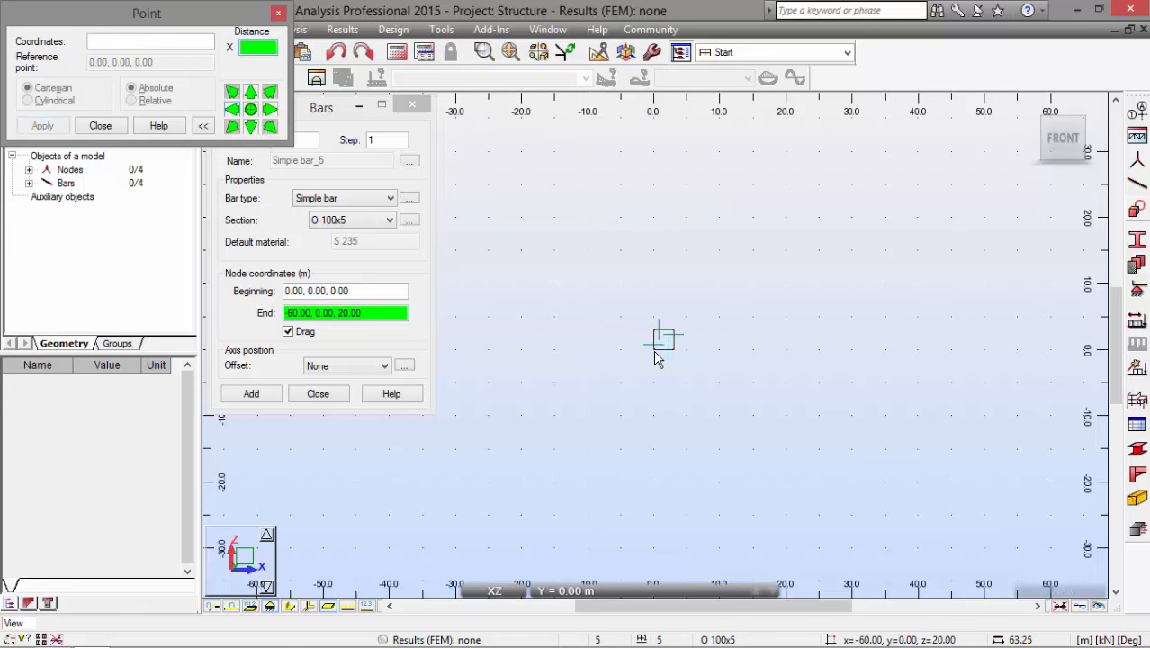
left_click(278, 13)
left_click(317, 394)
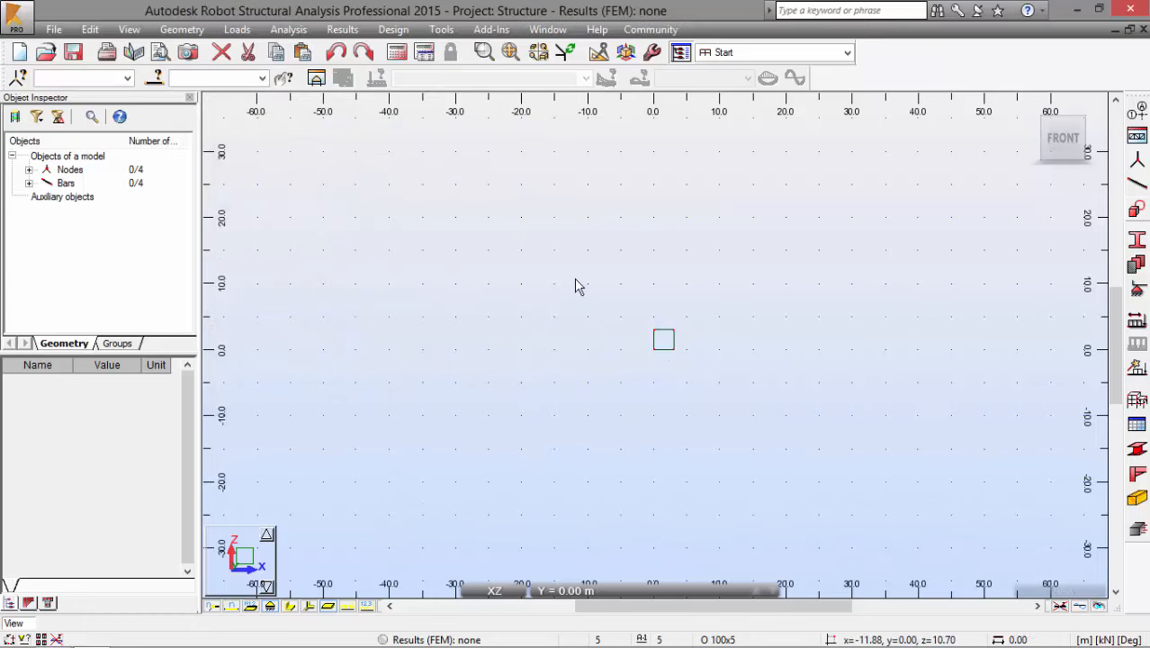
Display the bars' section shapes and inspect the square frame in 3D
key("ctrl+alt+d")
scroll(690, 213, "down", 2)
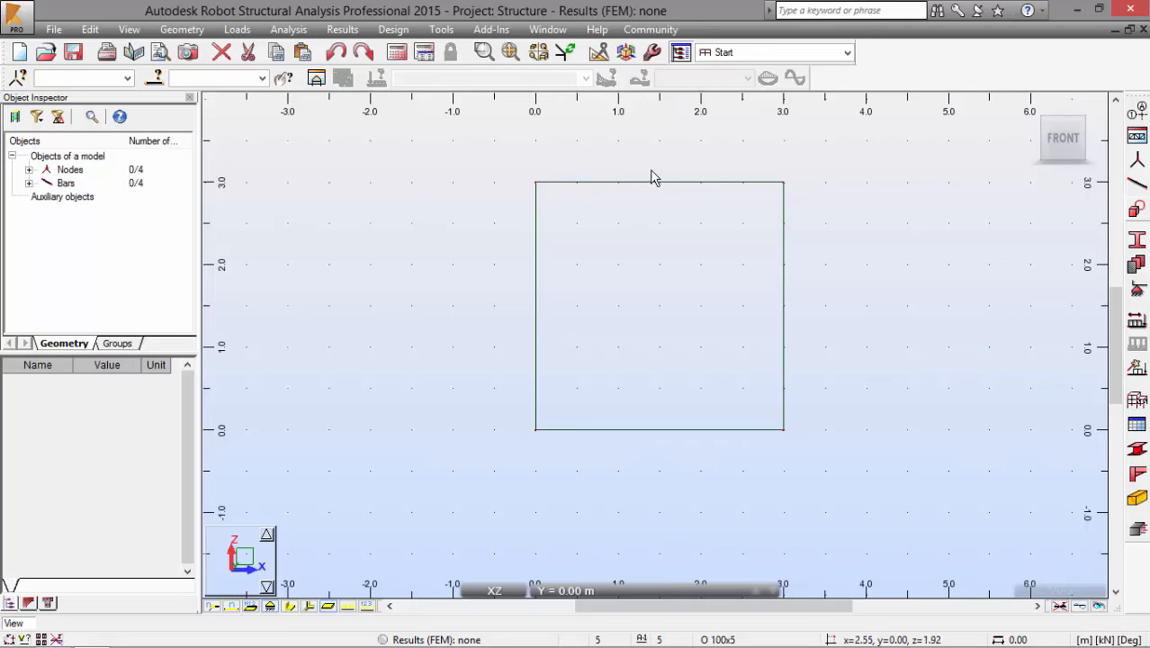
middle_click_drag(684, 232, 581, 275)
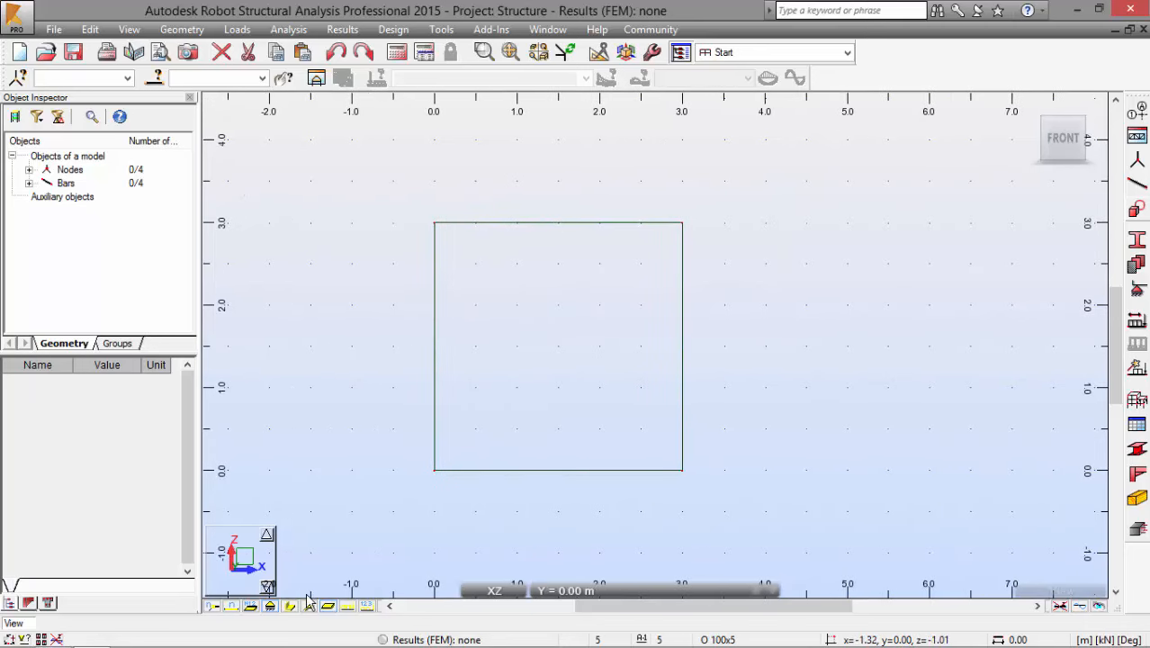
left_click(290, 606)
middle_click_drag(455, 101, 531, 227, "shift")
scroll(531, 223, "down", 3)
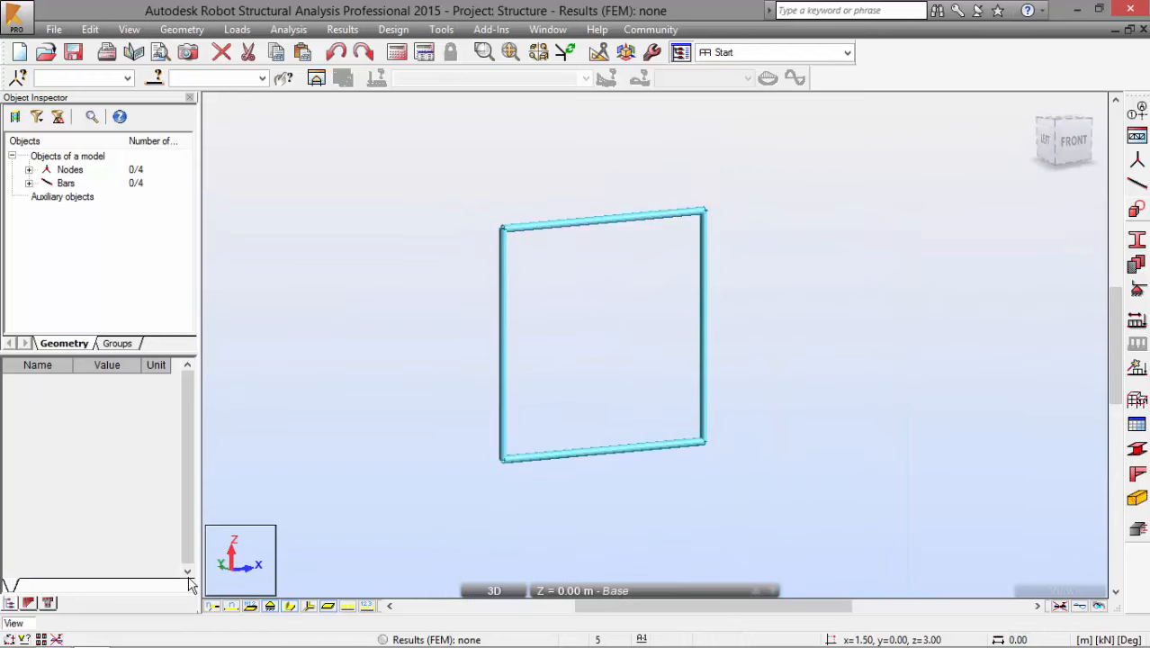
Return to the 2D XZ view of the square frame and hide the bars' section shapes
left_click(227, 567)
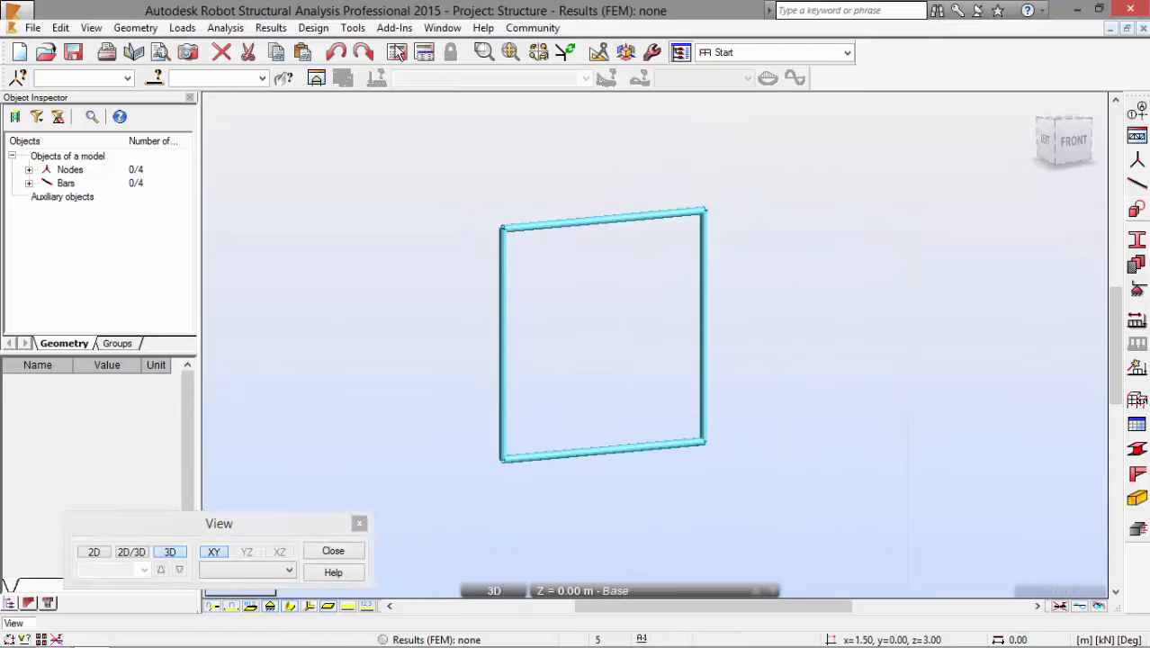
left_click(93, 552)
left_click(248, 551)
left_click(281, 551)
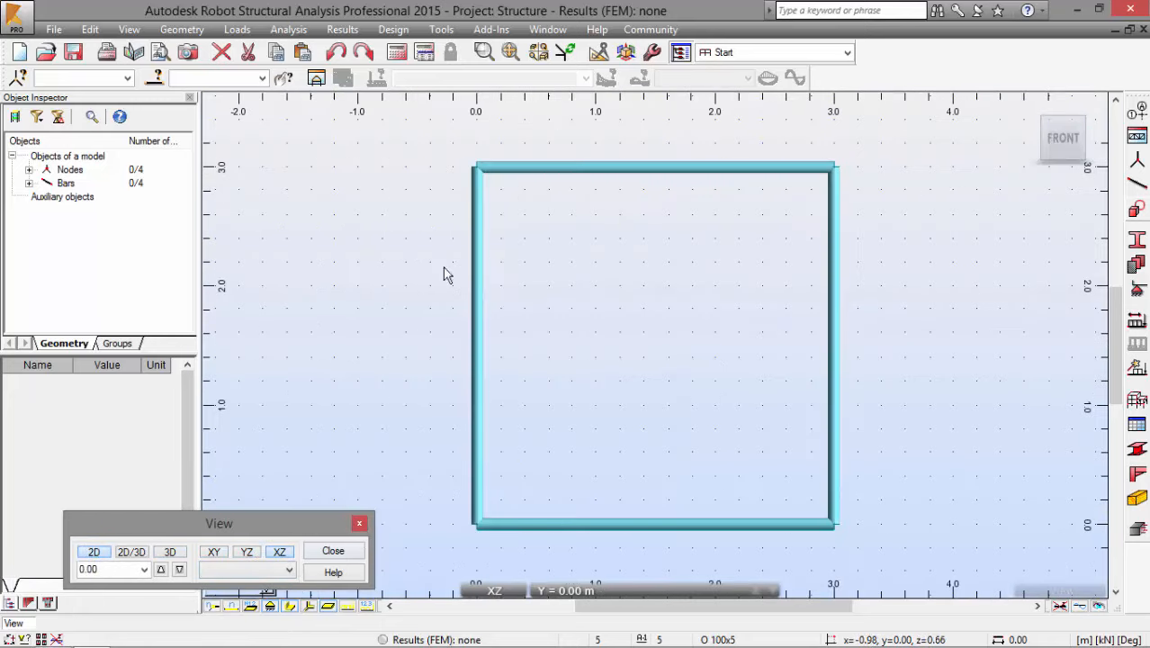
left_click(359, 523)
left_click(289, 606)
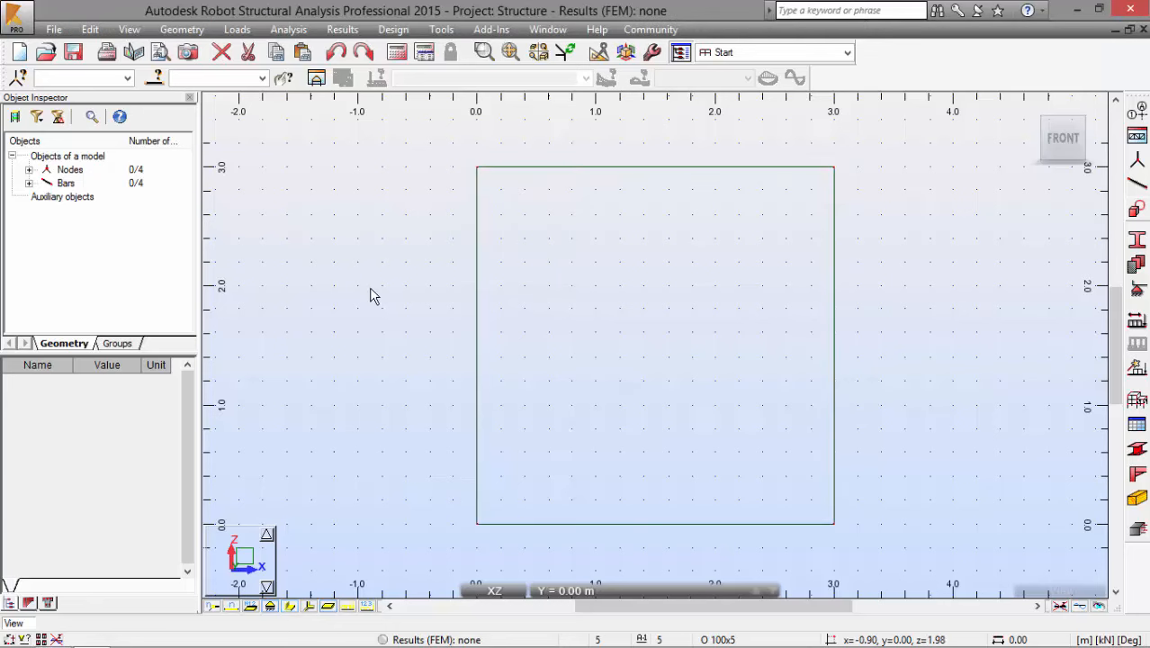
scroll(440, 306, "down", 2)
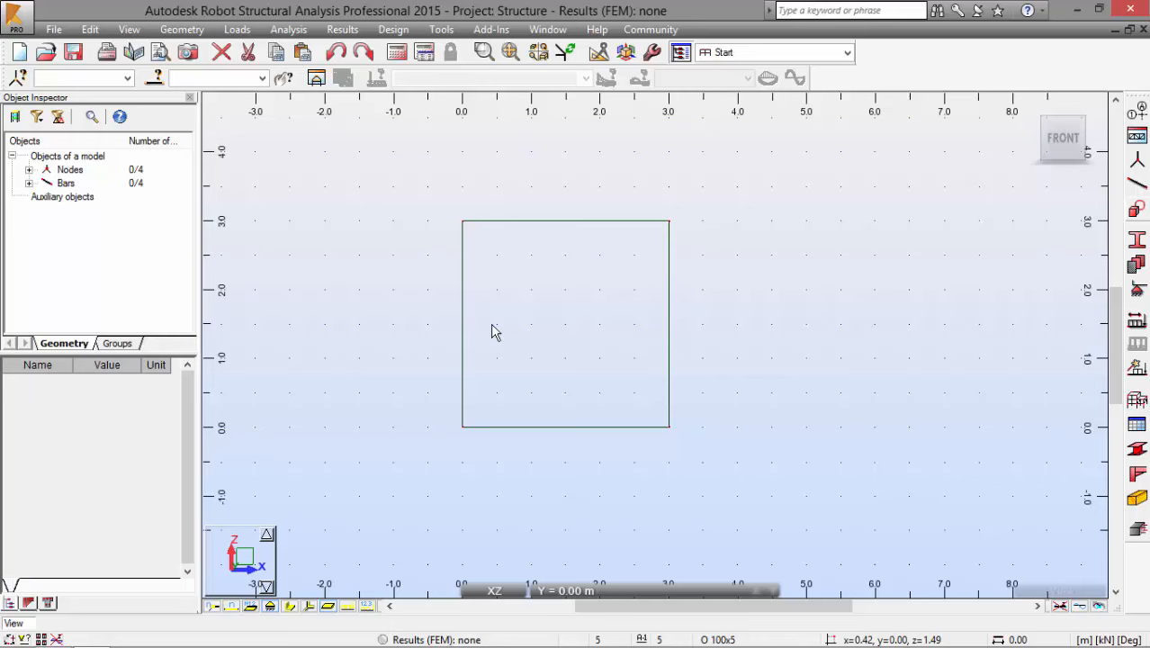
Choose O 75x3 as the section for new bars, with the Bars dialog moved clear of the frame
left_click_drag(298, 103, 963, 63)
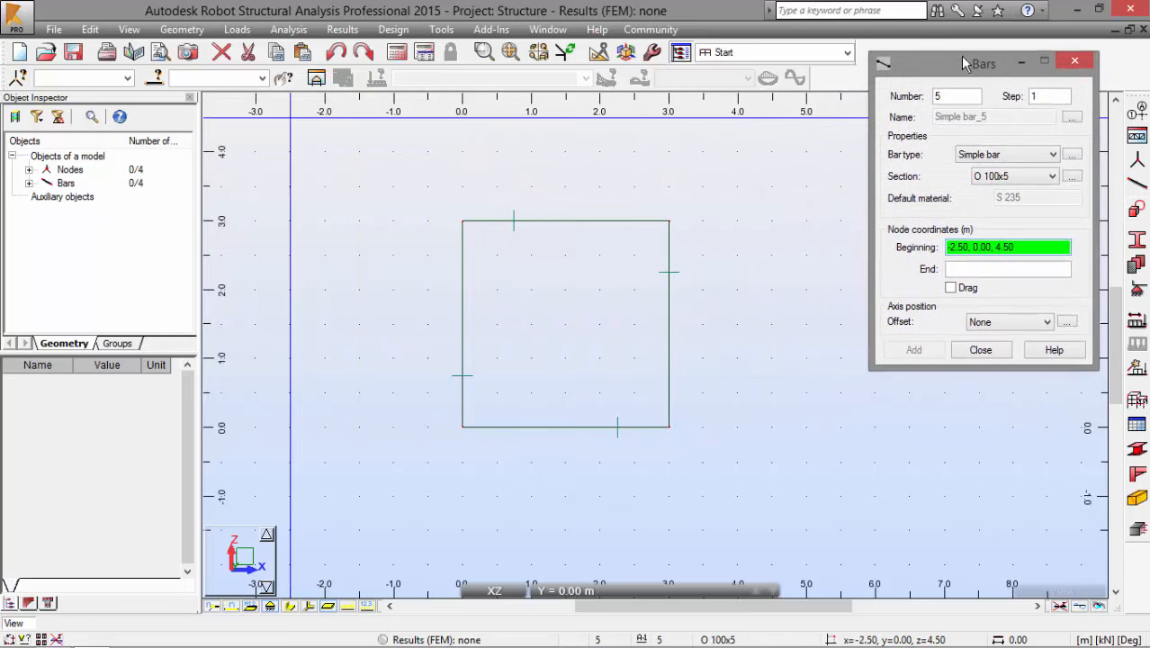
left_click(1008, 178)
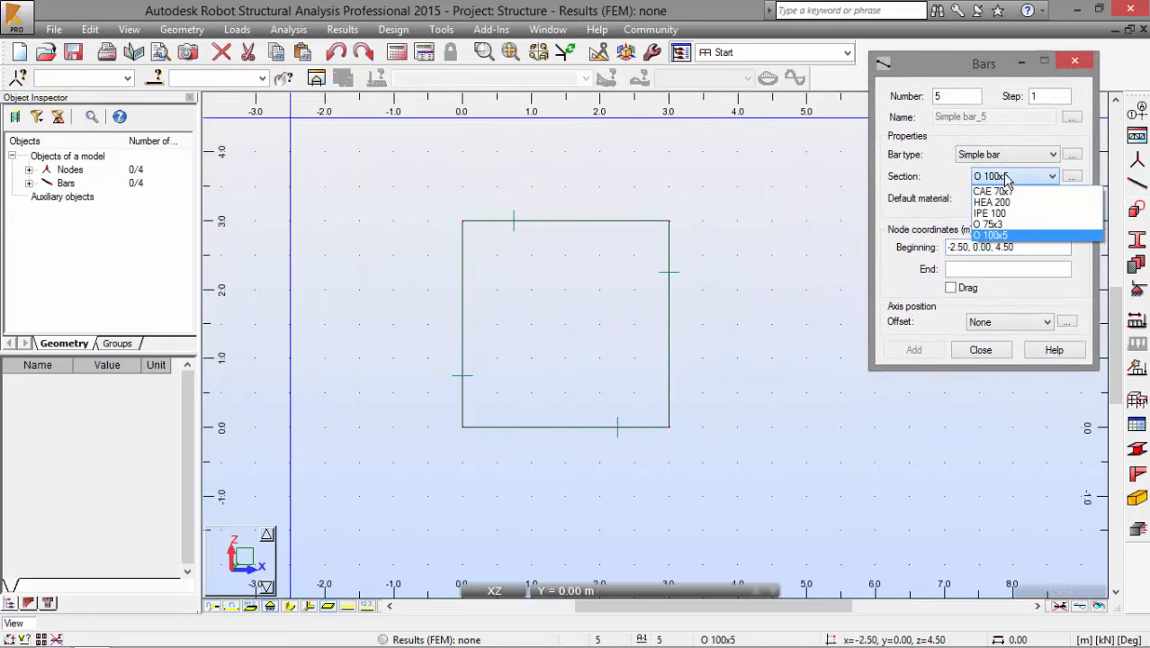
left_click(994, 226)
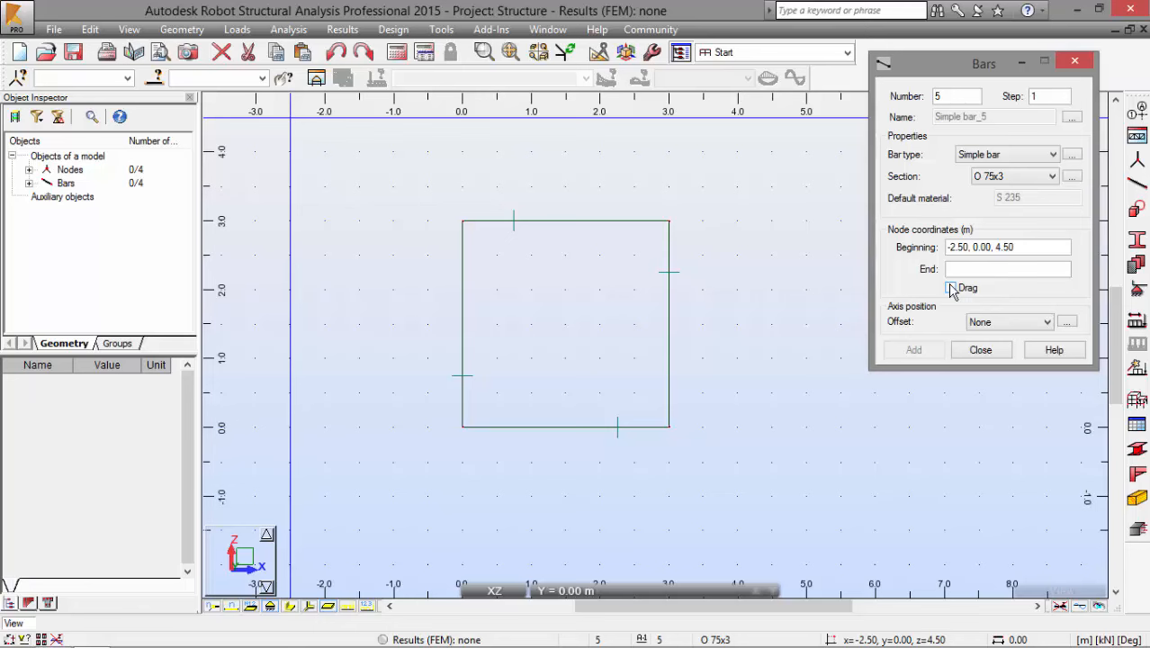
Draw the square's two diagonals from 0, 0, 0 to 3, 0, 3 and from 0, 0, 3 to 3, 0, 0, and close the Bars dialog
left_click(990, 249)
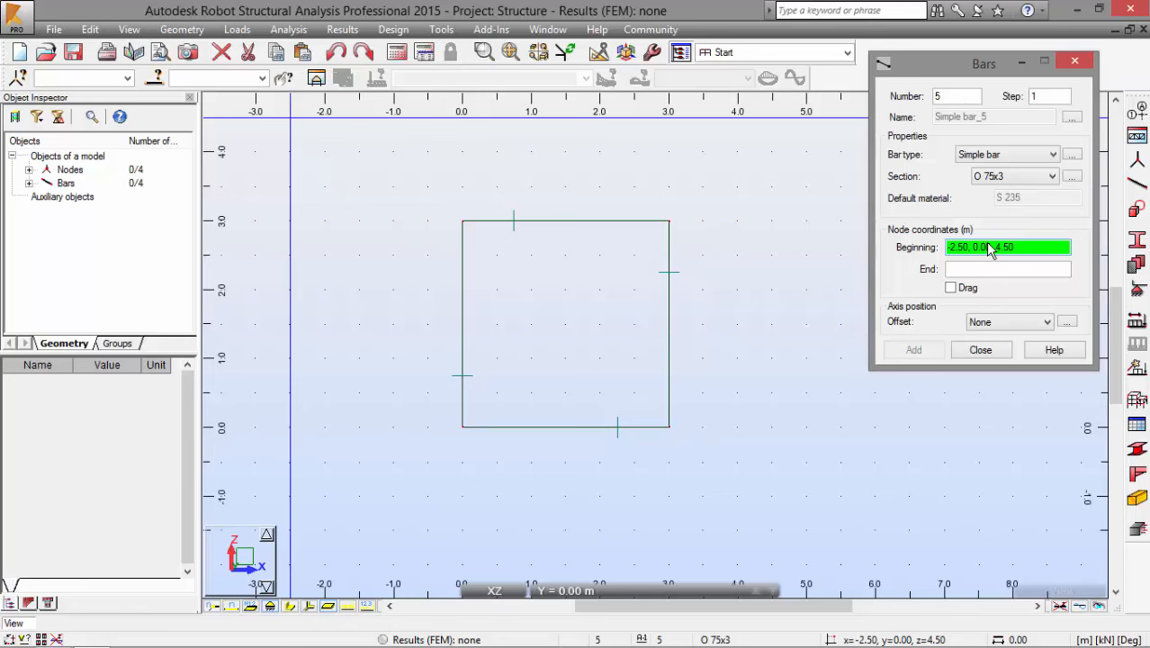
left_click(465, 432)
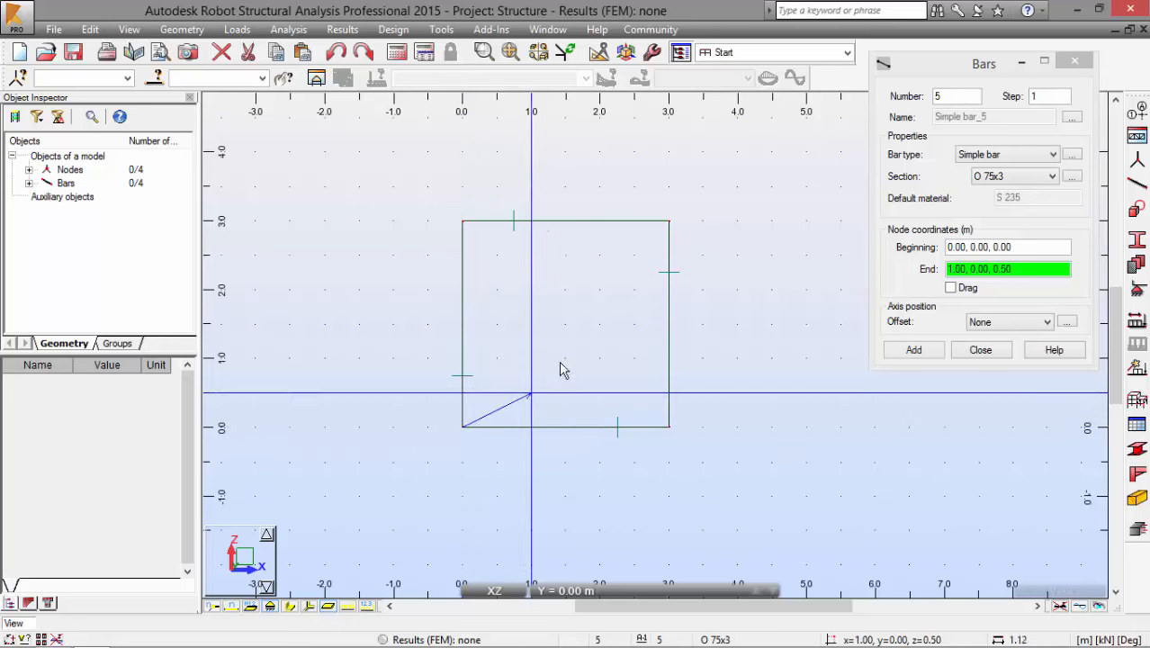
left_click(676, 228)
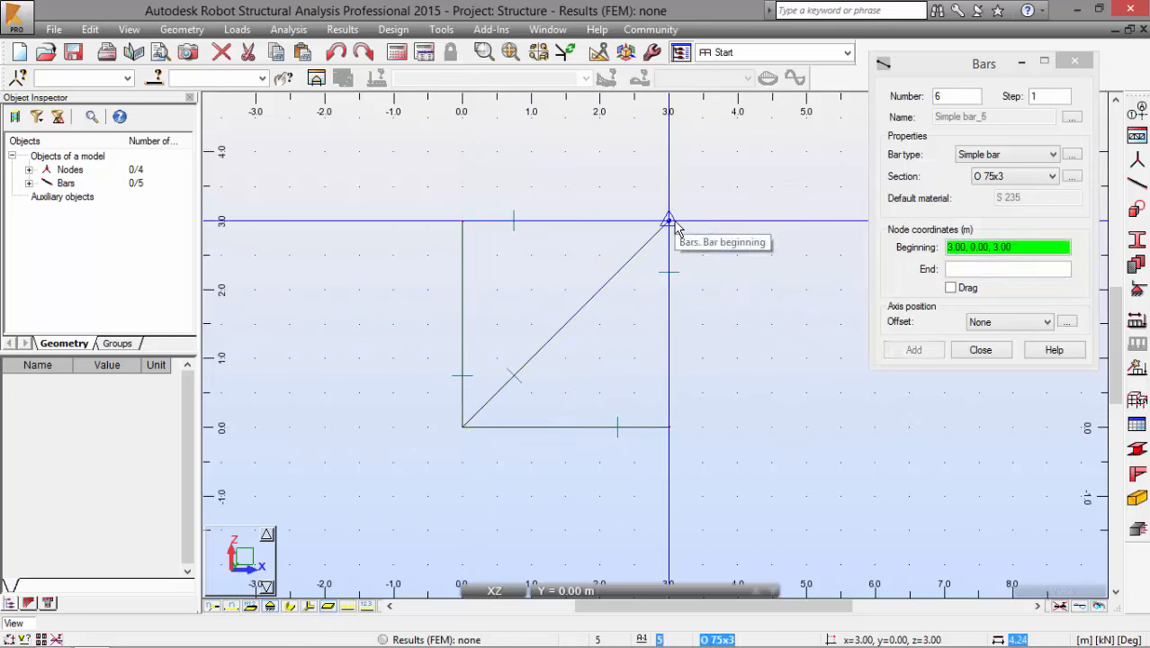
left_click(464, 232)
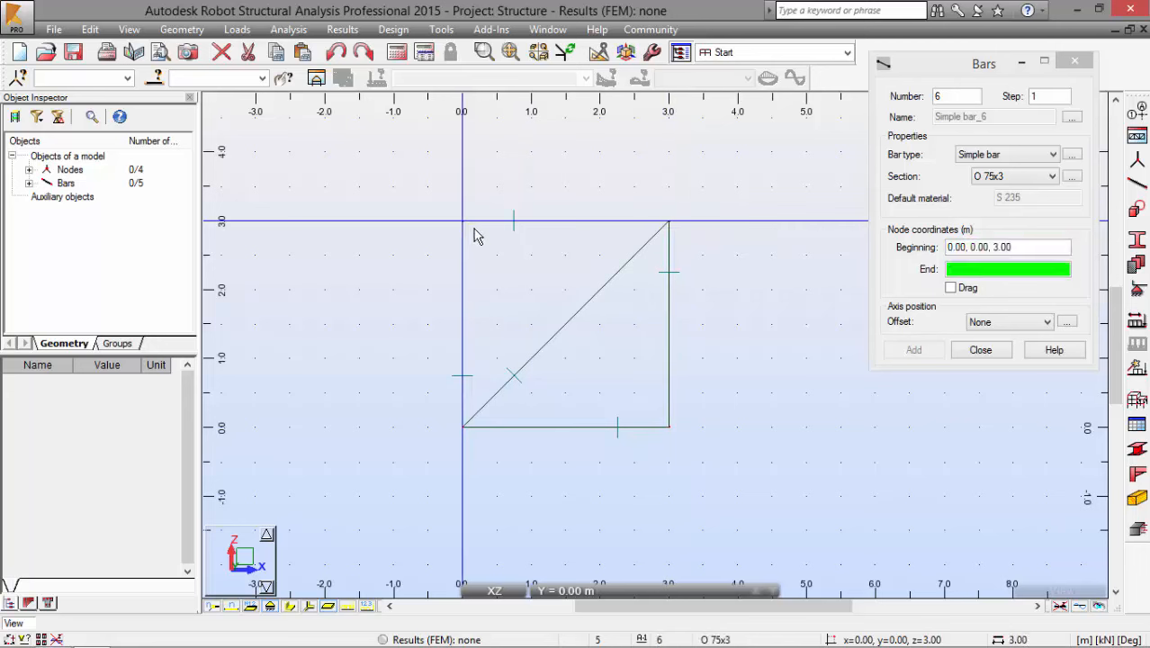
left_click(668, 427)
left_click(981, 351)
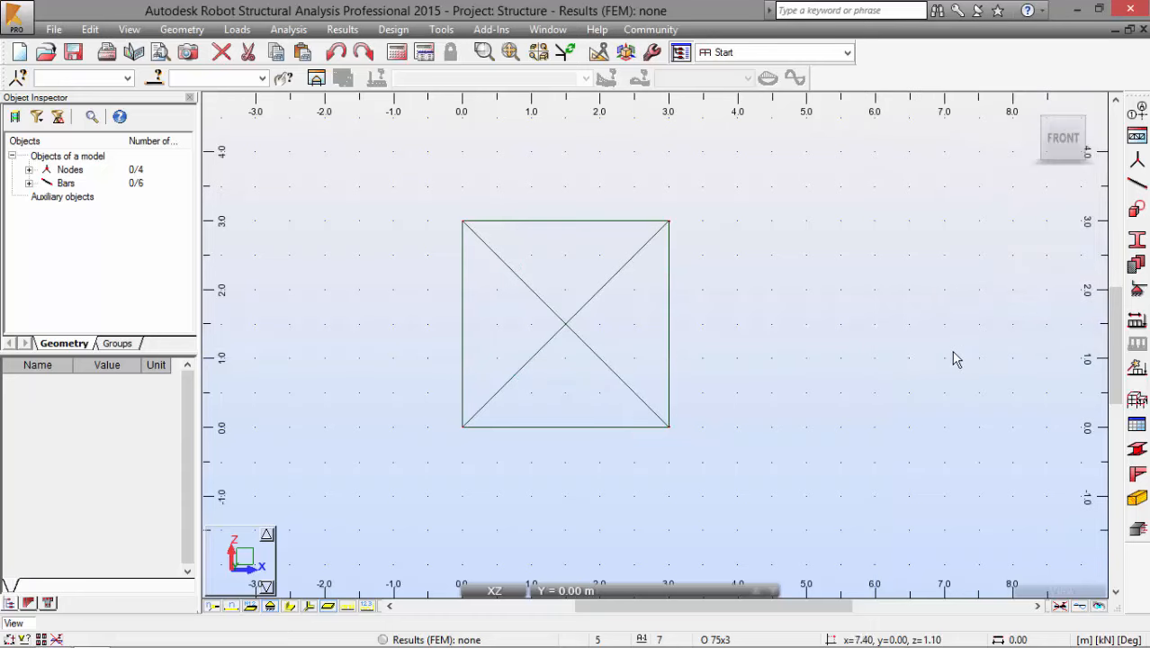
Consult the training manual in Foxit Reader, and set Robot's structure view to the 3D xyz projection
key("alt+Tab")
scroll(731, 308, "down", 20)
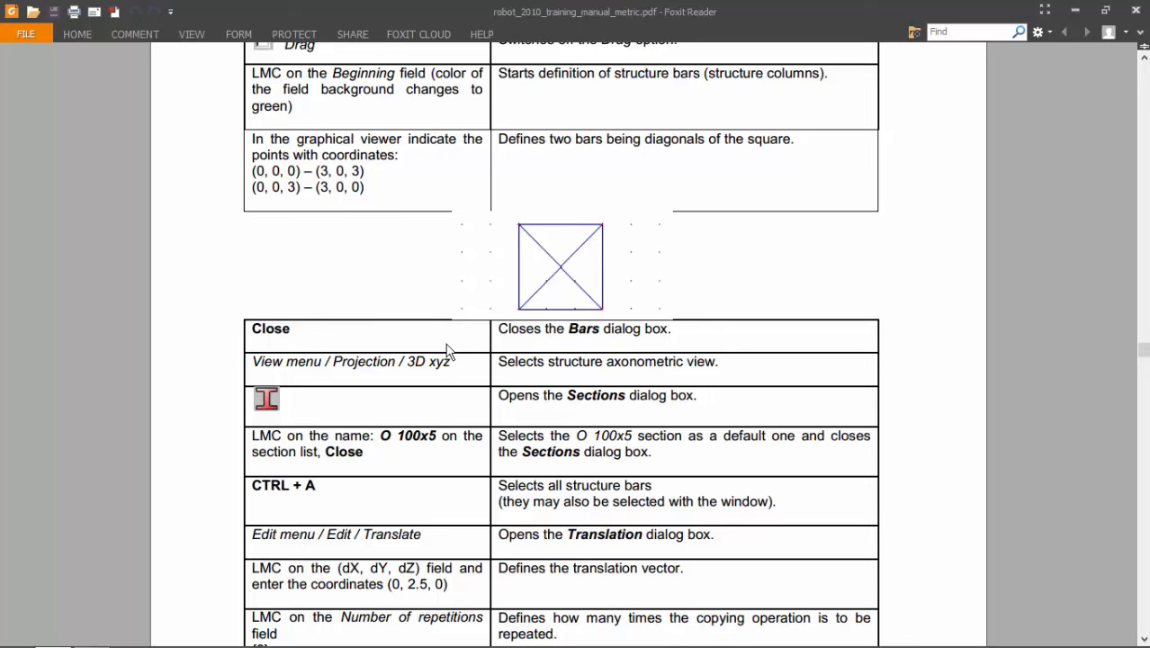
key("alt+Tab")
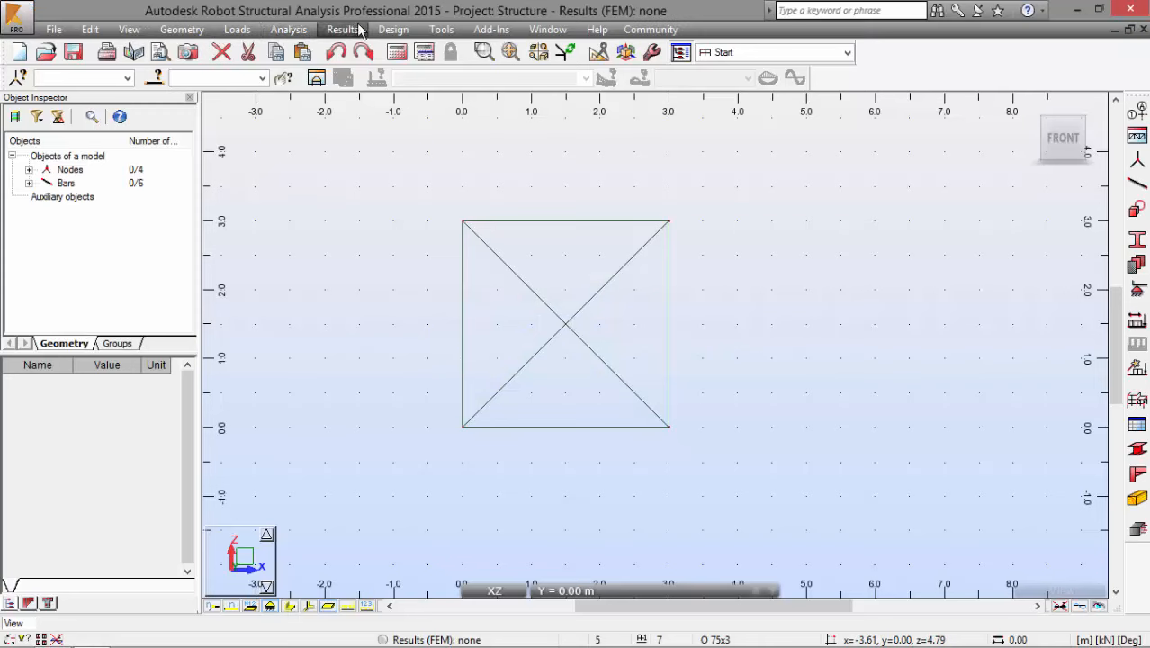
left_click(127, 36)
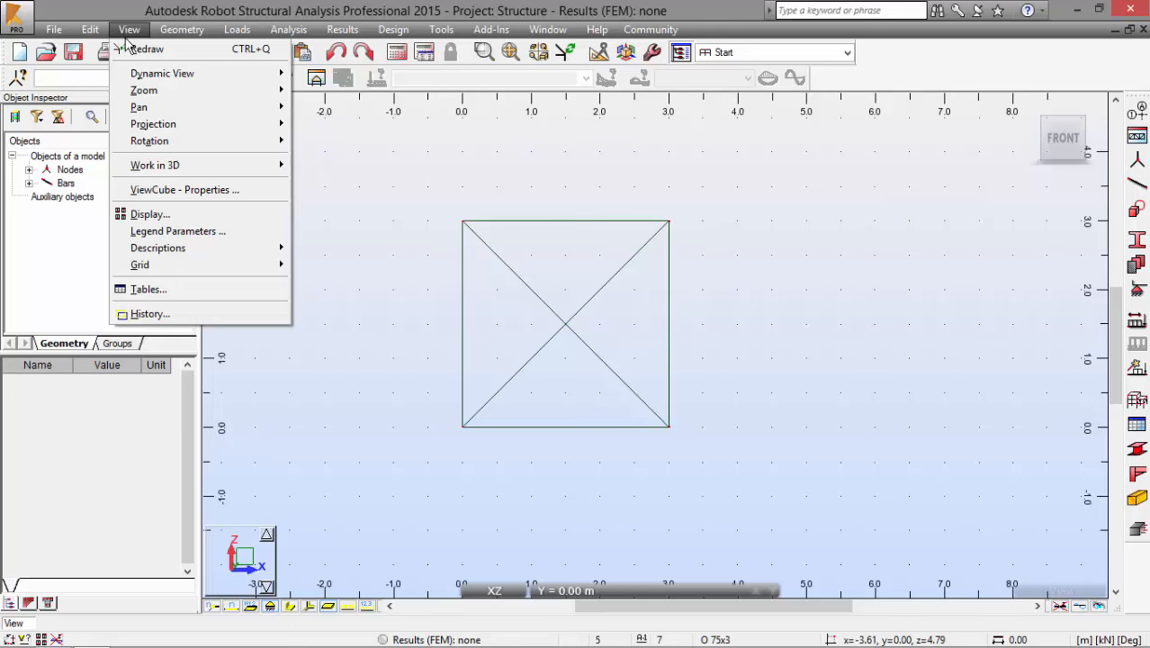
mouse_move(205, 135)
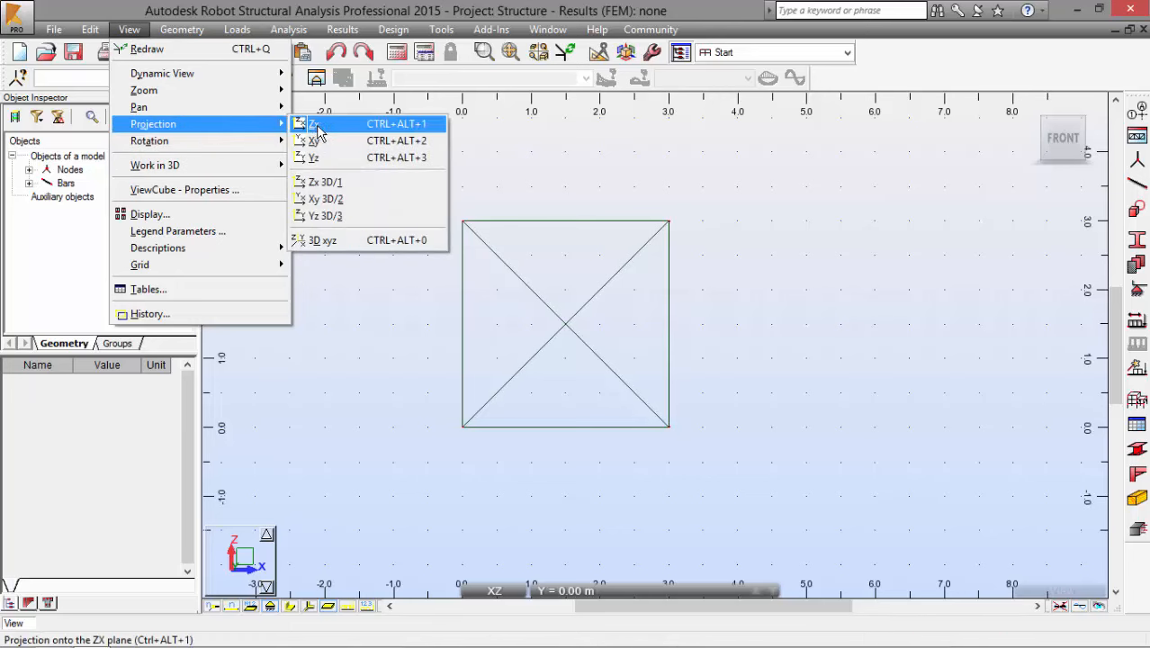
left_click(338, 241)
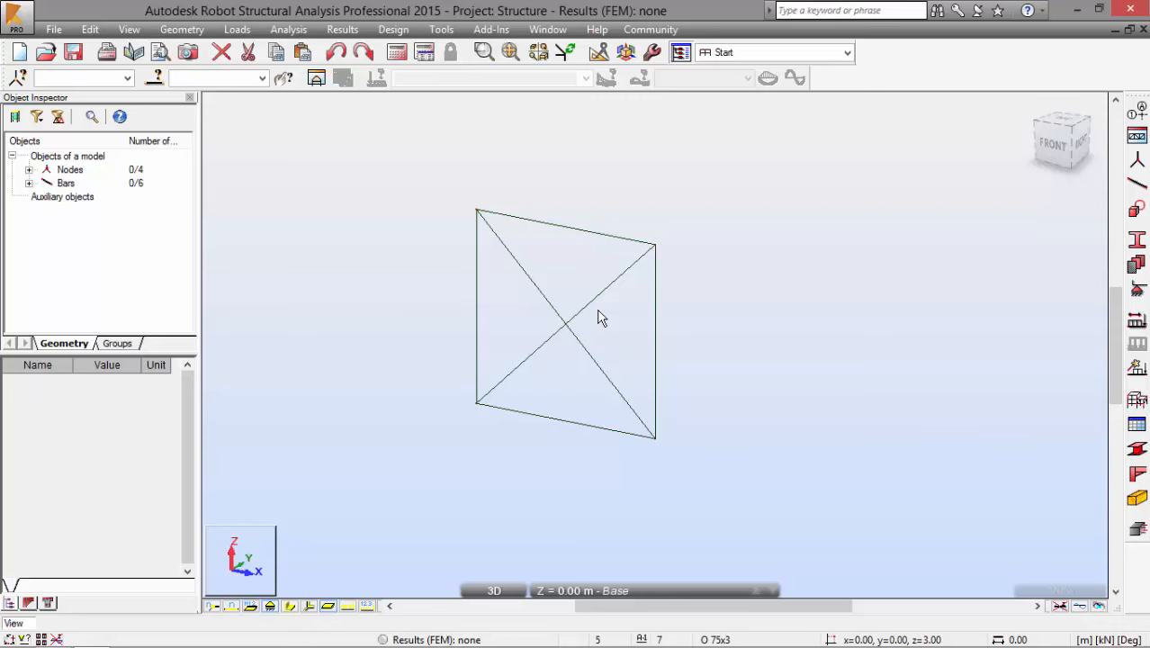
Make O 100x5 the default section in the Sections dialog and close it
left_click(1137, 240)
left_click_drag(722, 100, 828, 126)
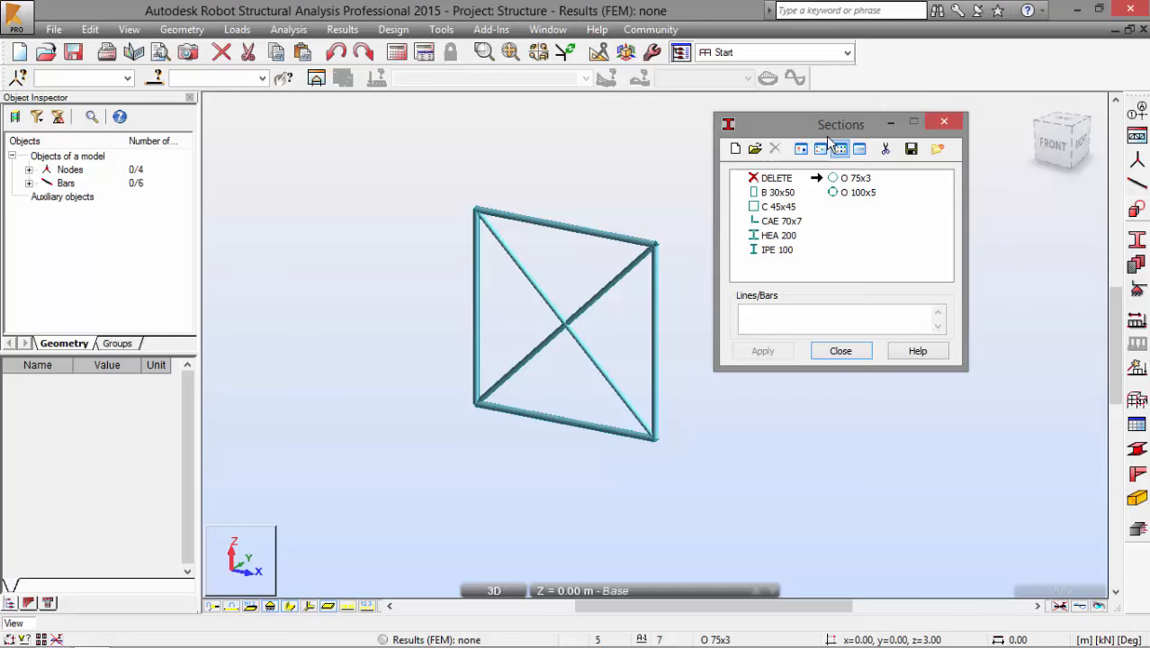
left_click(855, 192)
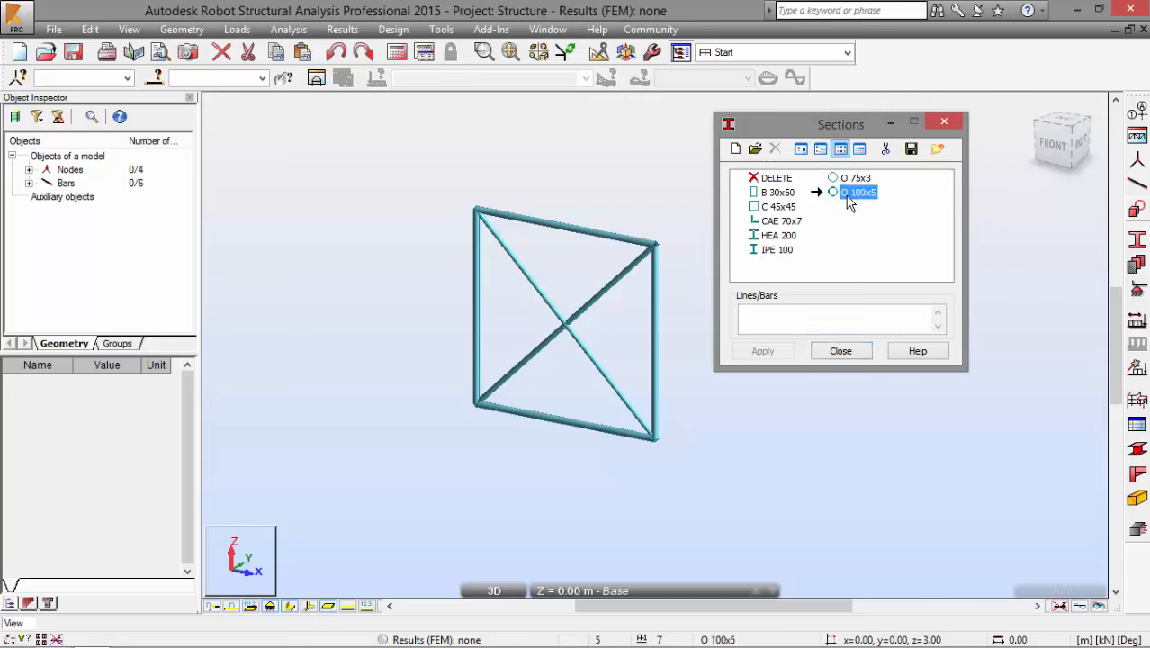
left_click(840, 352)
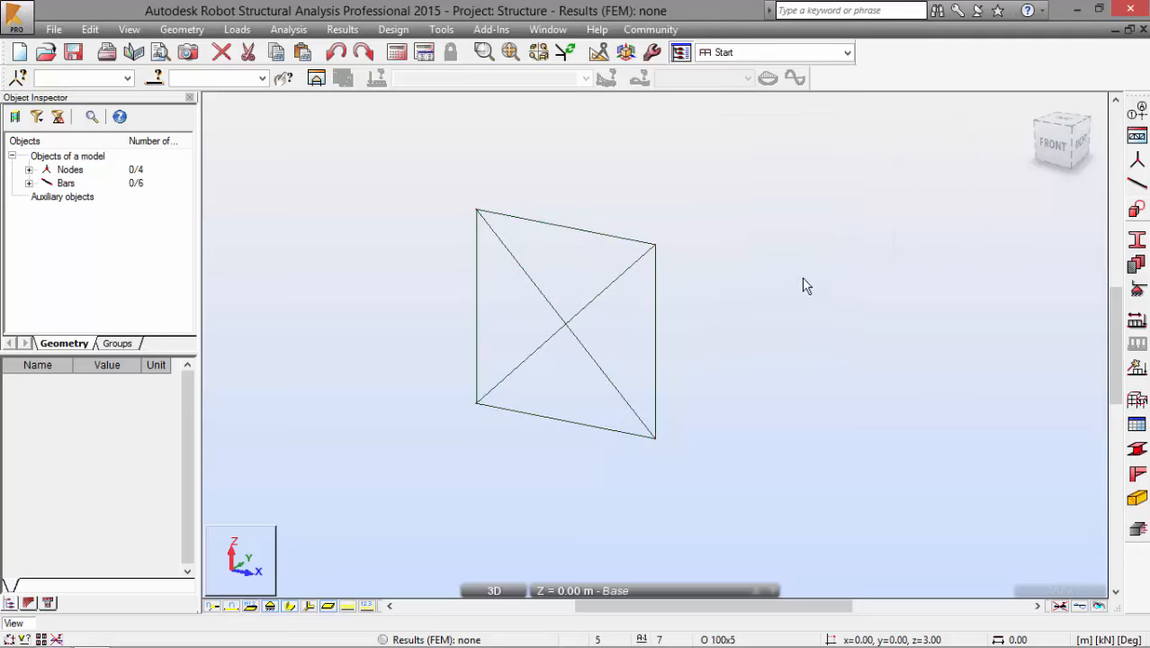
Copy the whole frame by the translation vector 0, 2.5, 0 with 3 repetitions and Drag enabled, and close the Translation dialog
key("ctrl+a")
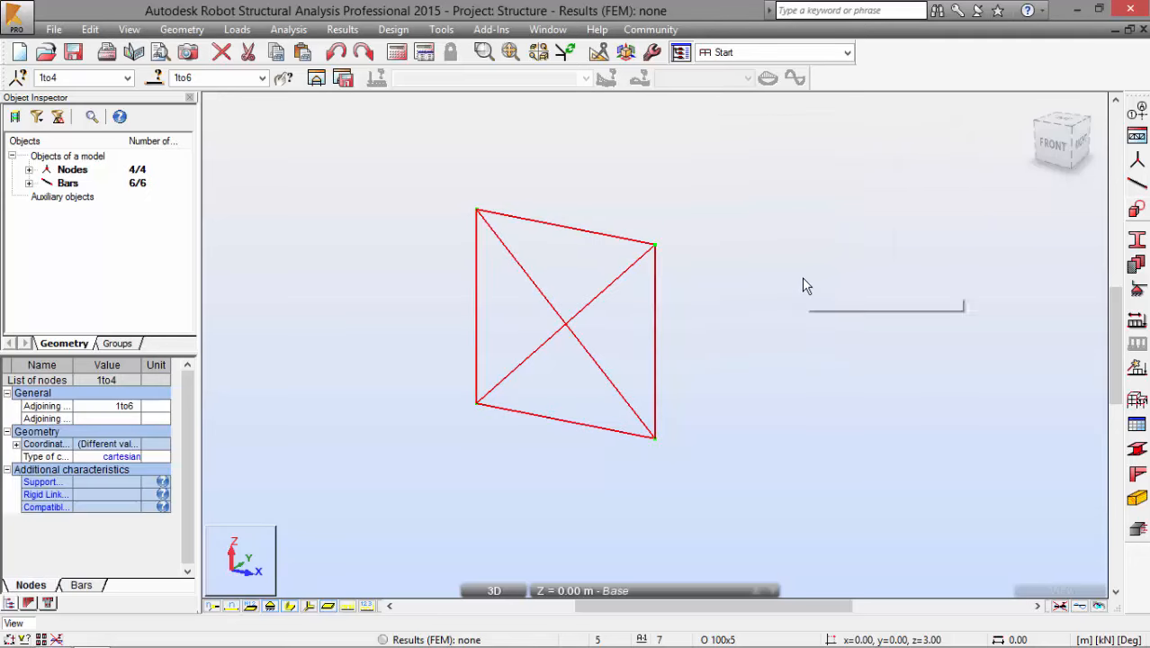
left_click(90, 29)
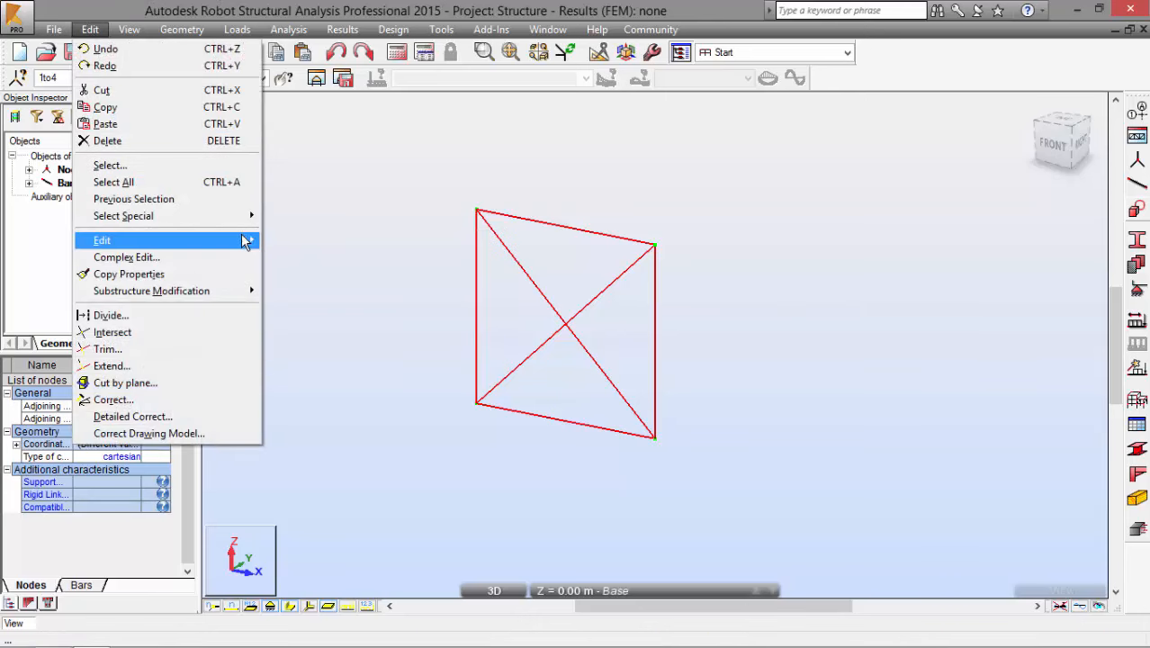
mouse_move(252, 239)
left_click(288, 235)
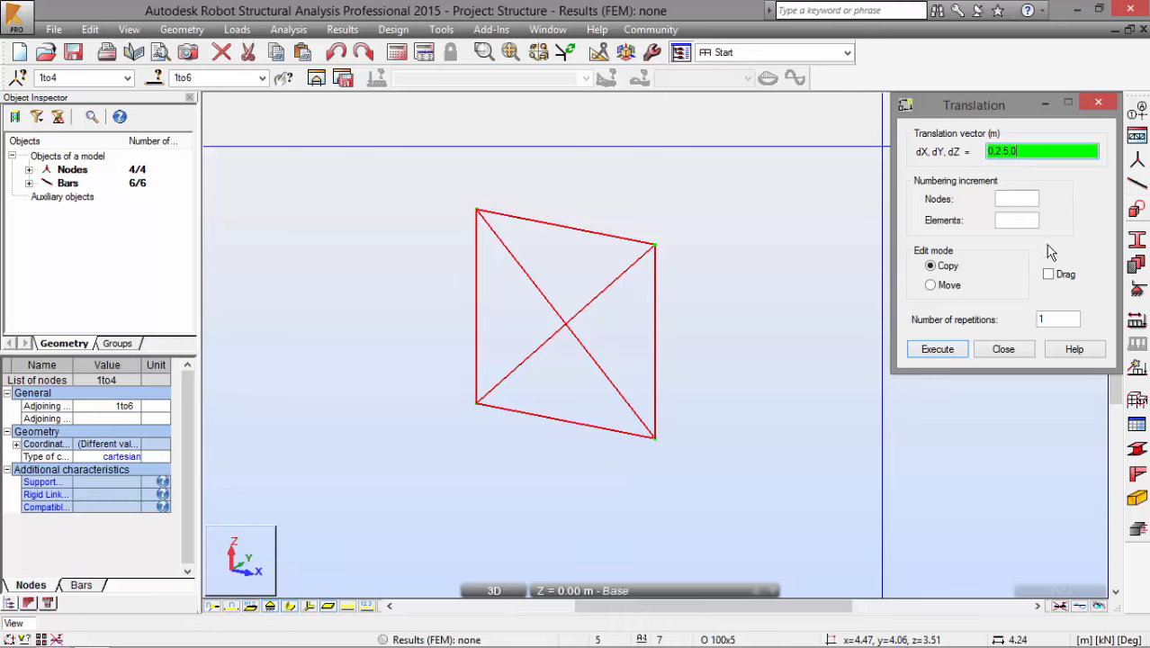
left_click(1040, 320)
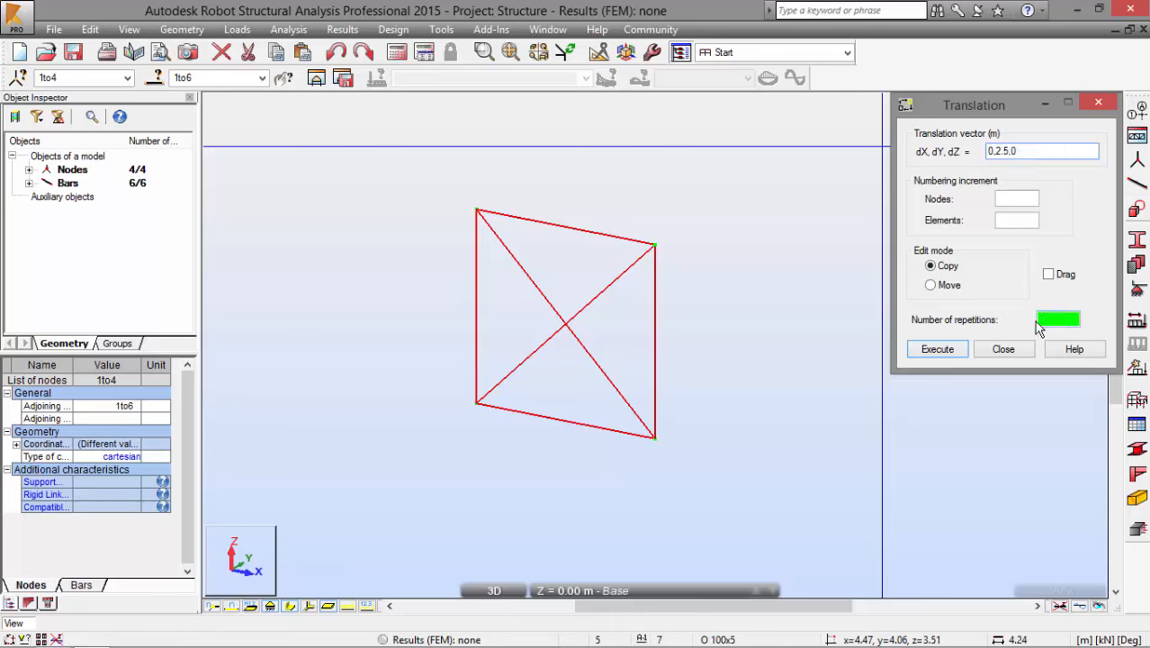
left_click(1050, 274)
left_click(937, 349)
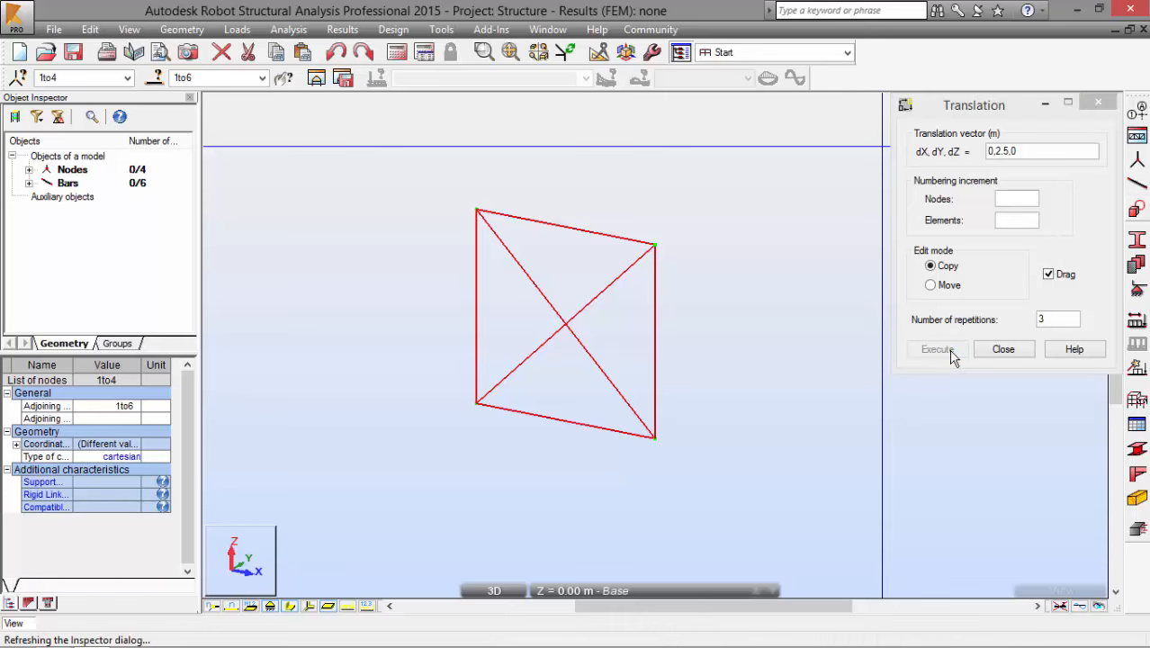
left_click(1017, 355)
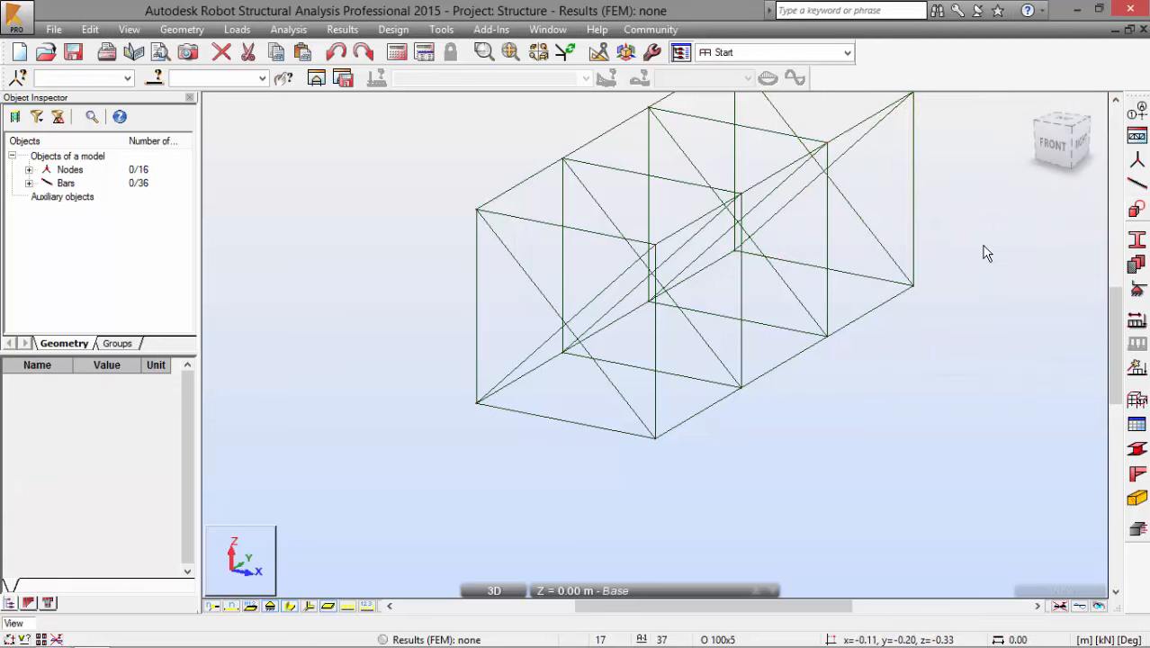
Select the first braced frame at y = 0 and examine the row of copied frames from the side
middle_click_drag(948, 192, 780, 194)
scroll(854, 248, "down", 1)
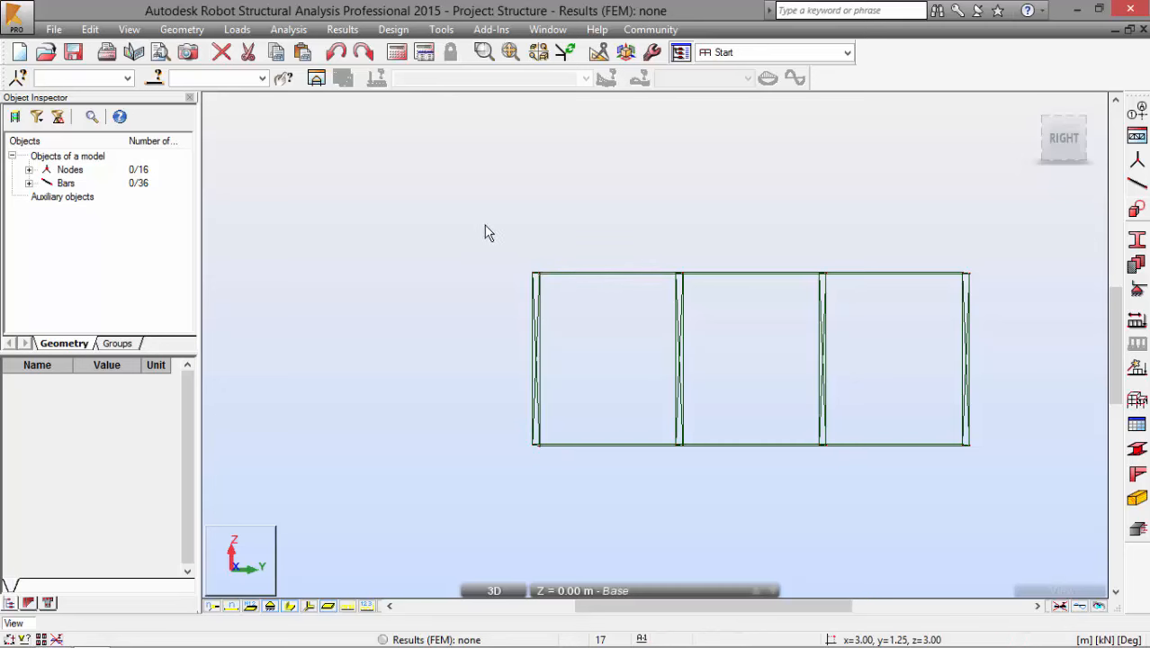
left_click_drag(485, 233, 557, 478)
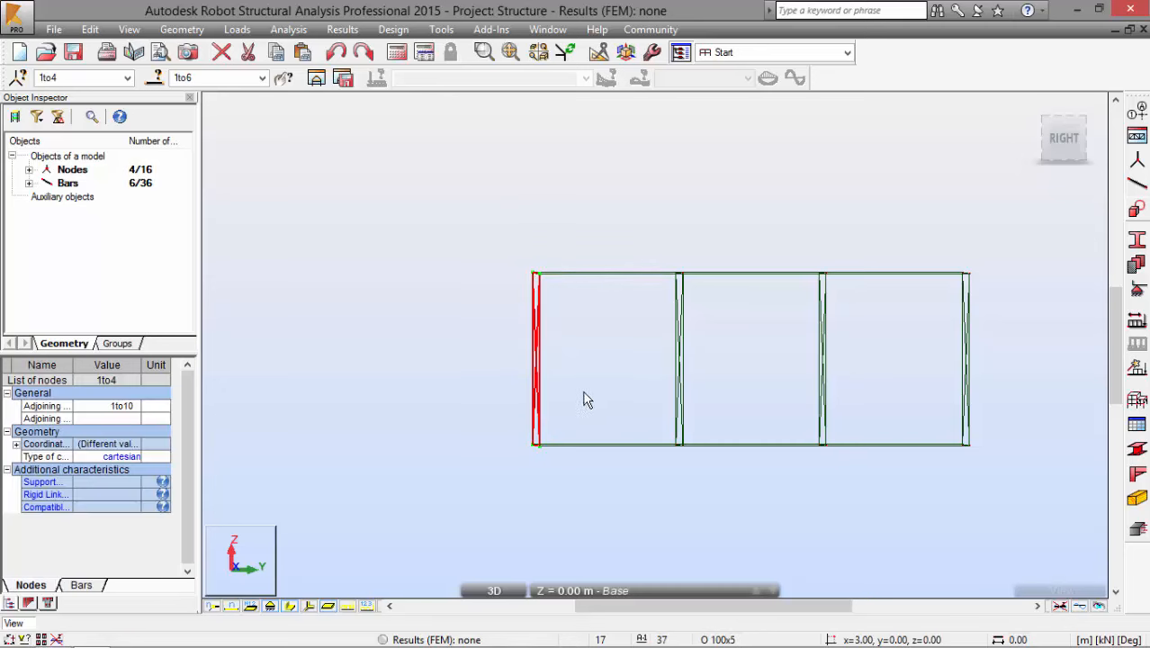
mouse_move(621, 344)
middle_mouse_down("shift")
mouse_move(783, 337)
mouse_move(660, 332)
mouse_move(624, 311)
mouse_move(627, 350)
middle_mouse_up("shift")
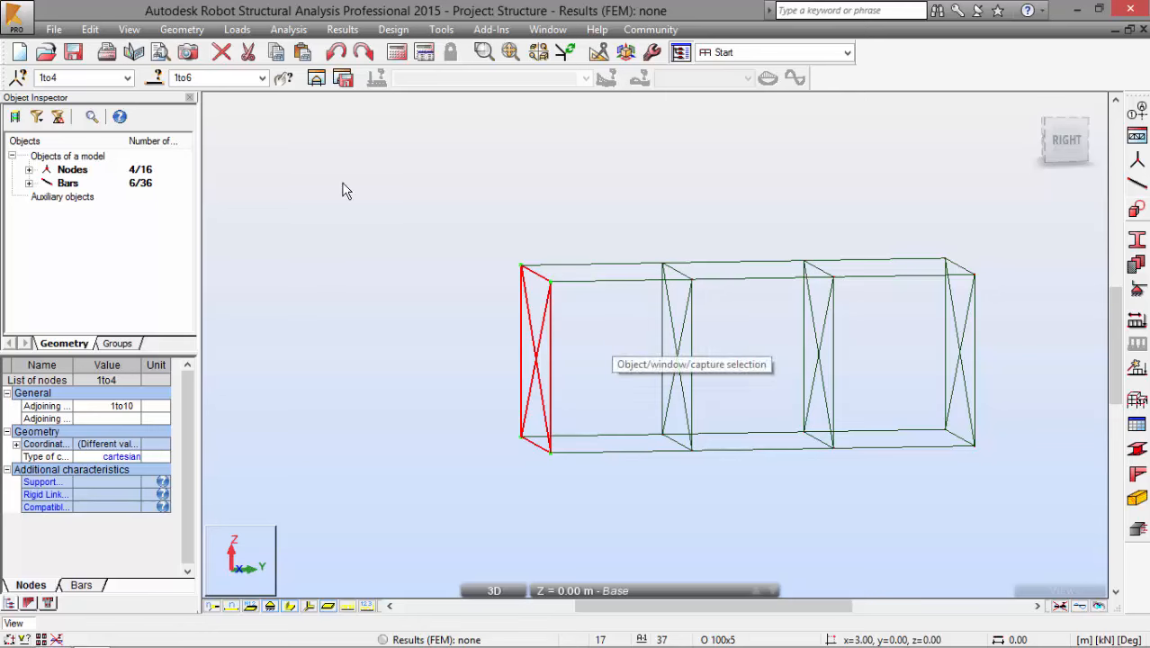
mouse_move(505, 227)
left_mouse_down()
mouse_move(527, 211)
mouse_move(800, 207)
left_mouse_up()
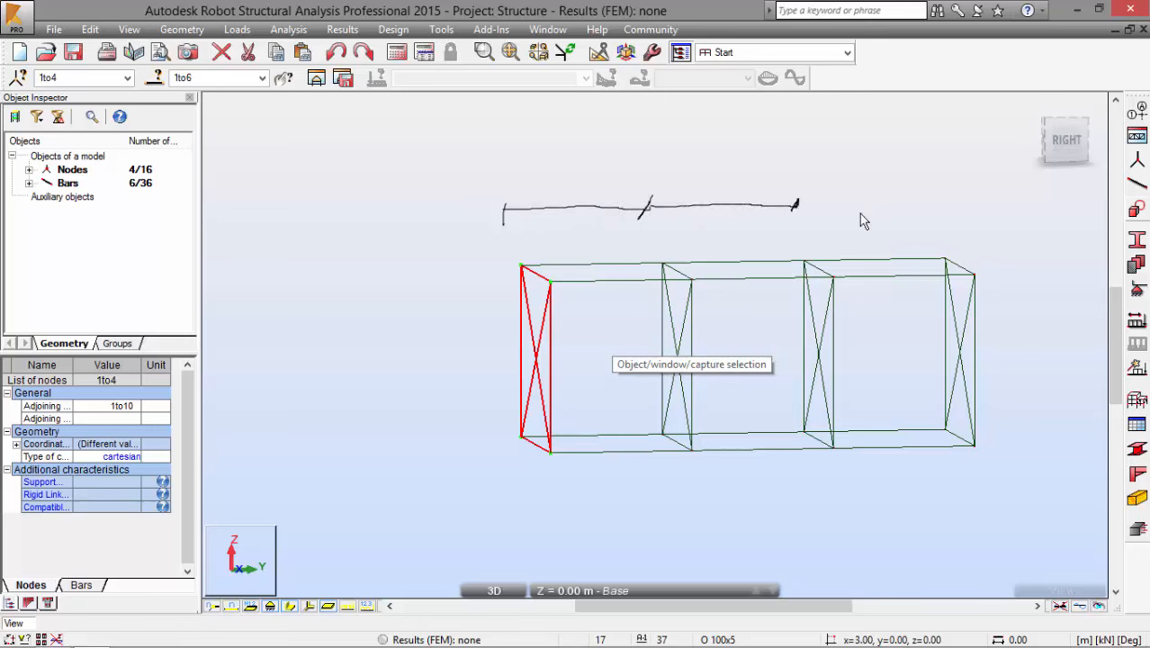
left_click_drag(946, 199, 944, 198)
left_click_drag(534, 164, 552, 187)
mouse_move(562, 157)
left_mouse_down()
mouse_move(560, 177)
mouse_move(573, 154)
left_mouse_up()
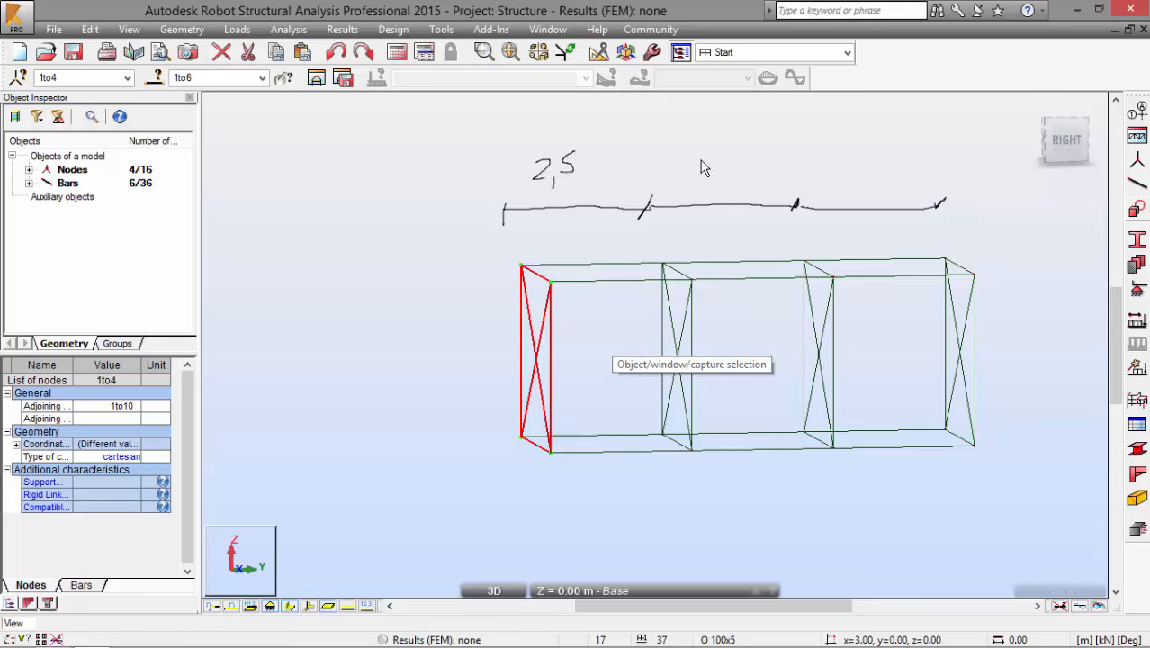
left_click_drag(705, 165, 719, 179)
left_click_drag(722, 178, 740, 155)
left_click_drag(863, 164, 863, 186)
left_click_drag(889, 152, 873, 173)
mouse_move(580, 225)
left_mouse_down()
mouse_move(581, 259)
mouse_move(588, 244)
left_mouse_up()
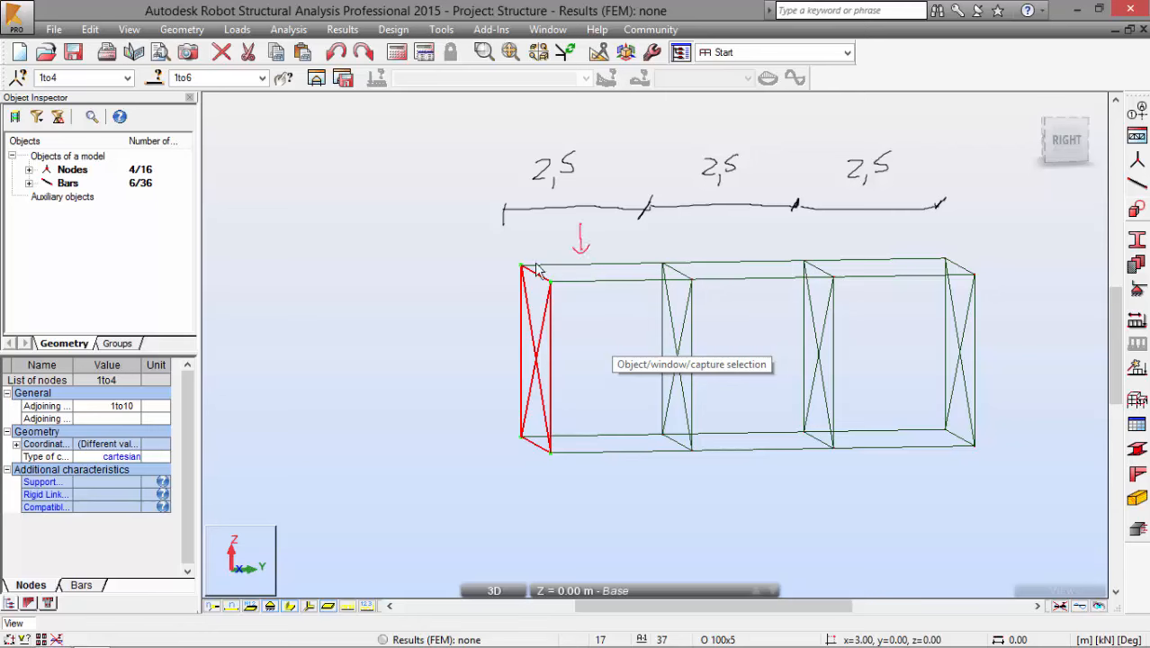
left_click_drag(526, 267, 657, 257)
left_click_drag(552, 281, 676, 280)
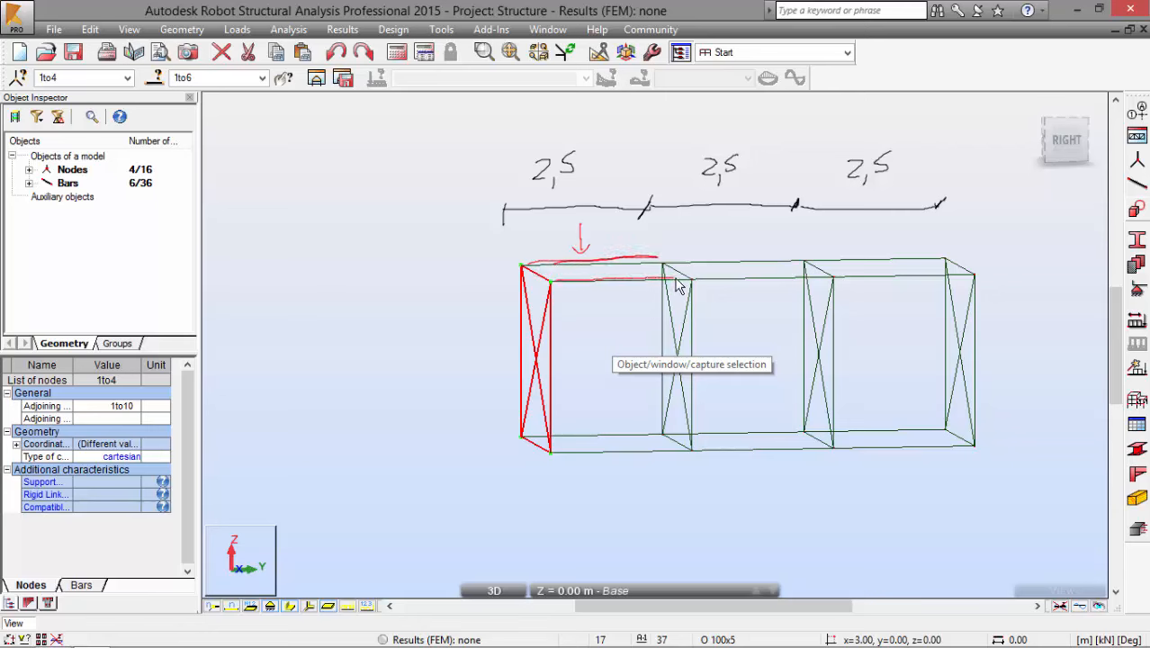
left_click_drag(526, 434, 649, 432)
left_click_drag(555, 450, 630, 447)
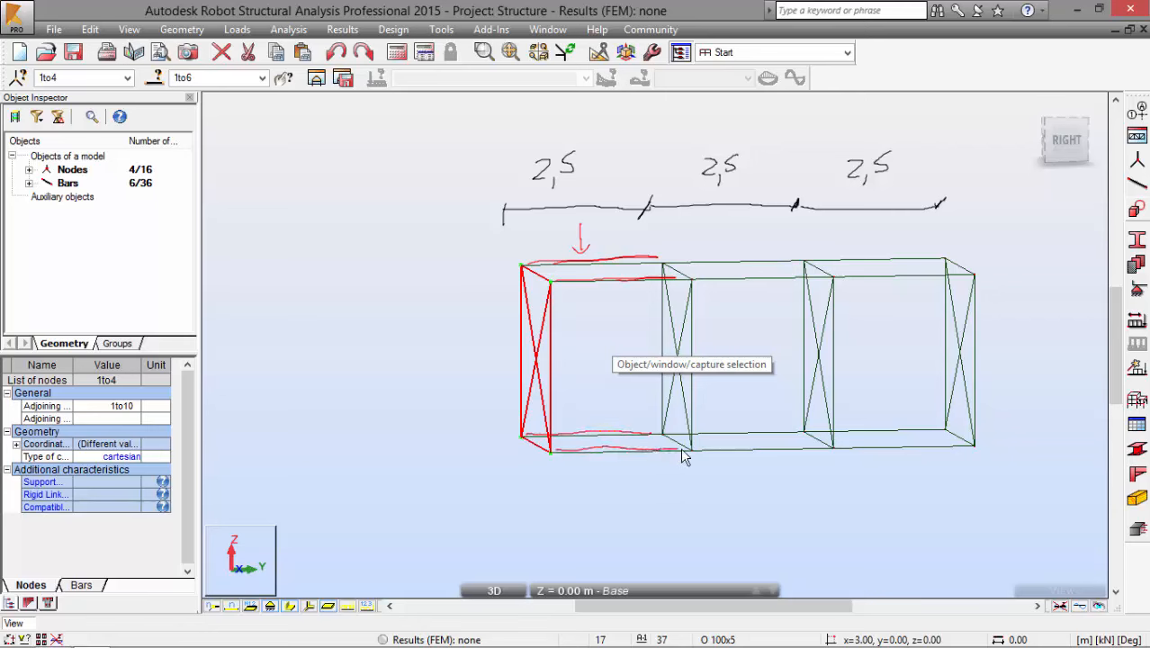
left_click_drag(673, 266, 798, 263)
left_click_drag(704, 281, 804, 276)
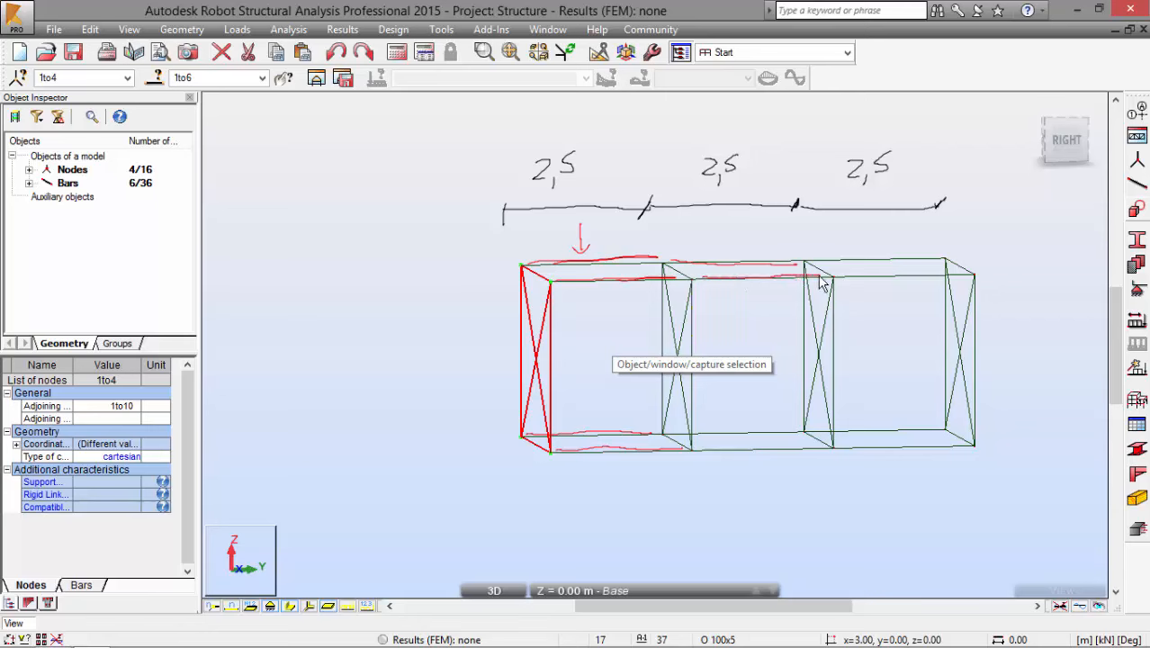
left_click_drag(690, 431, 797, 423)
left_click_drag(708, 452, 822, 451)
left_click_drag(818, 262, 927, 257)
left_click_drag(848, 280, 948, 278)
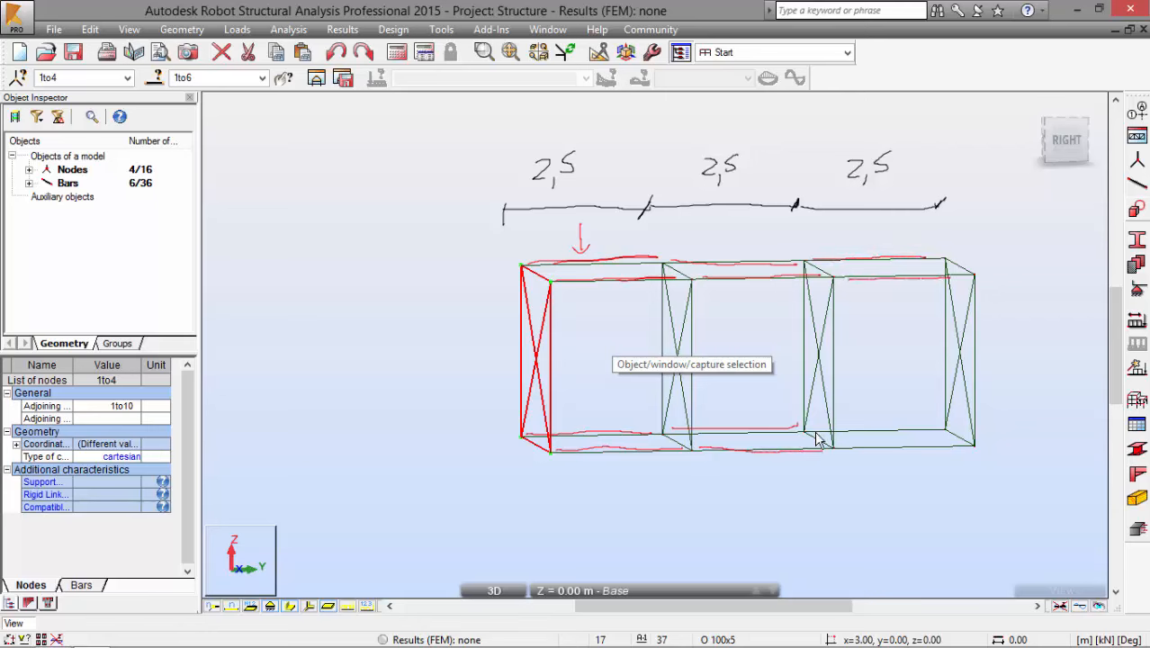
left_click_drag(816, 431, 925, 428)
left_click_drag(858, 445, 952, 441)
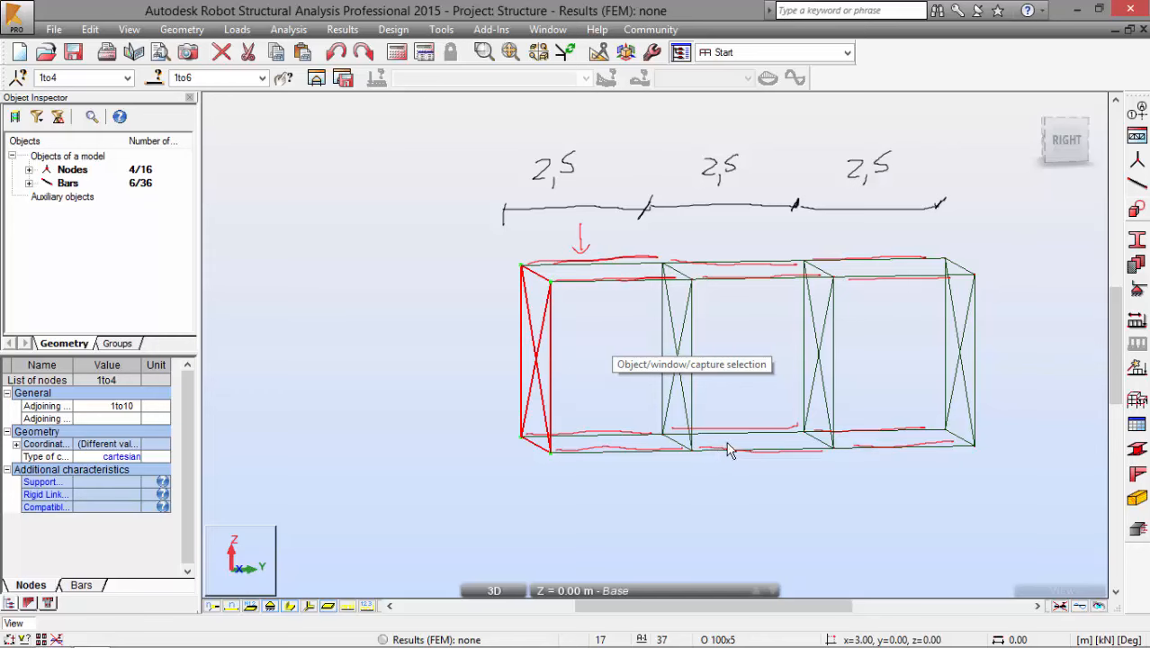
key("Escape")
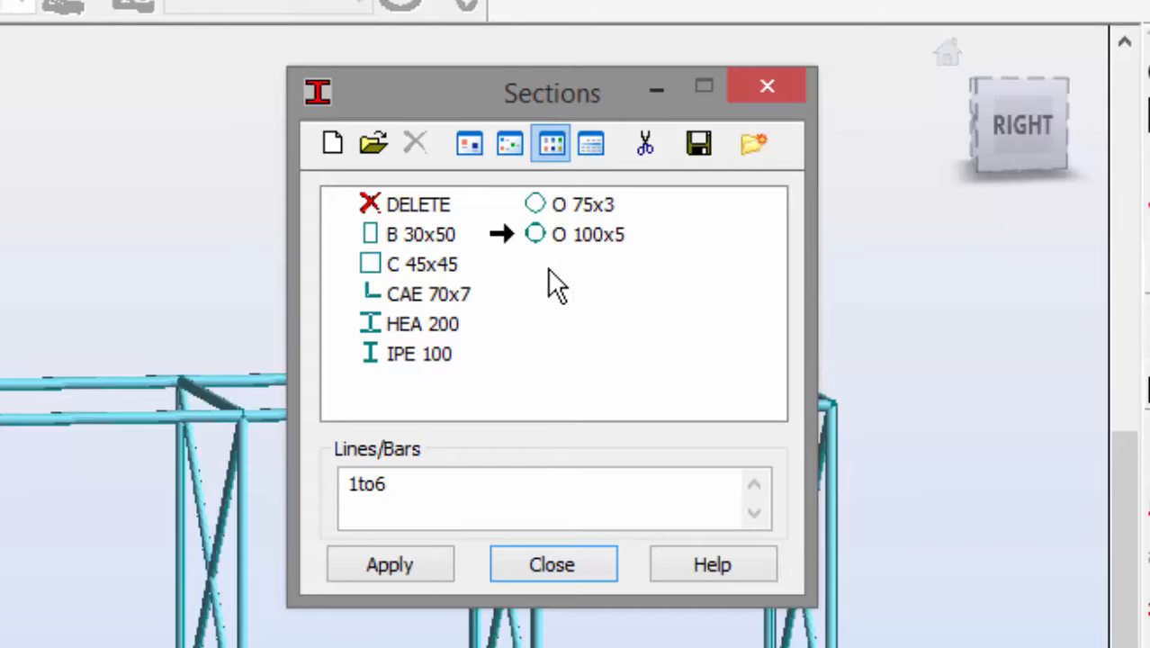
Check the default section in the Sections dialog, close the dialog and clear the selection of the first frame
left_click_drag(506, 265, 623, 269)
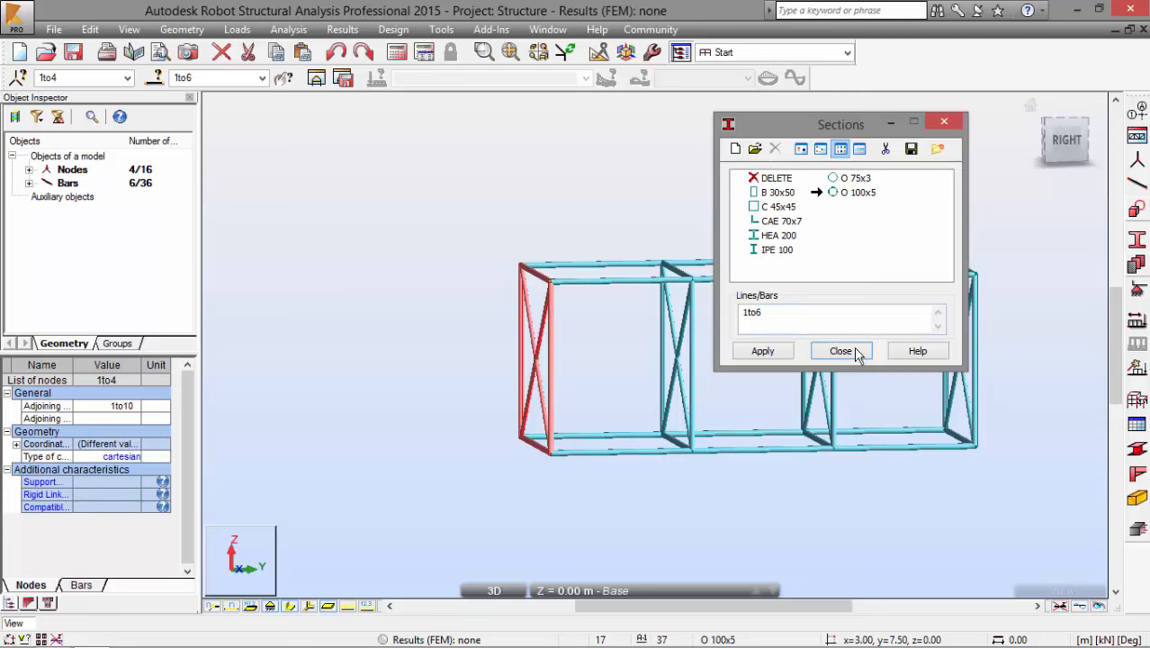
left_click(858, 353)
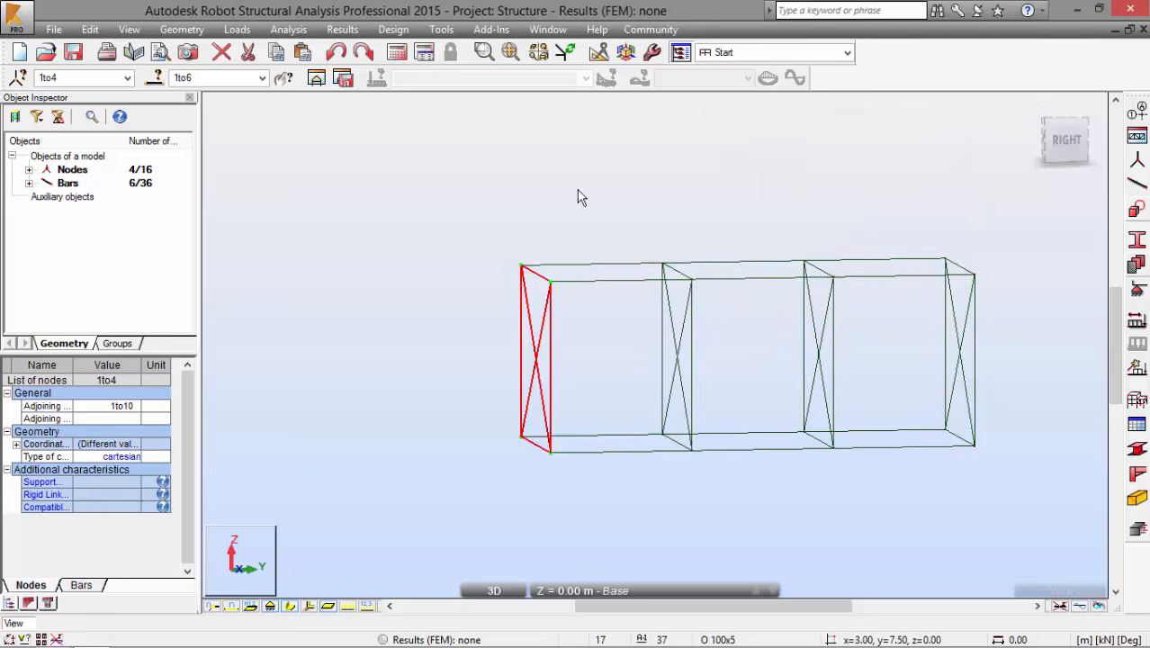
left_click(575, 214)
middle_click_drag(568, 227, 650, 248, "shift")
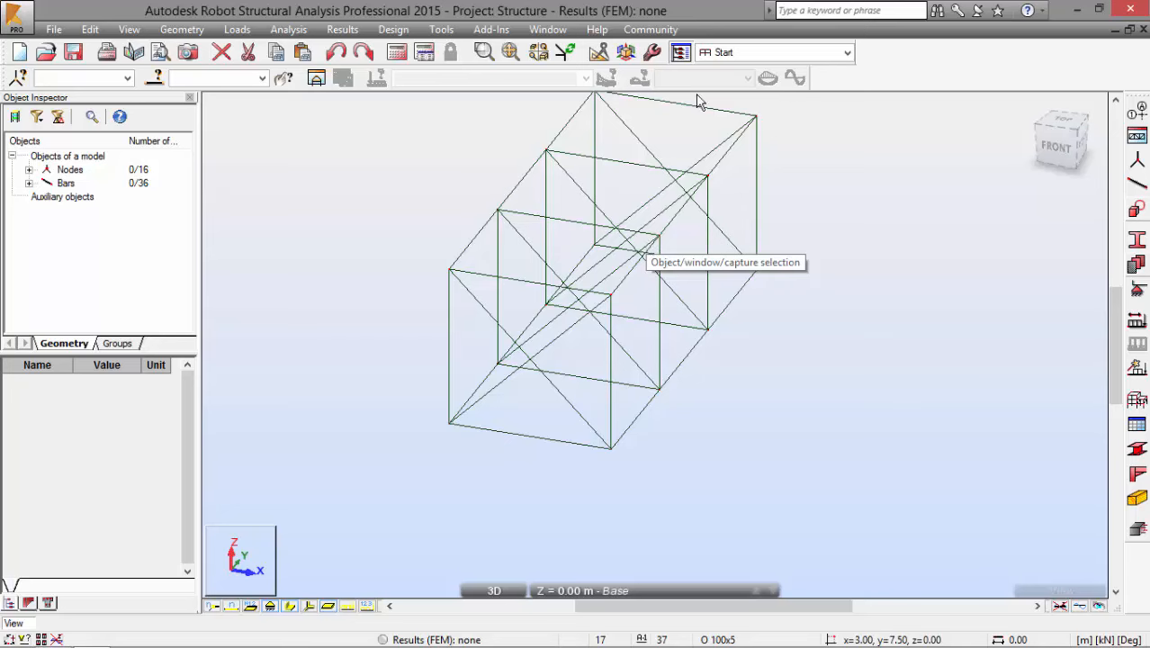
Set the view to the XY projection at the base level and open the Supports dialog for the Pinned support's node selection
left_click(129, 29)
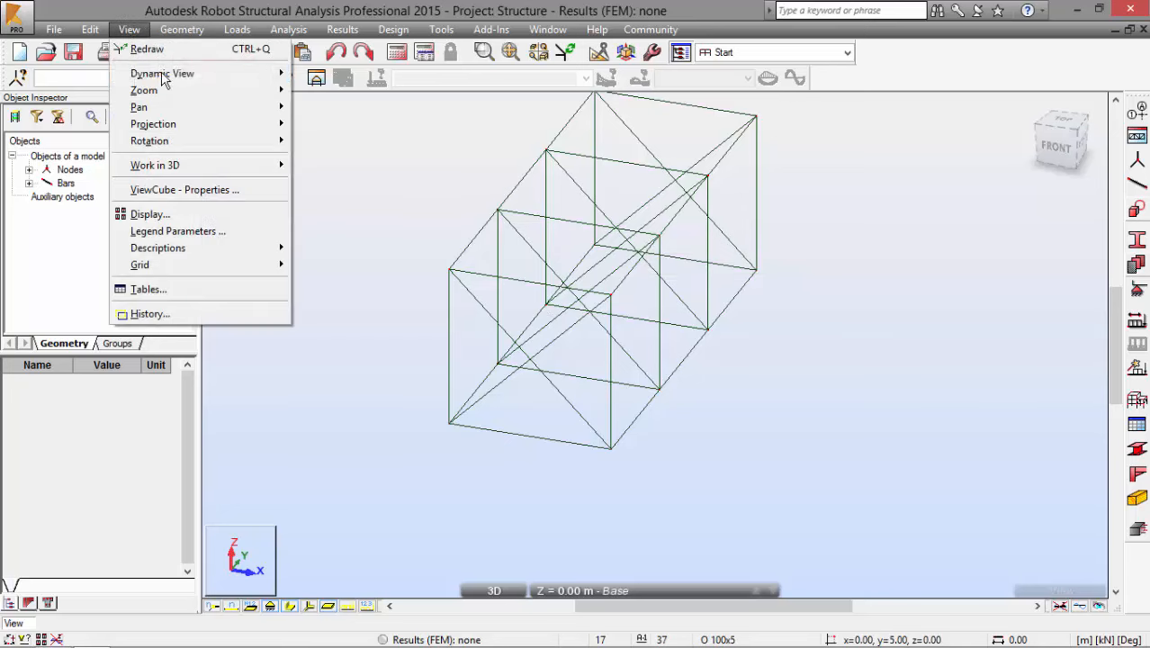
mouse_move(171, 125)
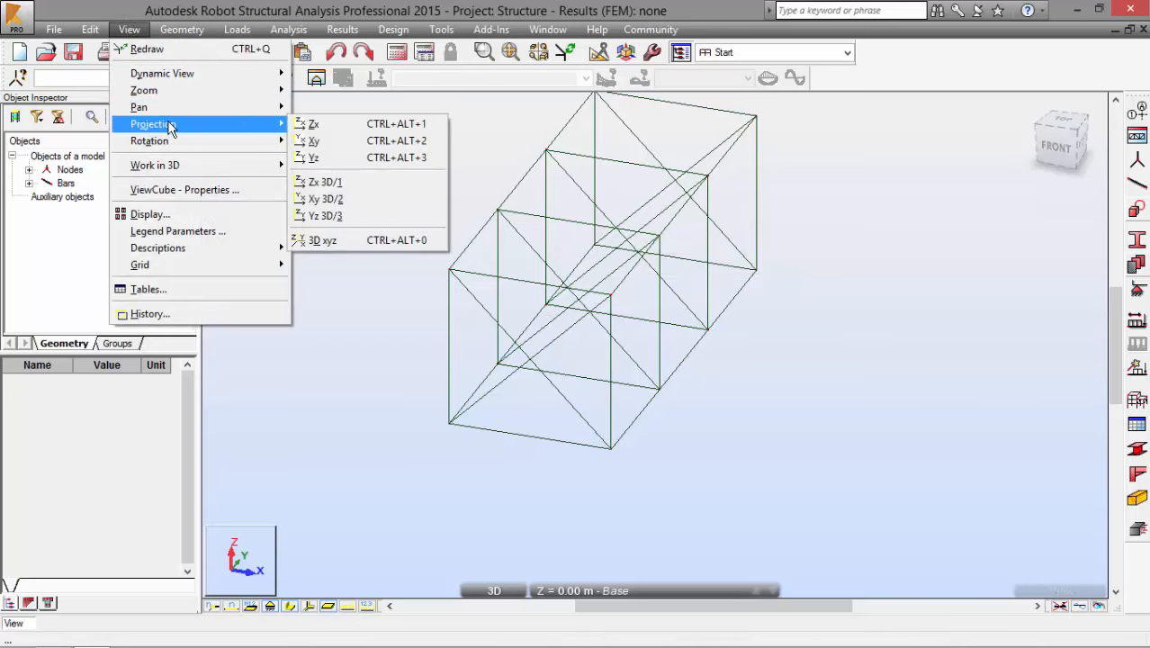
left_click(339, 142)
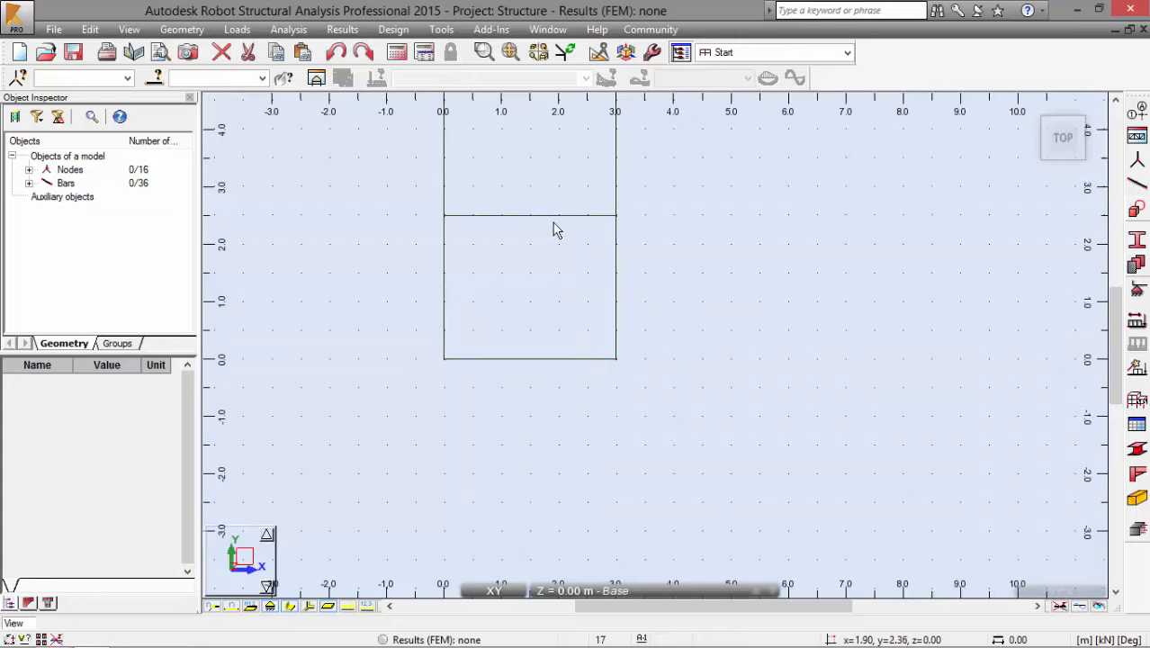
middle_click_drag(805, 199, 809, 346)
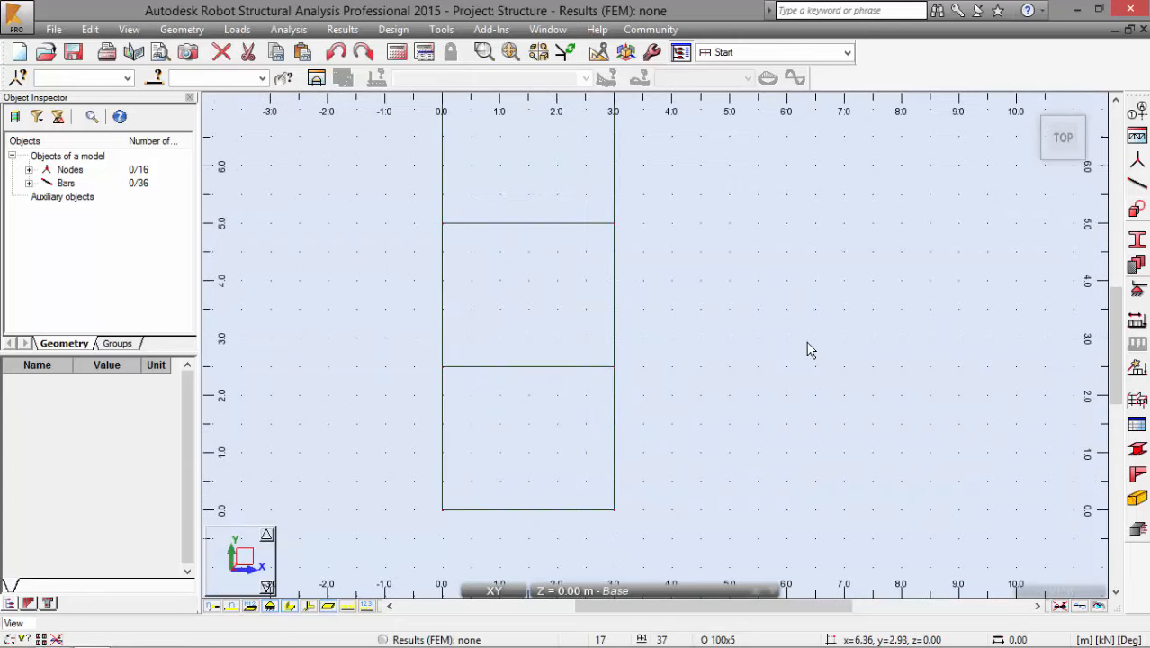
left_click(1137, 290)
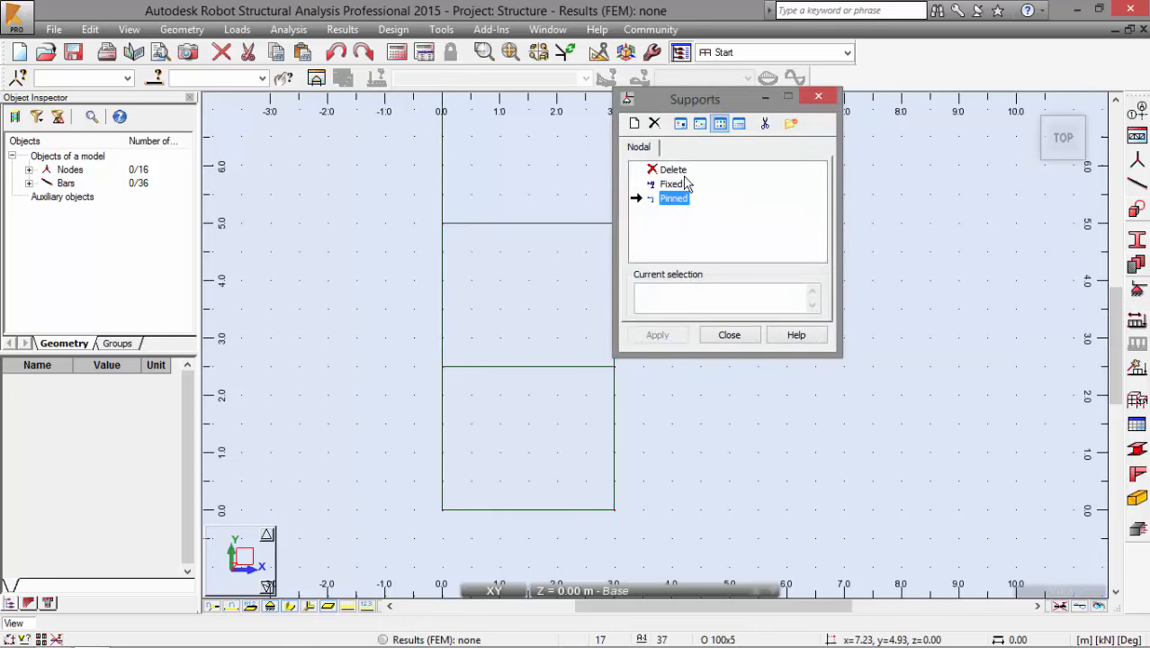
left_click_drag(696, 110, 793, 124)
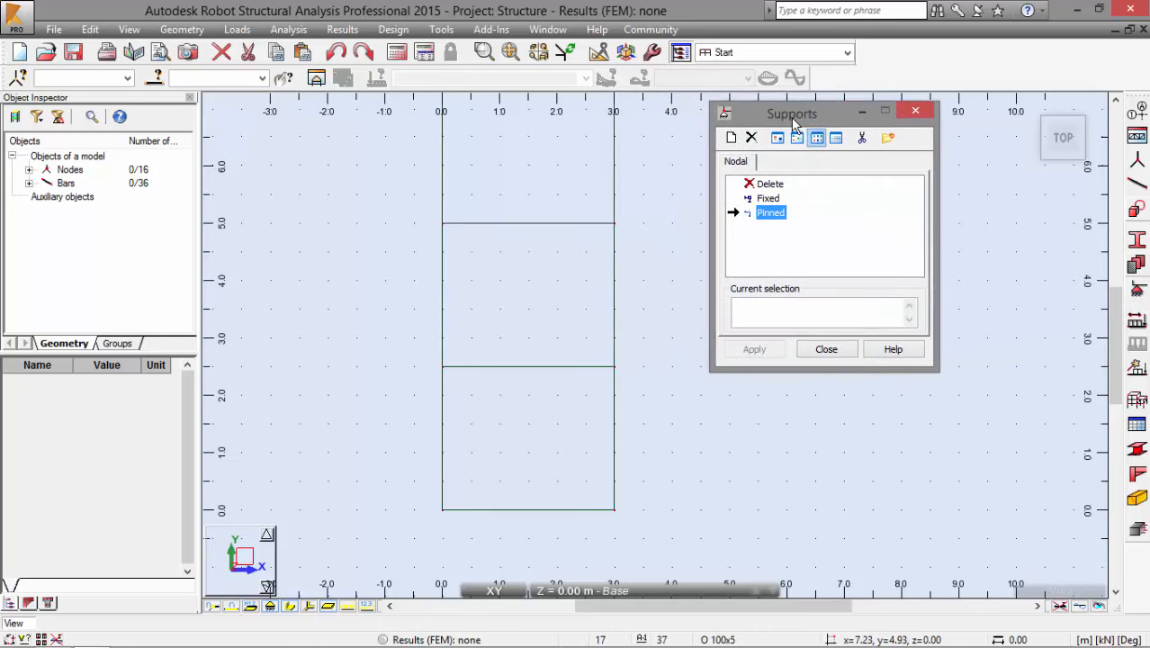
left_click(783, 318)
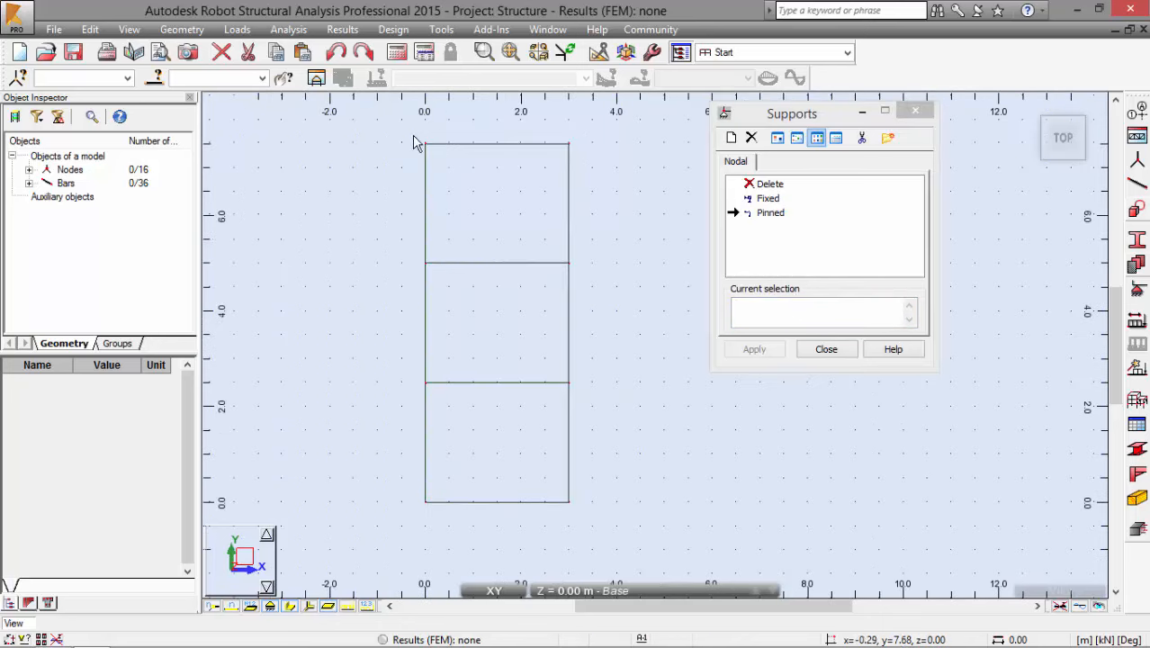
Apply the Pinned support to the four outer corner nodes 1, 4, 13 and 16 of the base and close the Supports dialog
left_click_drag(411, 134, 440, 168)
left_click_drag(566, 155, 597, 184)
left_click_drag(397, 475, 451, 539)
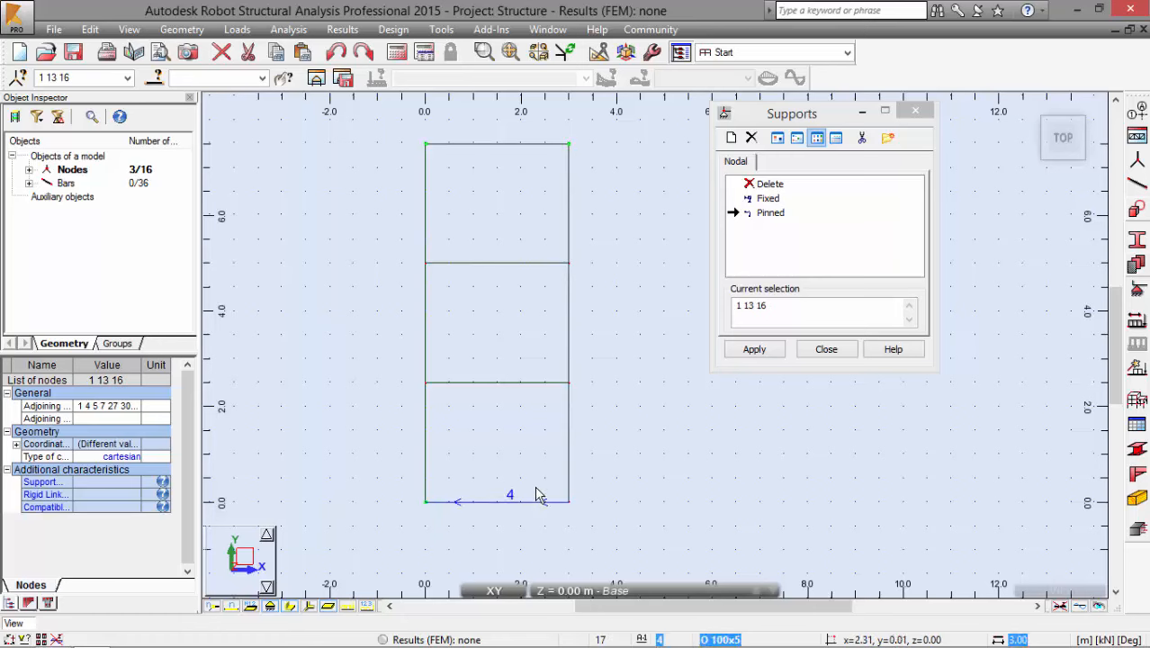
left_click_drag(536, 475, 589, 540)
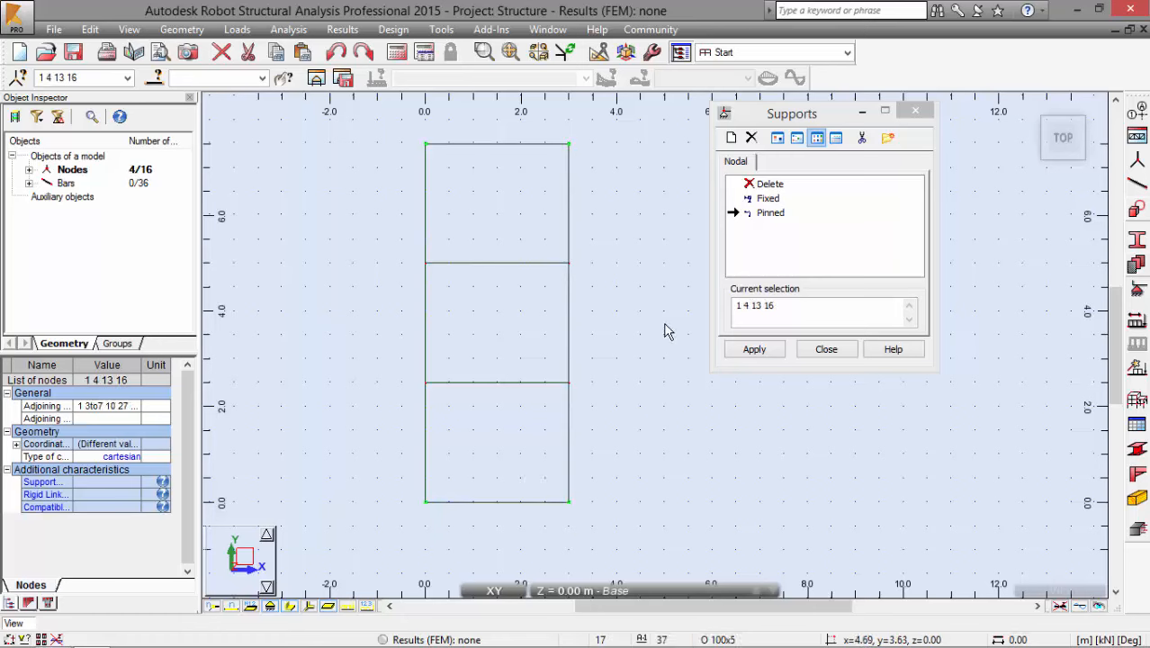
left_click(755, 350)
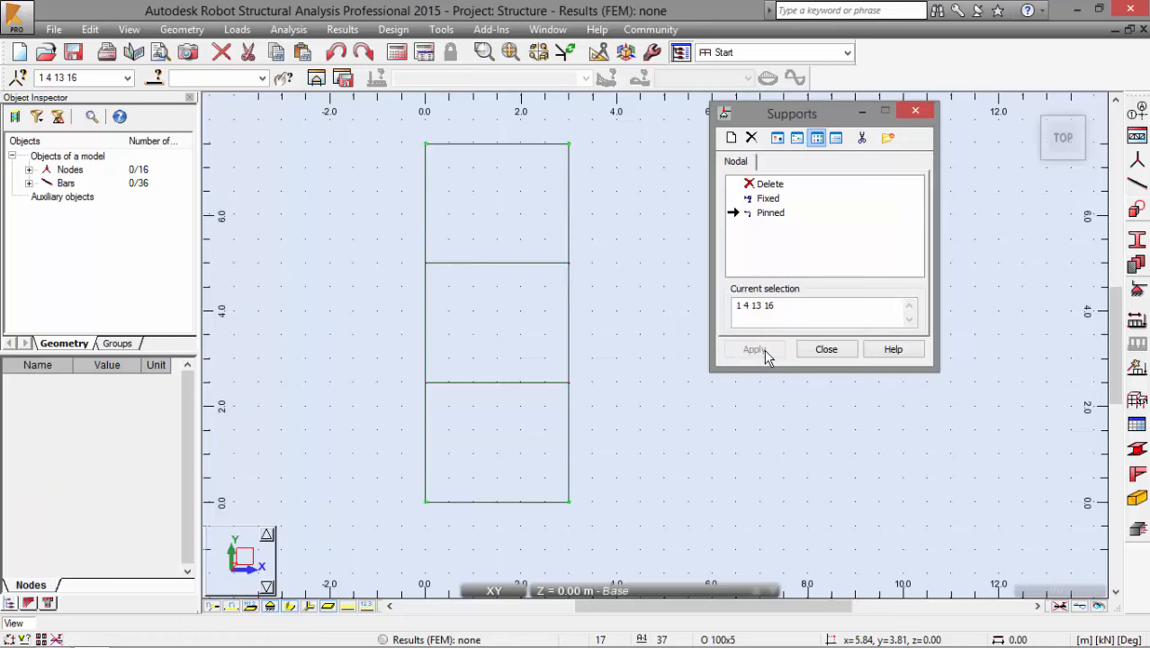
left_click(826, 350)
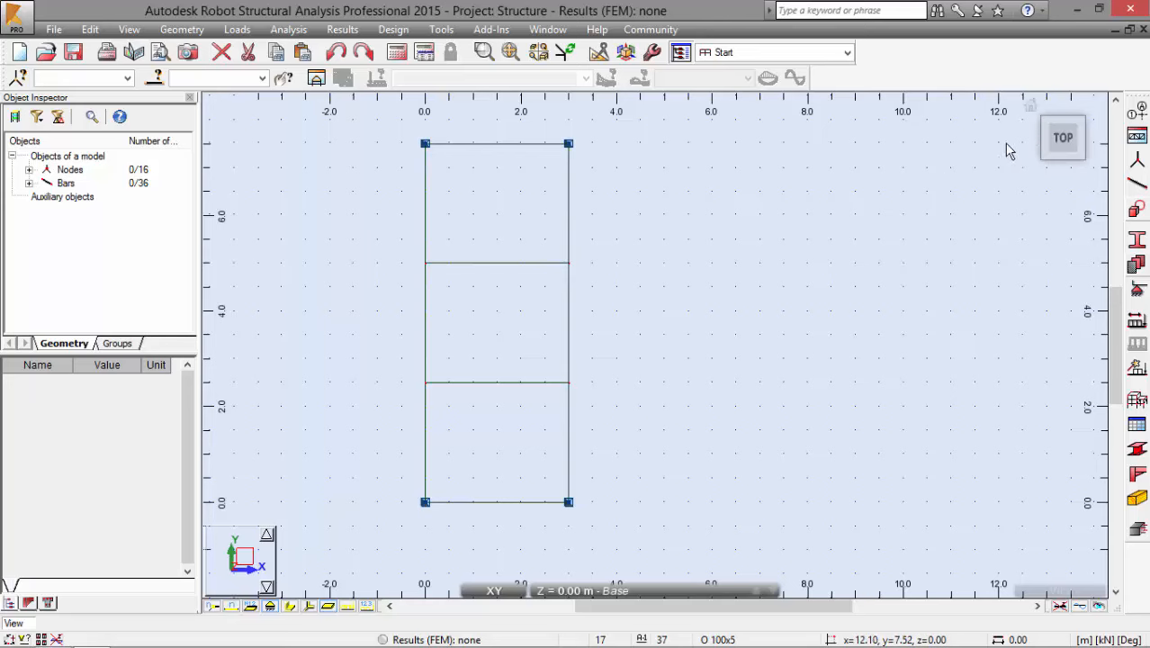
Examine the corner supports of the structure in the 3D, bottom and XY views, ending in a 3D view
left_click(1032, 106)
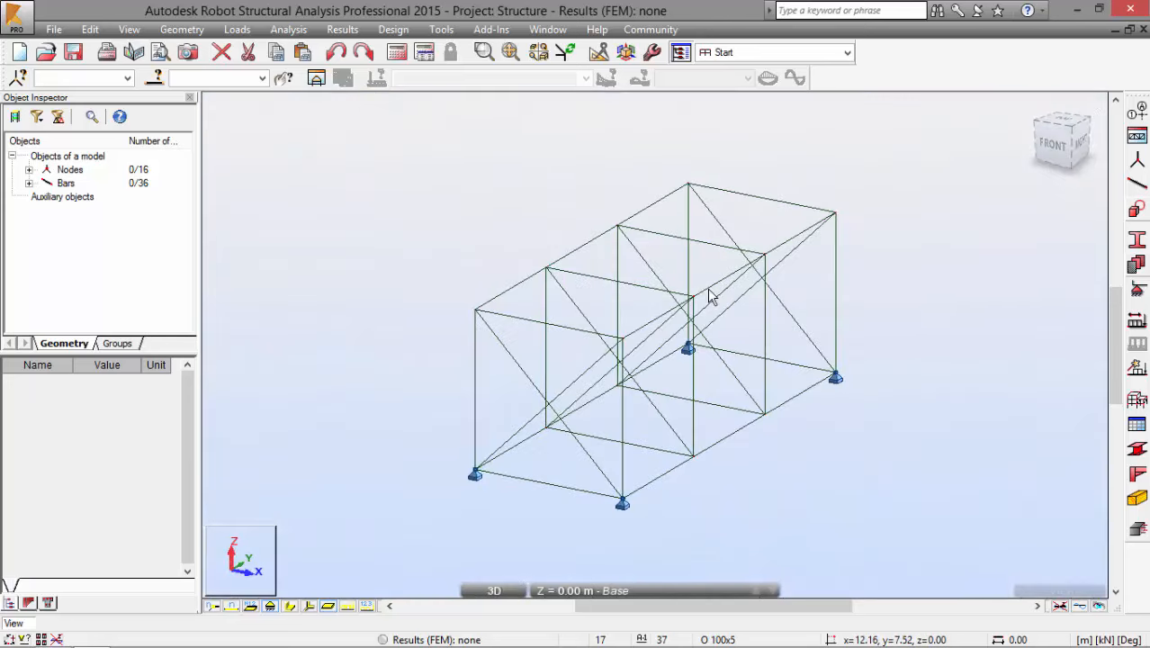
middle_click_drag(568, 304, 560, 154, "shift")
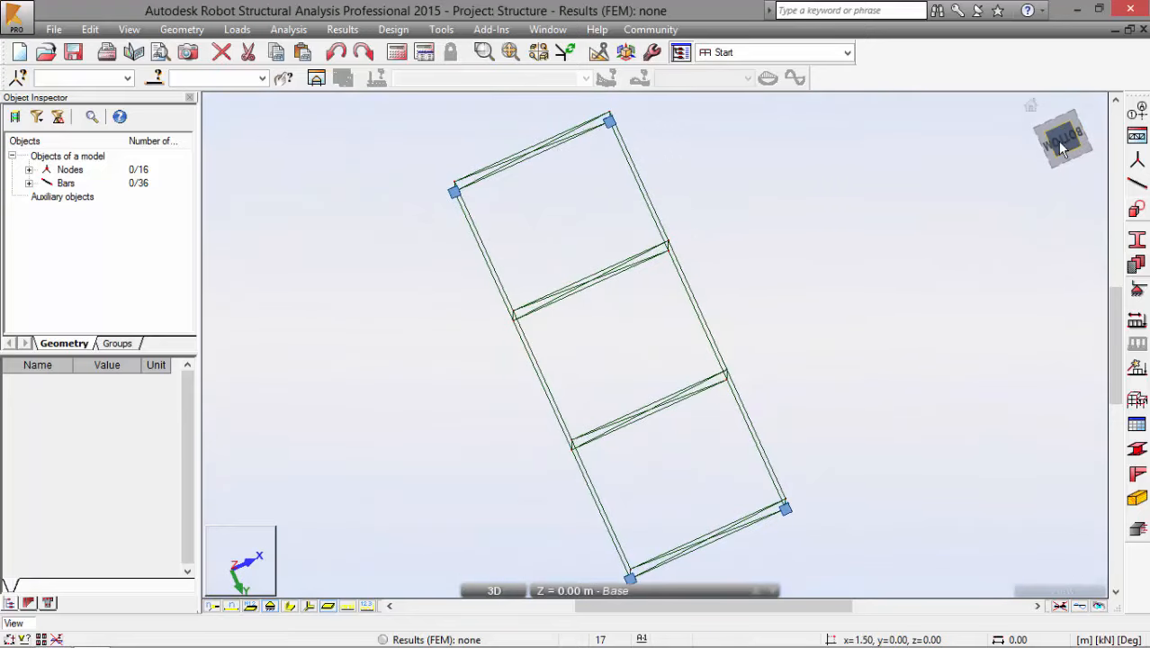
left_click(1063, 147)
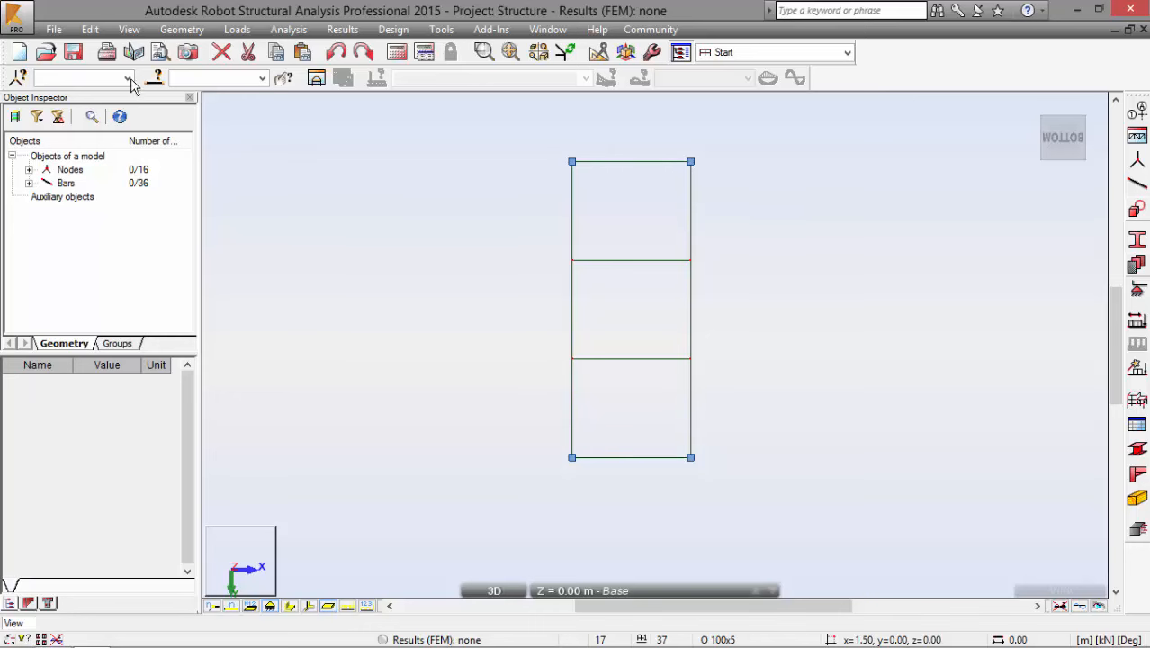
left_click(129, 29)
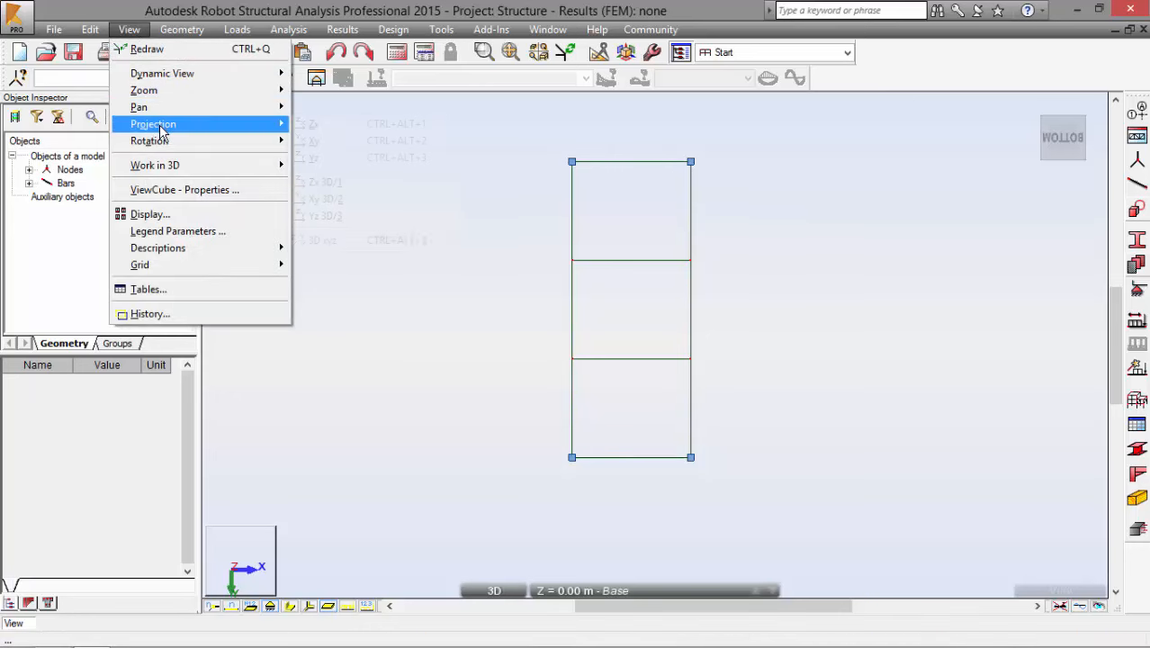
mouse_move(180, 123)
left_click(329, 133)
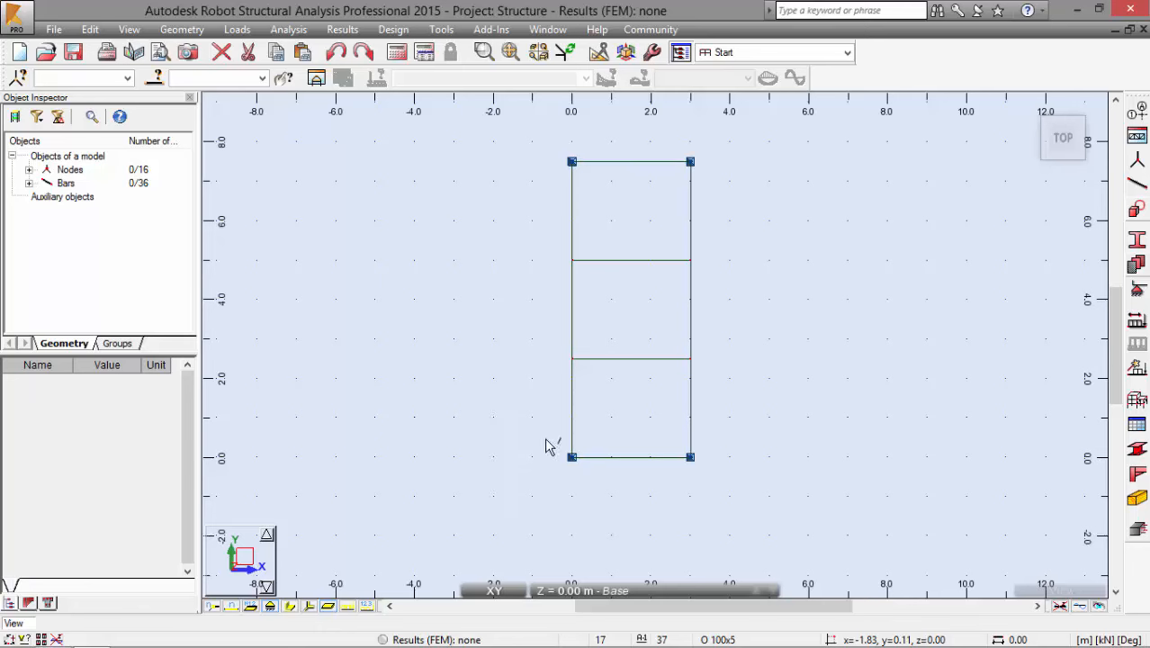
mouse_move(547, 443)
left_mouse_down()
mouse_move(565, 569)
mouse_move(549, 549)
mouse_move(577, 549)
left_mouse_up()
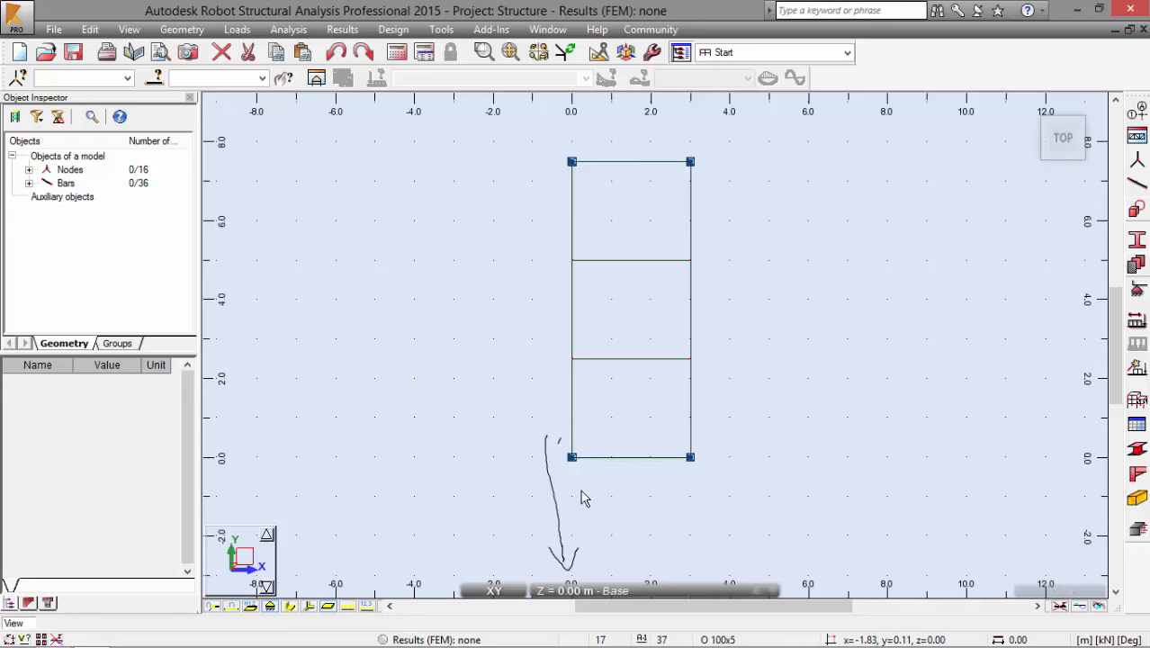
key("Escape")
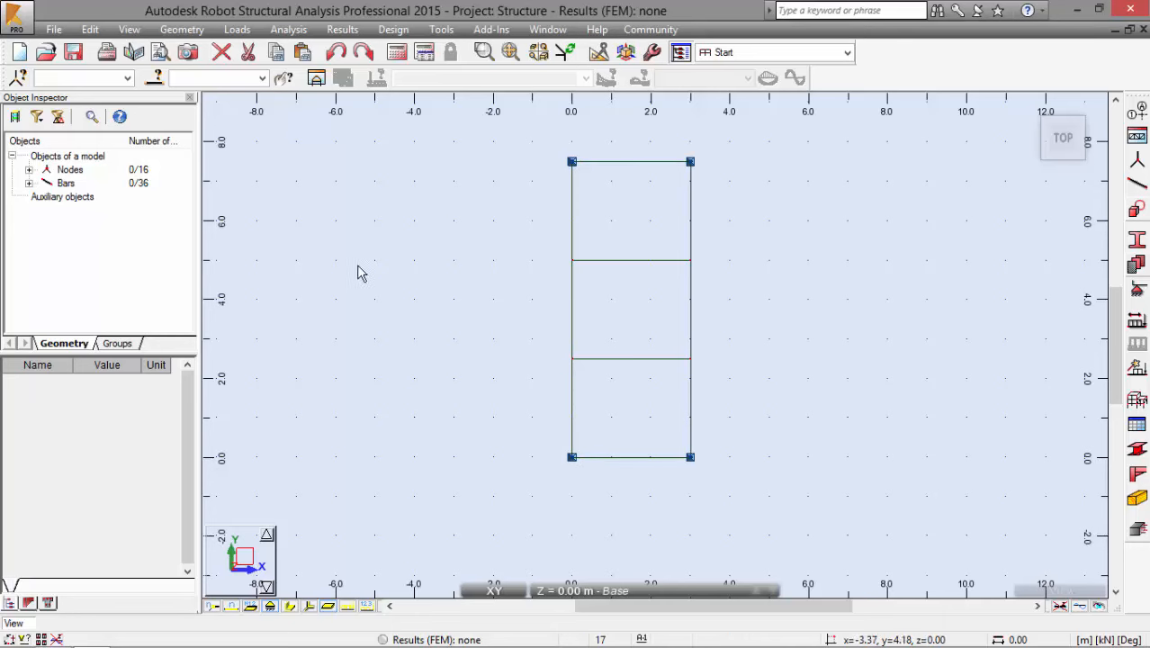
middle_click_drag(339, 237, 429, 295, "shift")
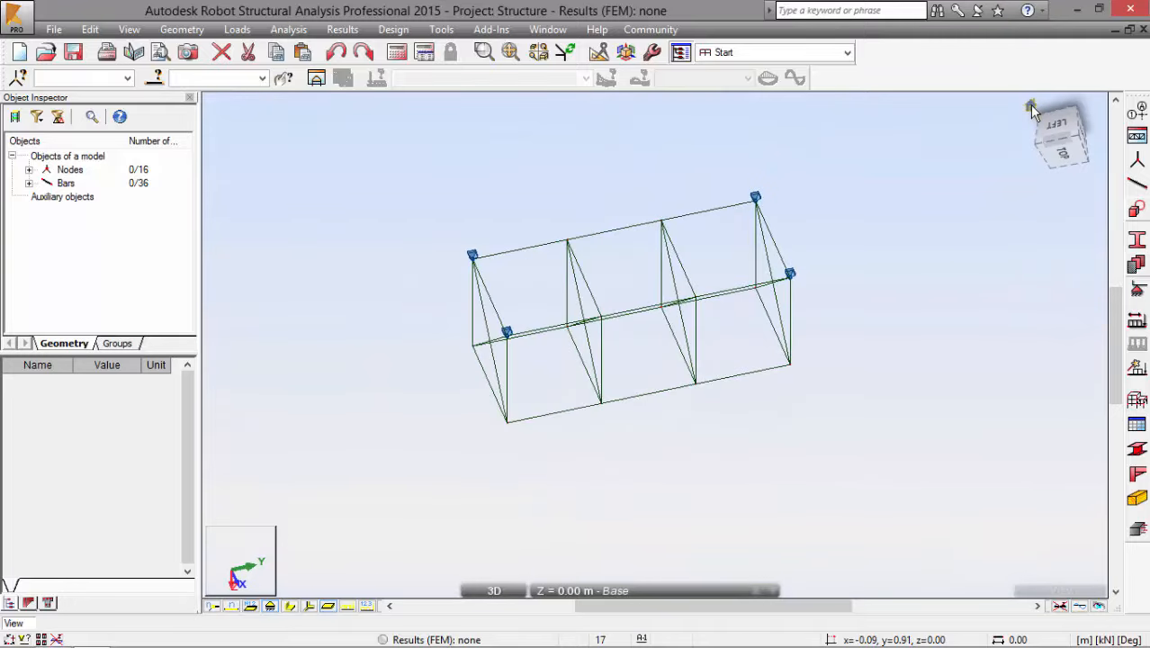
left_click(1030, 105)
middle_click_drag(529, 271, 472, 259, "shift")
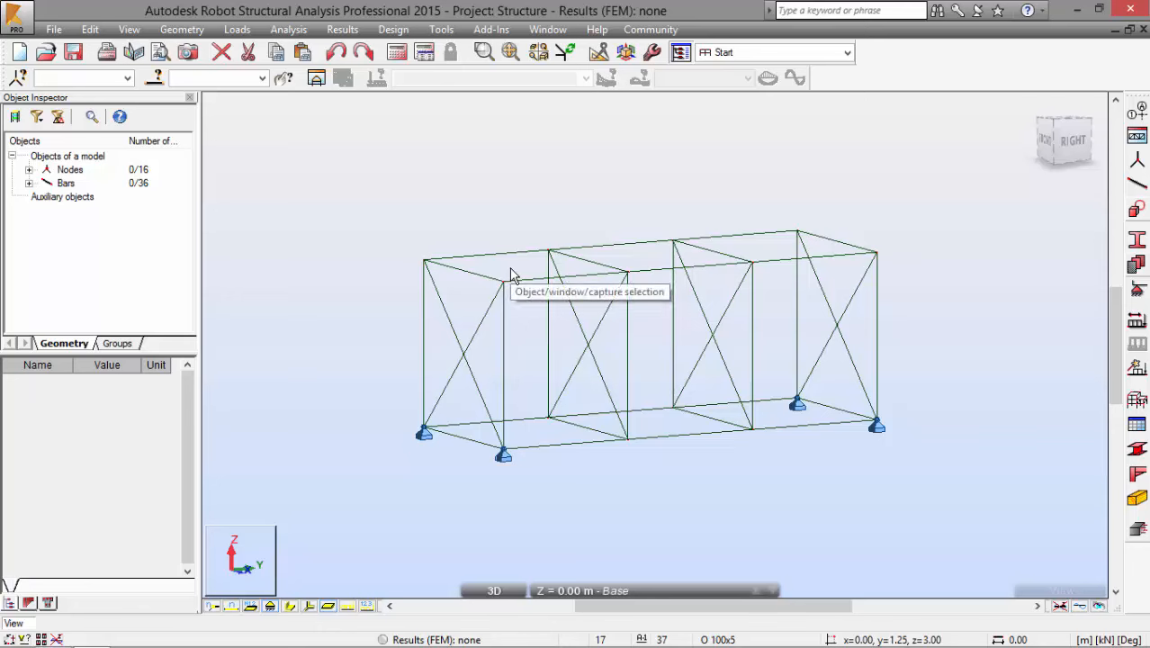
Switch to the Loads layout and add load case 1, DL1, with dead nature and Structural subnature
left_click(718, 52)
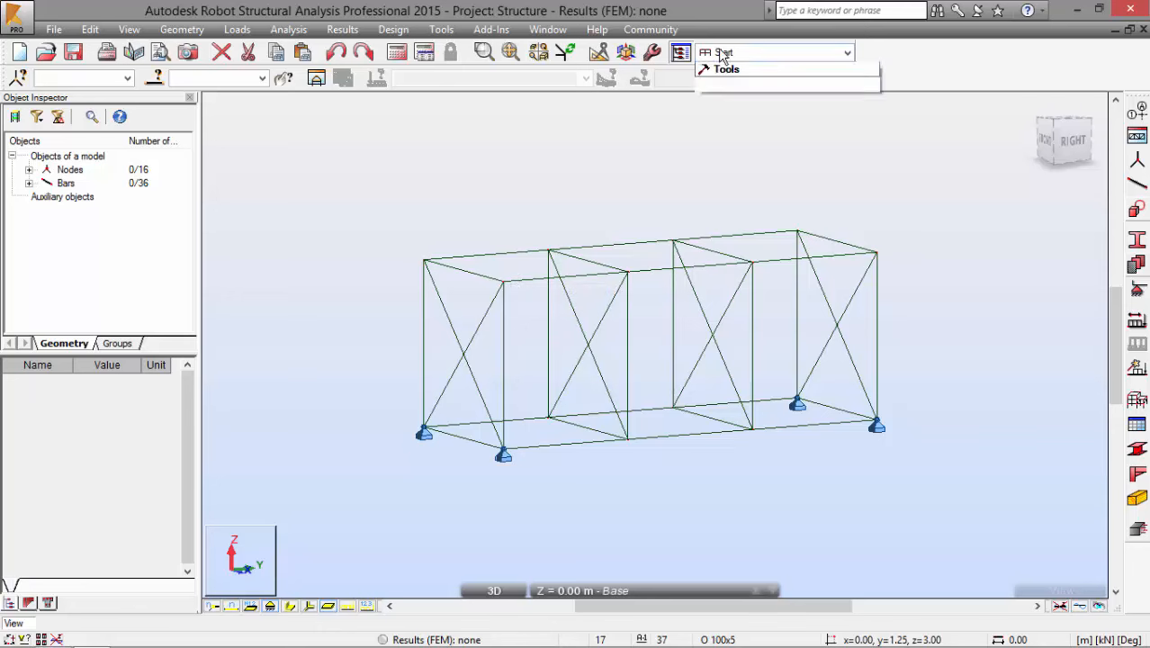
left_click(721, 149)
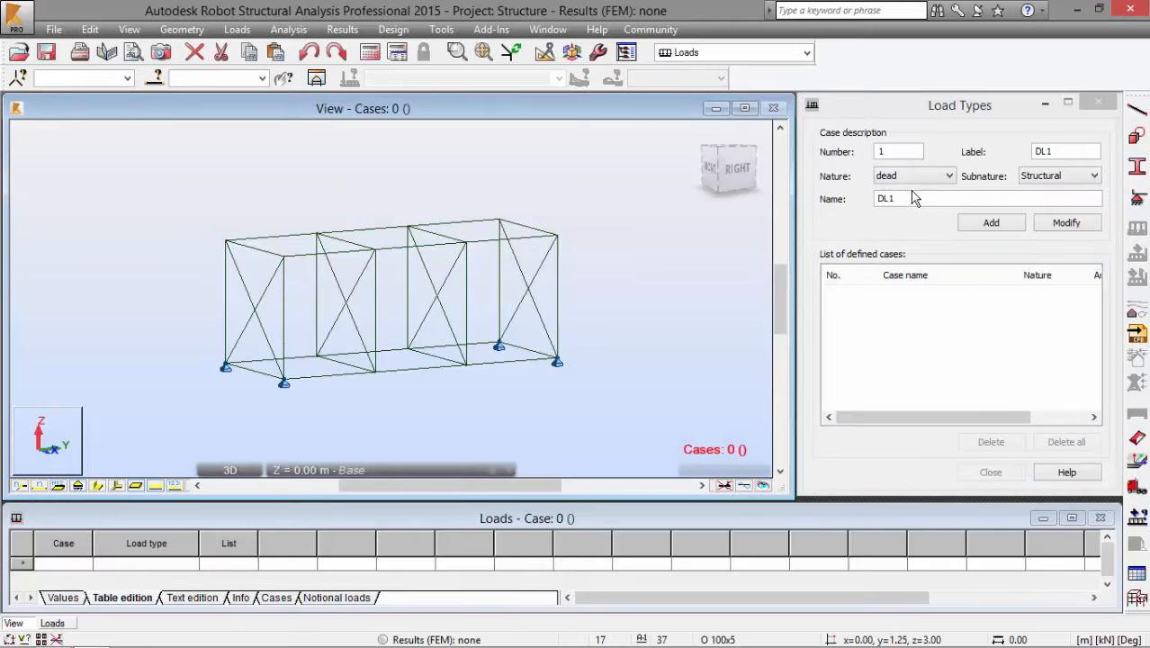
left_click(989, 226)
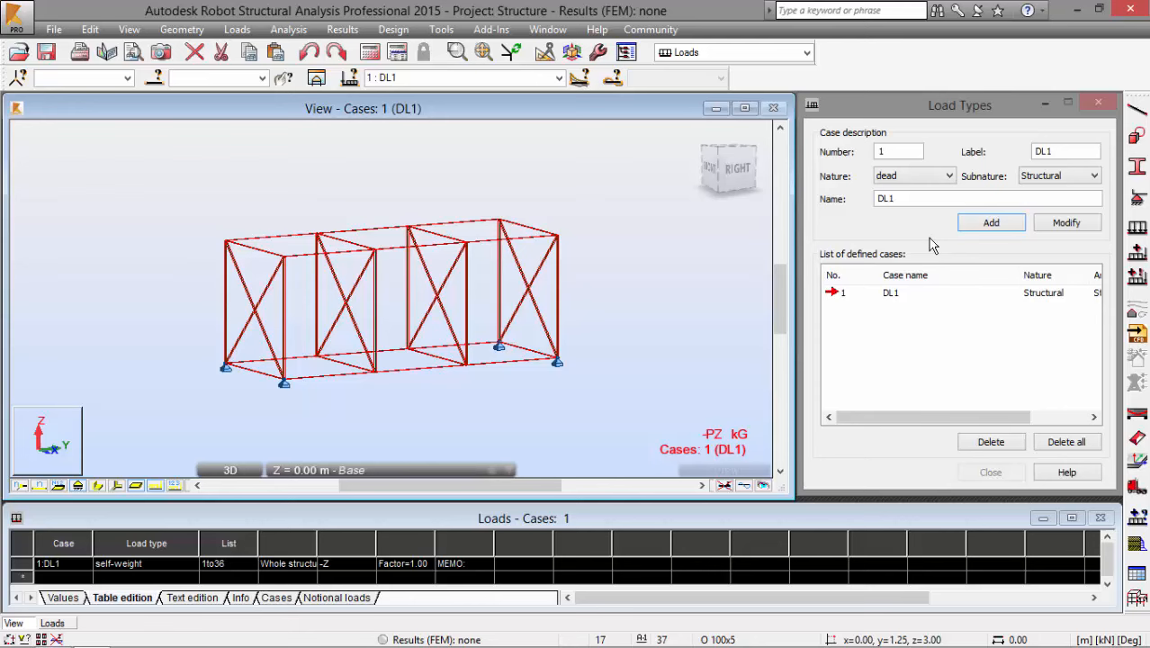
left_click_drag(162, 364, 144, 557)
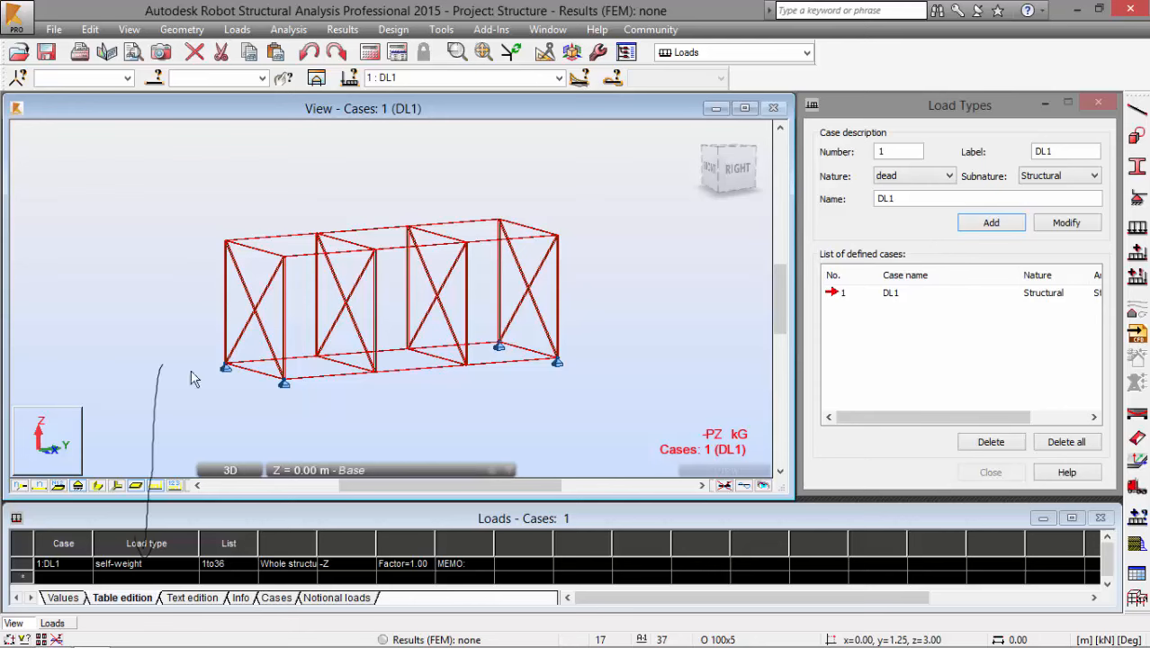
mouse_move(118, 365)
left_mouse_down()
mouse_move(122, 540)
mouse_move(133, 530)
left_mouse_up()
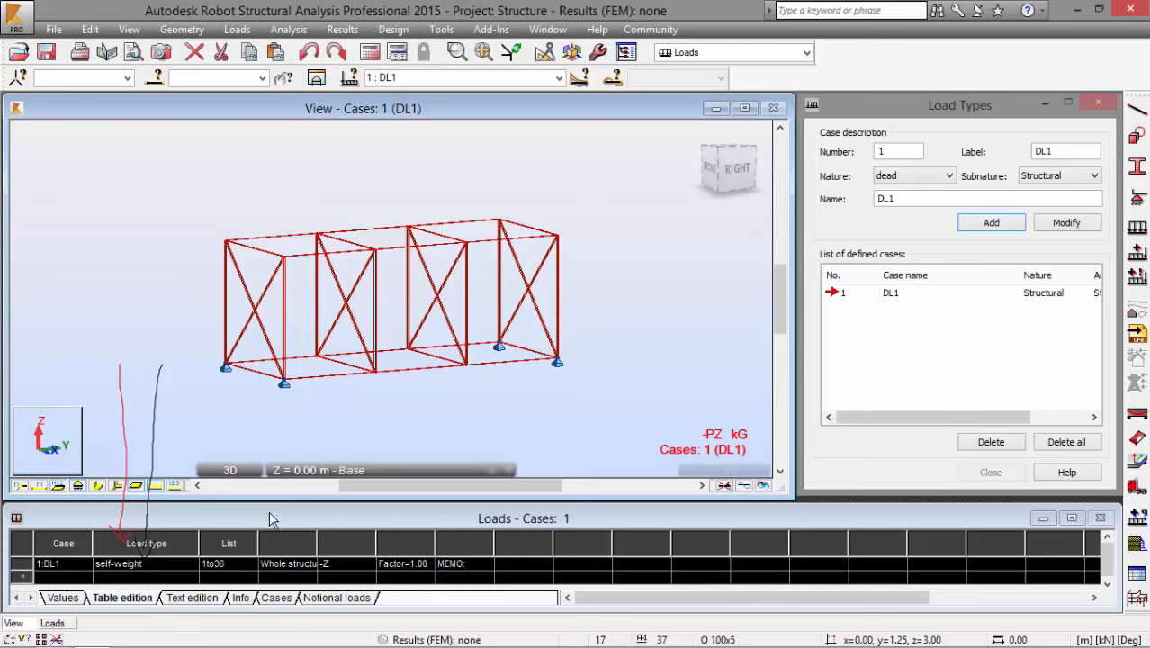
mouse_move(269, 543)
left_mouse_down()
mouse_move(245, 559)
mouse_move(302, 578)
mouse_move(288, 537)
left_mouse_up()
mouse_move(861, 265)
left_mouse_down()
mouse_move(822, 274)
mouse_move(862, 311)
mouse_move(1071, 312)
mouse_move(1022, 254)
mouse_move(855, 270)
left_mouse_up()
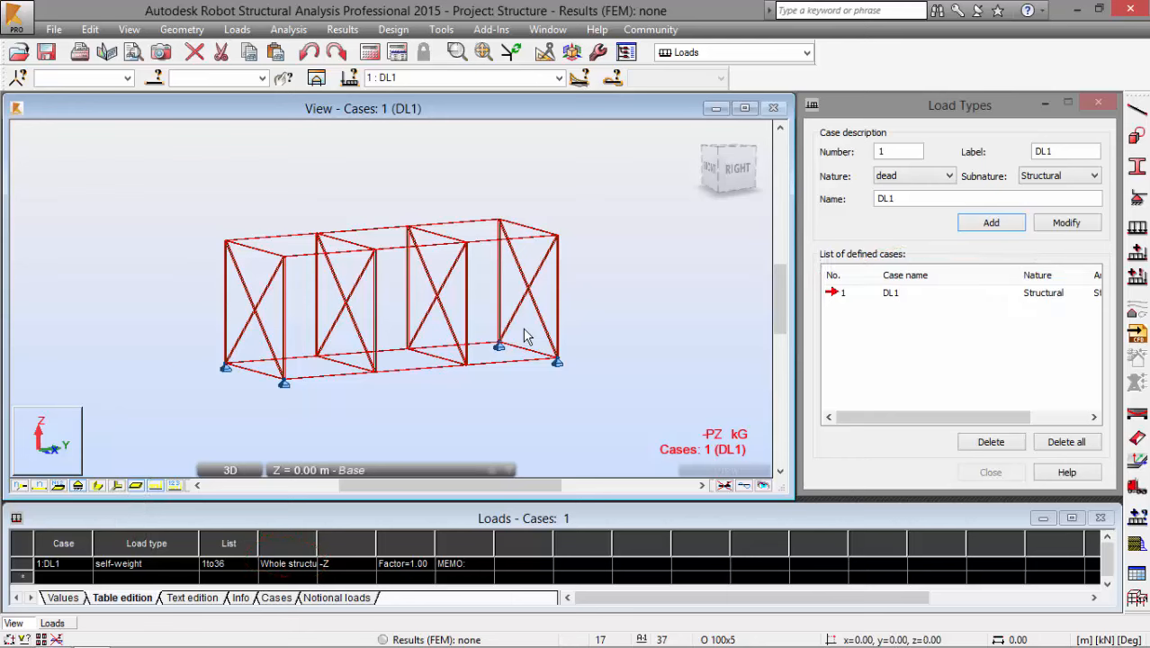
Set the view to the 2D XY projection at the 3.00 m level
left_click(58, 447)
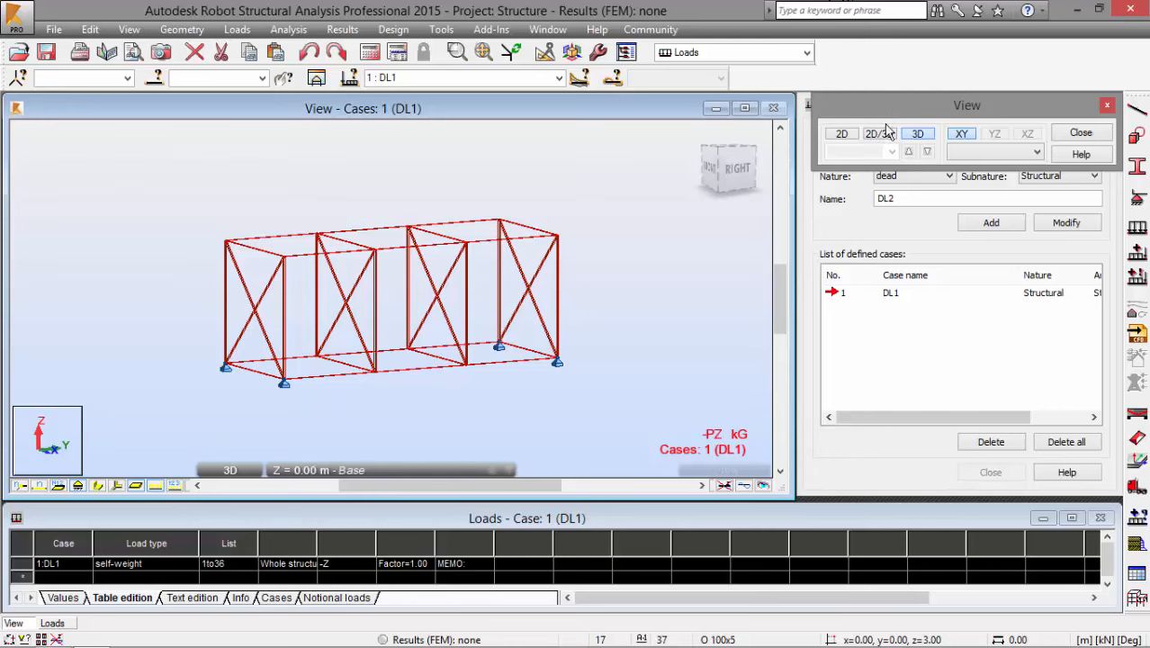
left_click(846, 136)
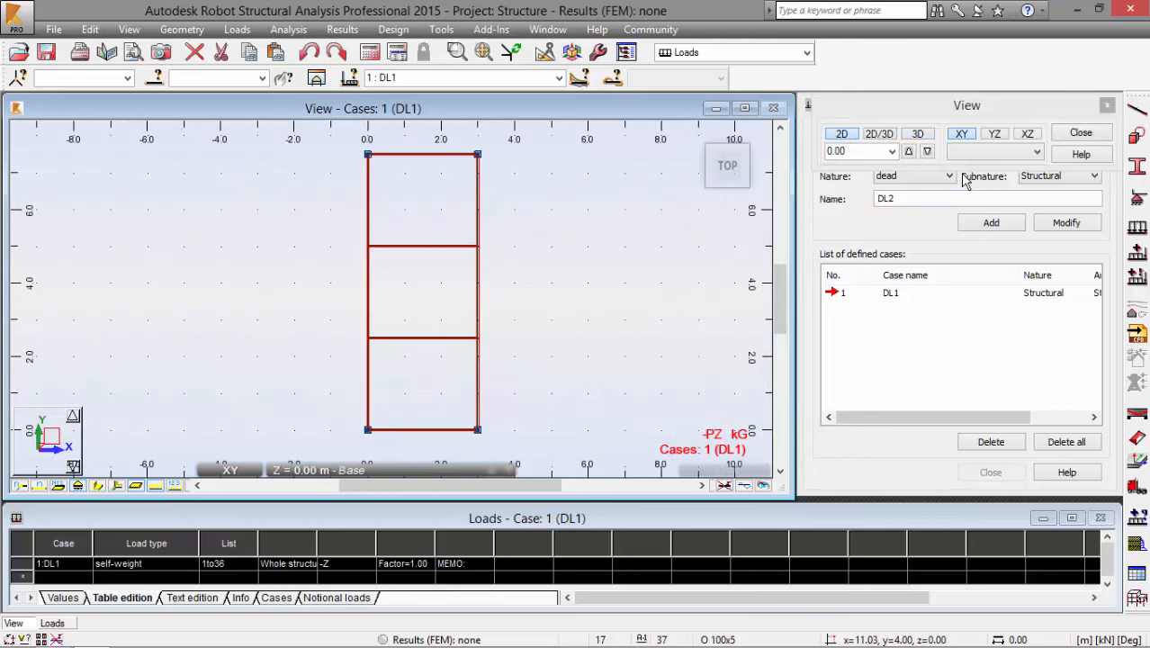
left_click(862, 153)
type("3")
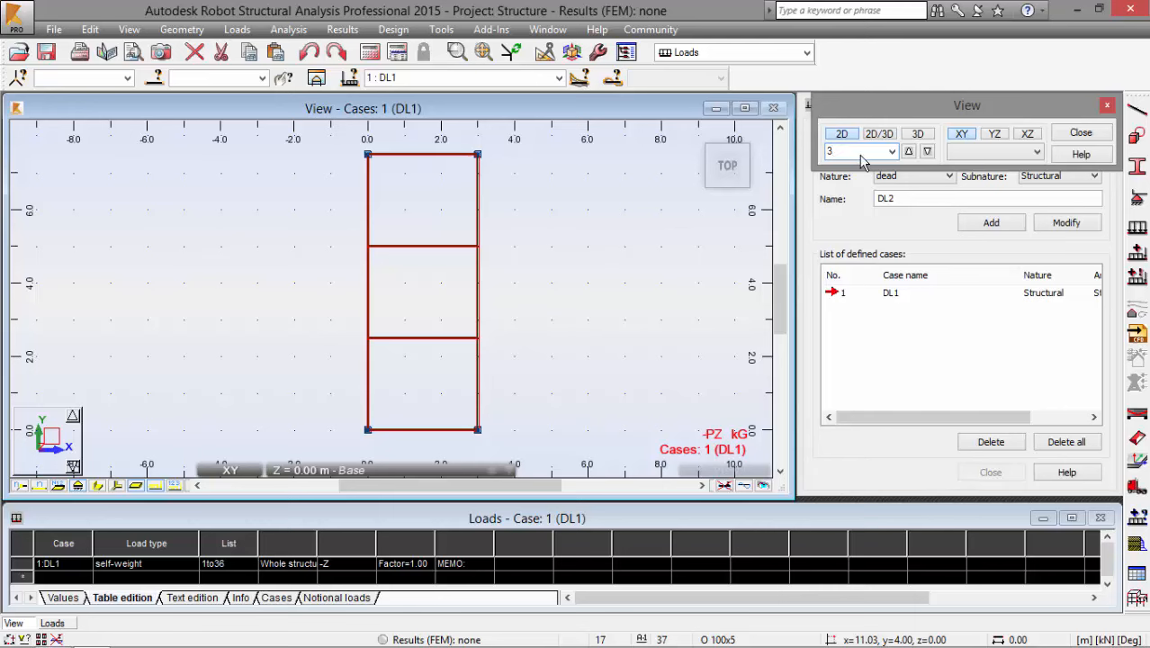
key("Return")
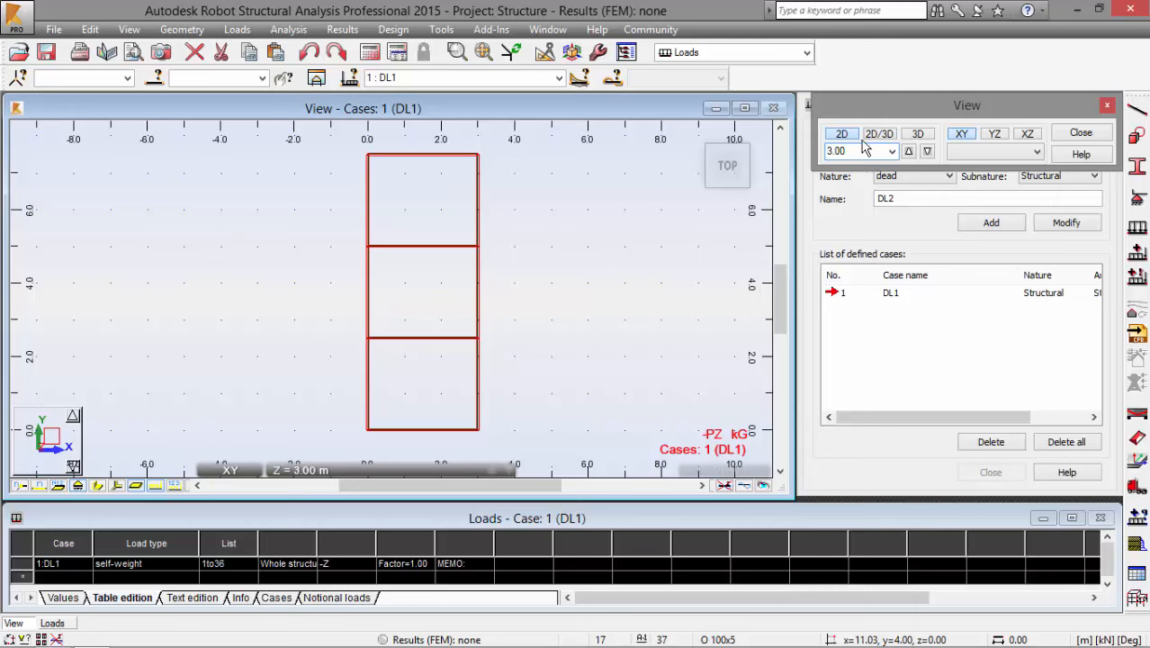
Define an added nodal mass of 100 kG in X, Y and Z for load case DL1, applied to all cases
left_click(1136, 228)
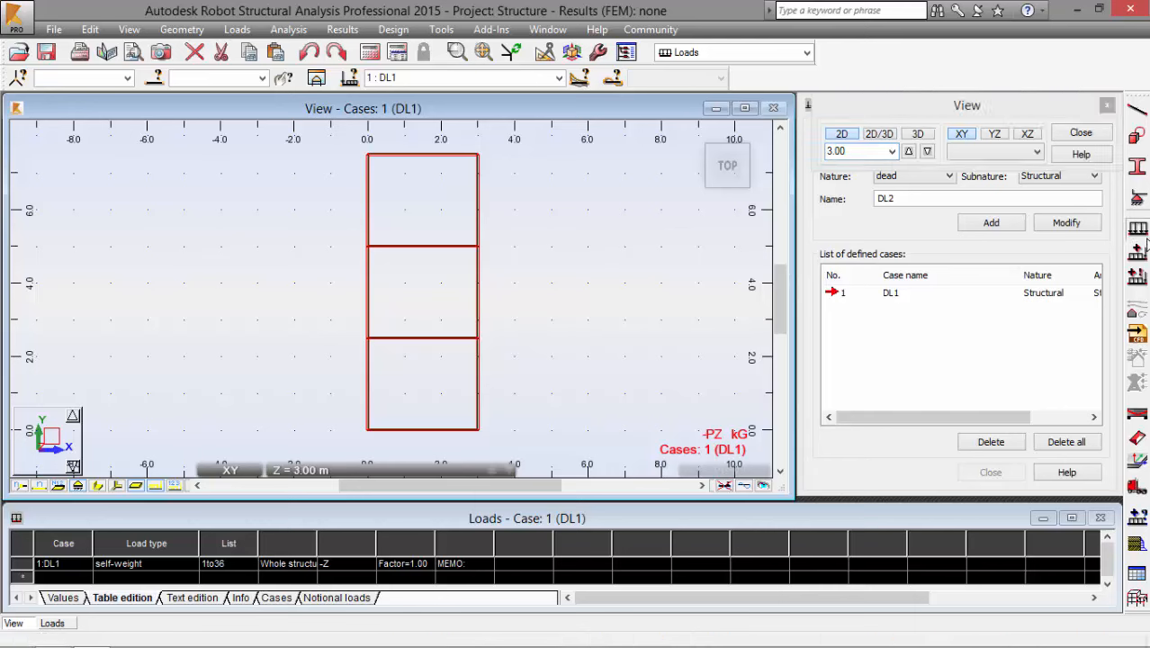
left_click(1007, 170)
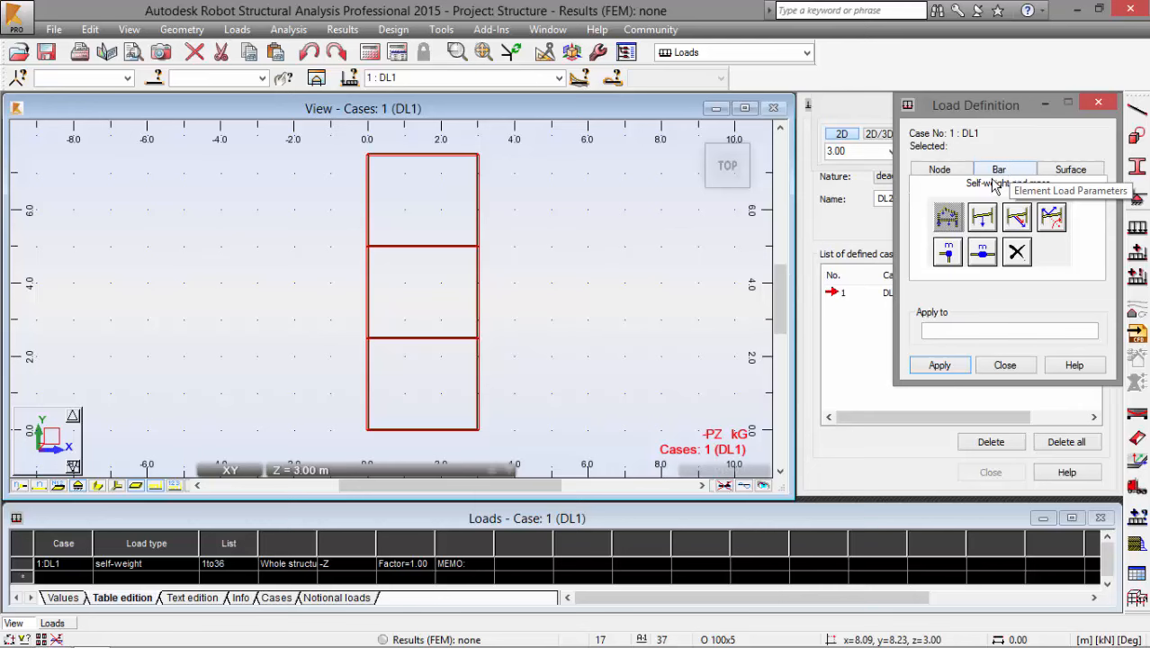
left_click(951, 253)
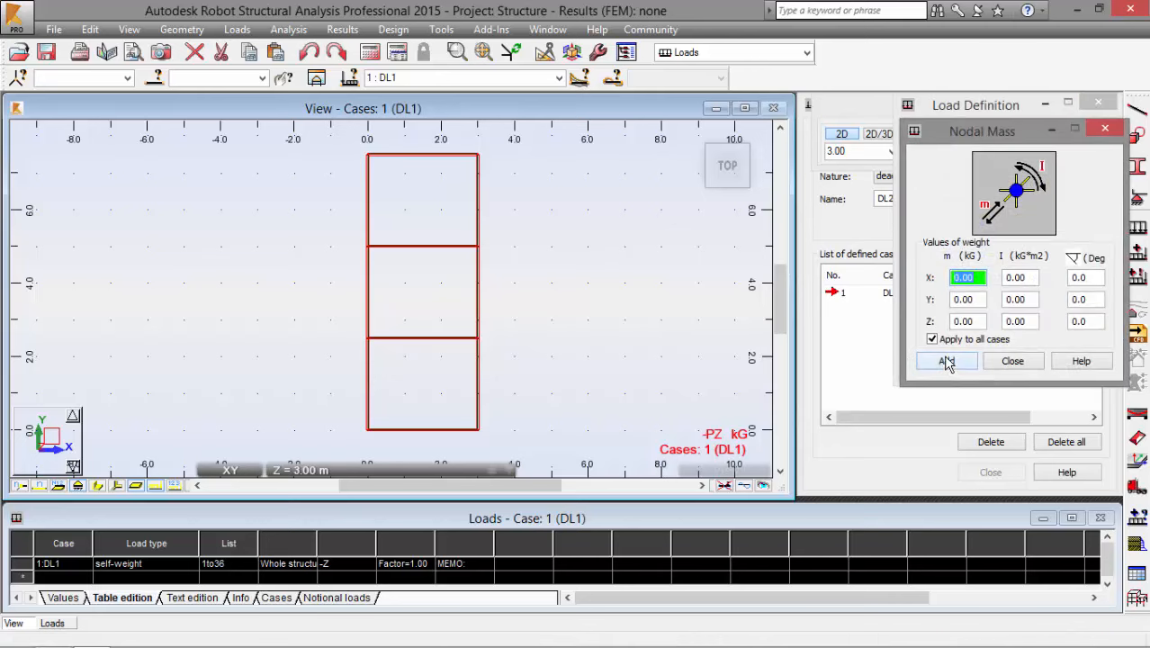
type("100")
key("Tab")
type("100")
key("Tab")
type("1")
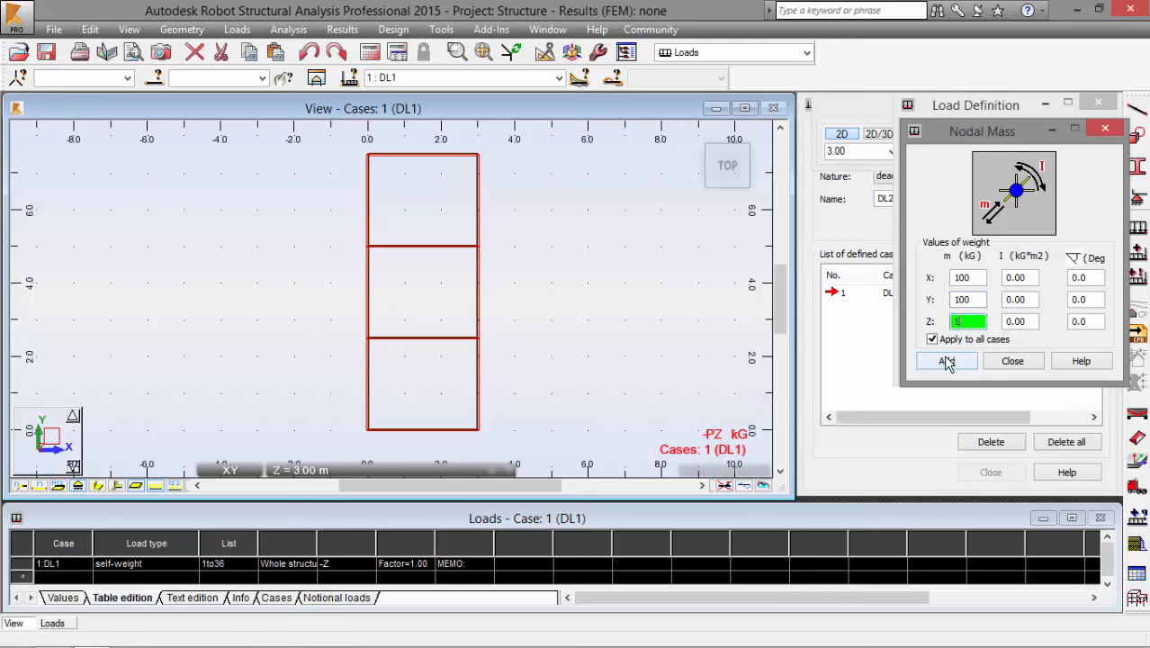
type("00")
left_click(952, 364)
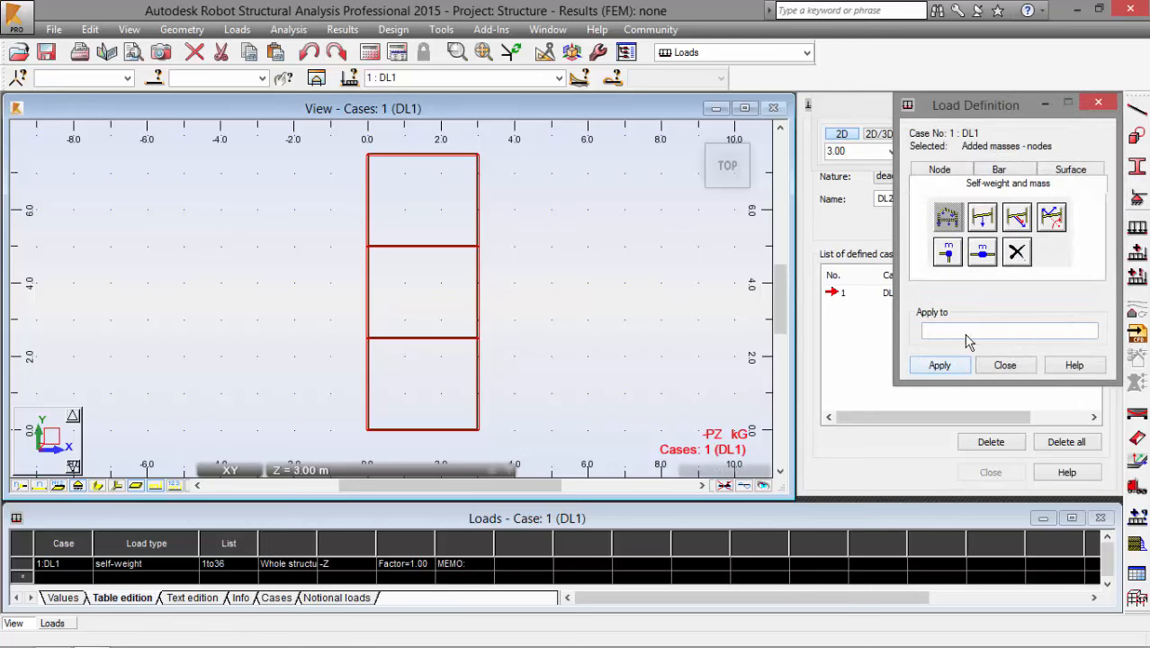
Apply the added mass to all nodes of the 3.00 m level, close the load definition and clear the selection
left_click(966, 335)
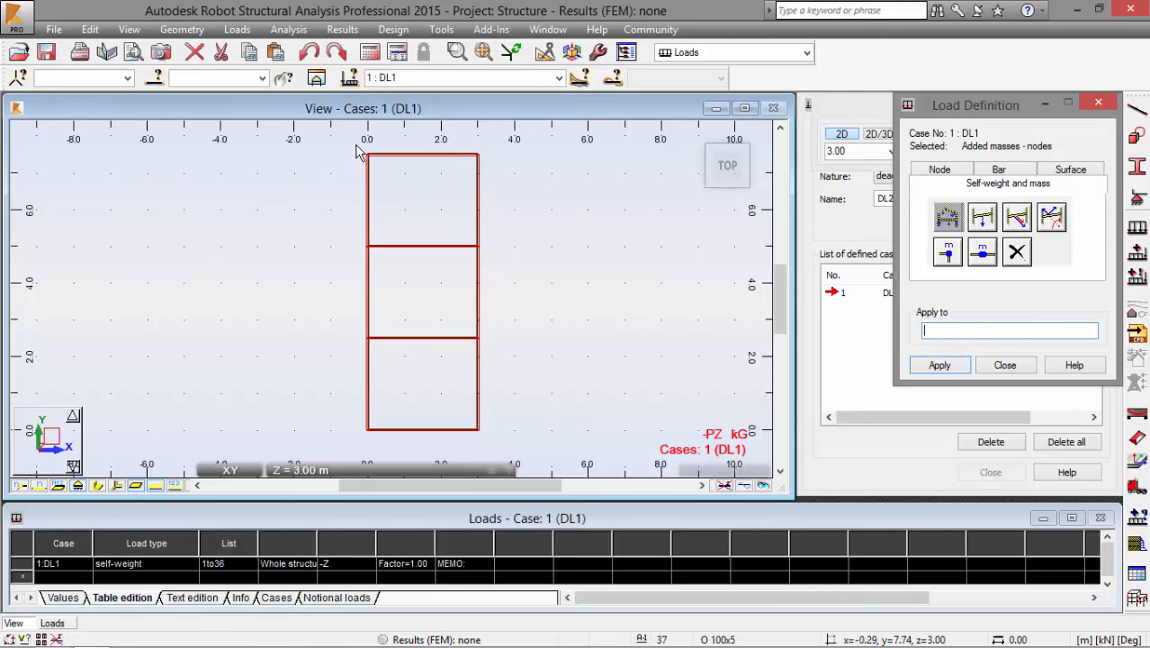
left_click_drag(354, 143, 504, 452)
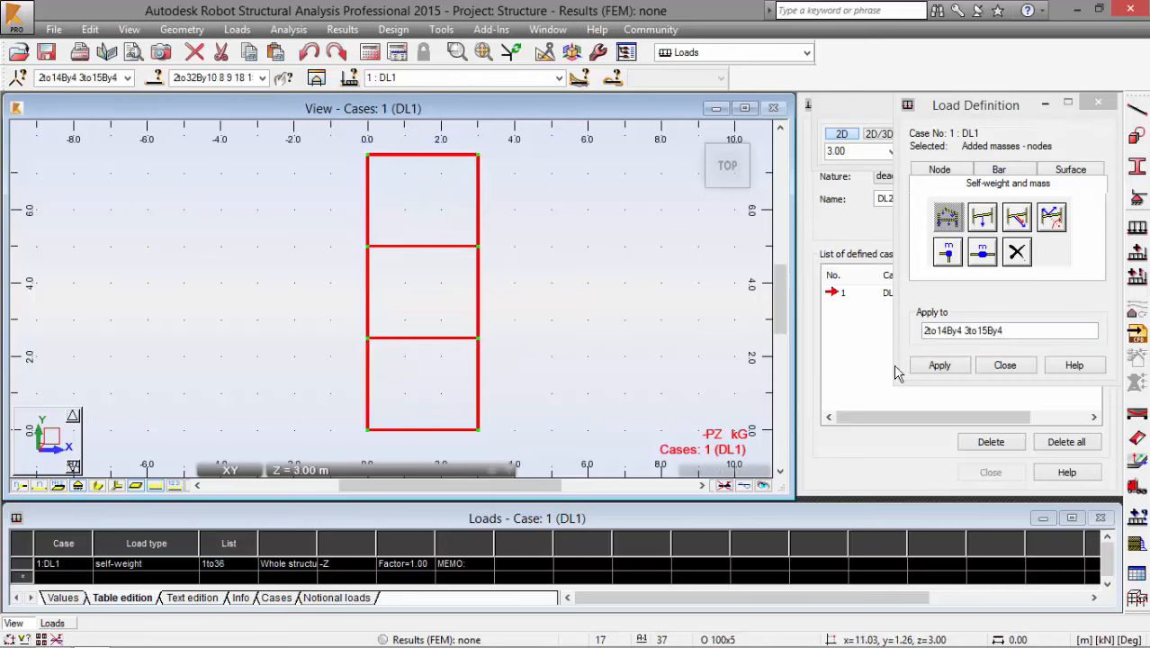
left_click(936, 368)
left_click(1005, 365)
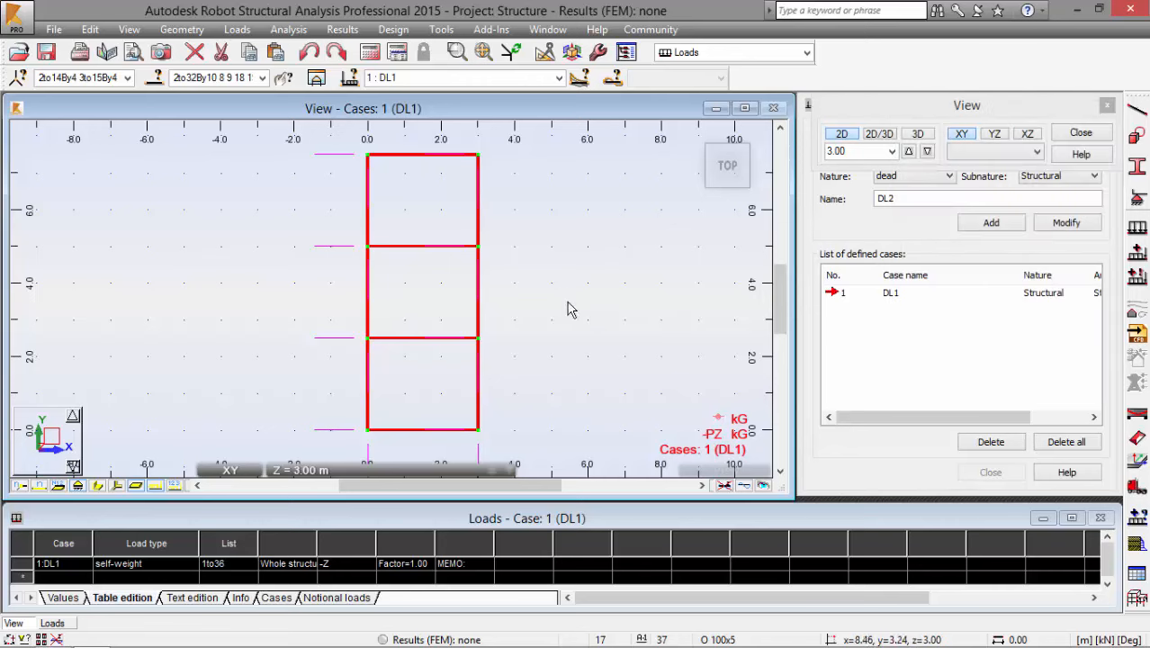
left_click(559, 287)
scroll(560, 288, "down", 1)
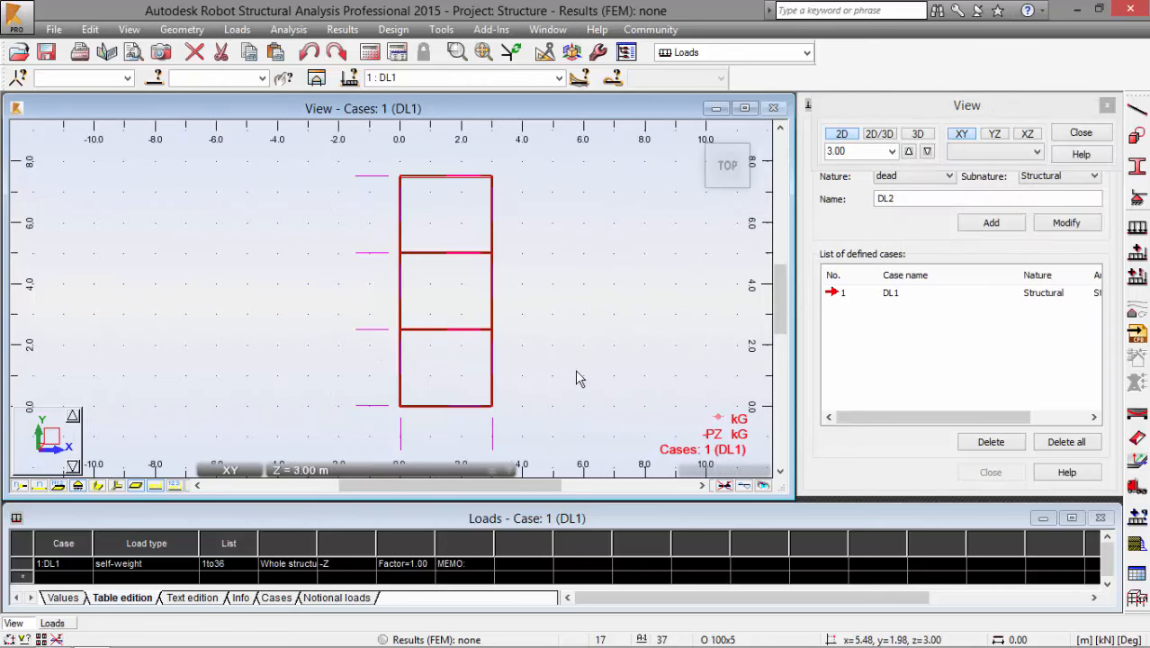
middle_click_drag(585, 392, 470, 286)
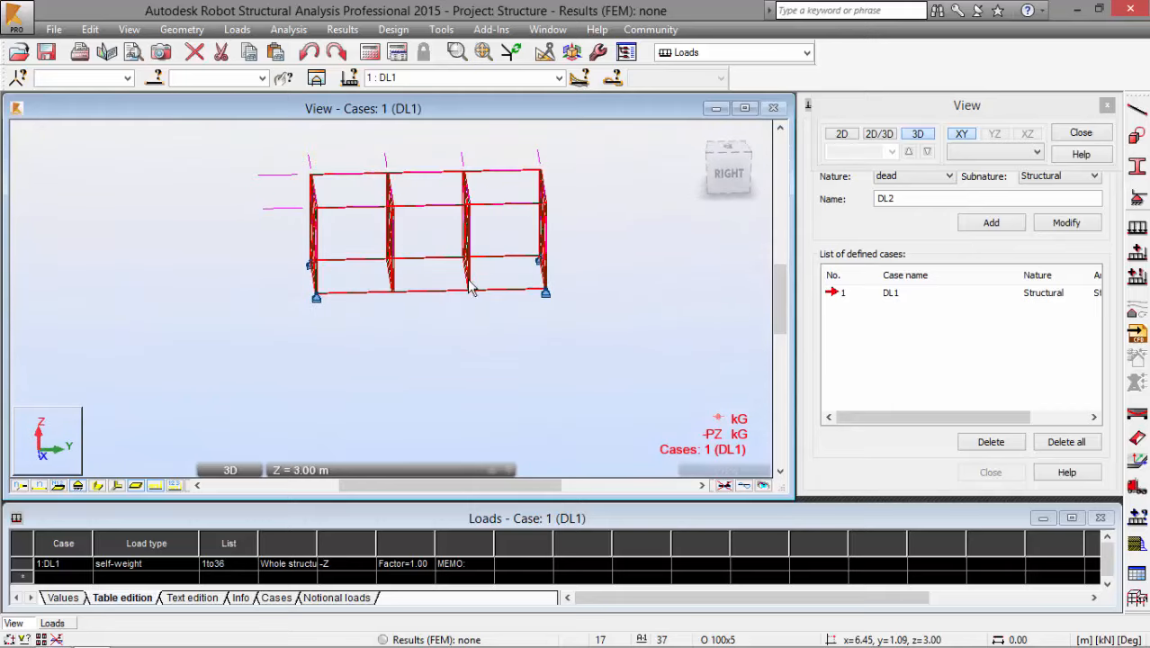
middle_click_drag(297, 378, 320, 252, "shift")
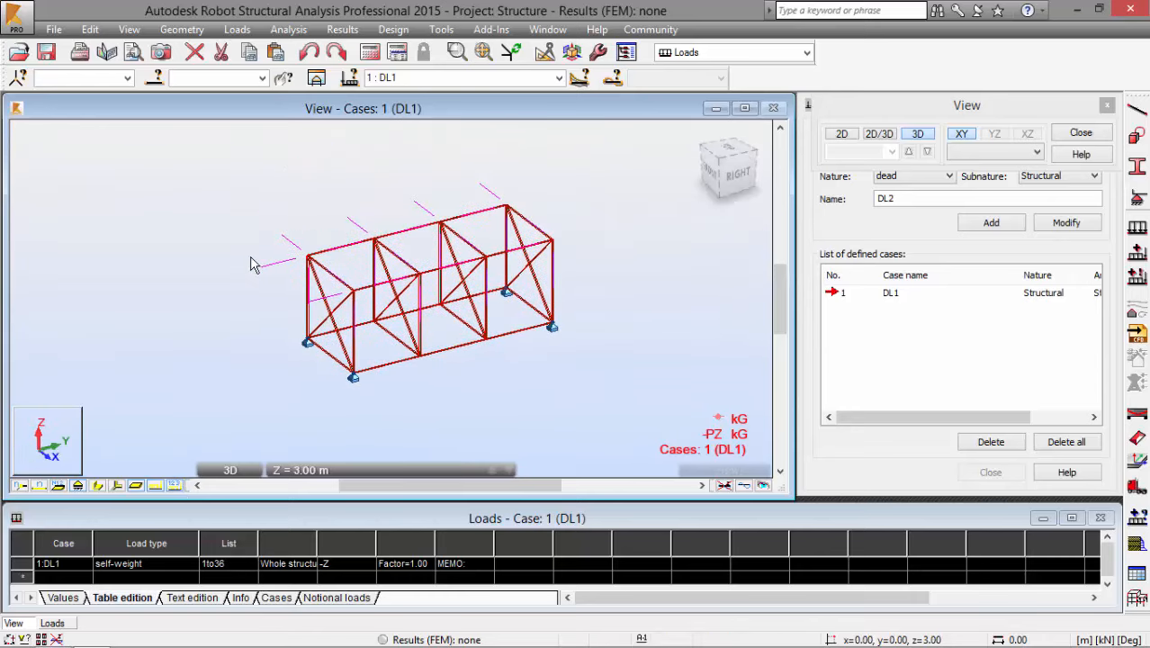